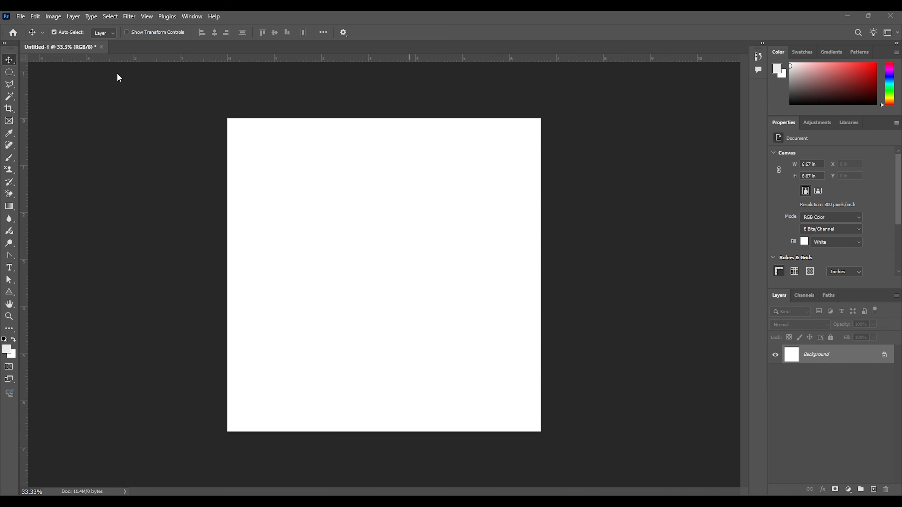
Fill the canvas with a brown radial gradient running from its centre out to the lower-right corner
left_click(9, 207)
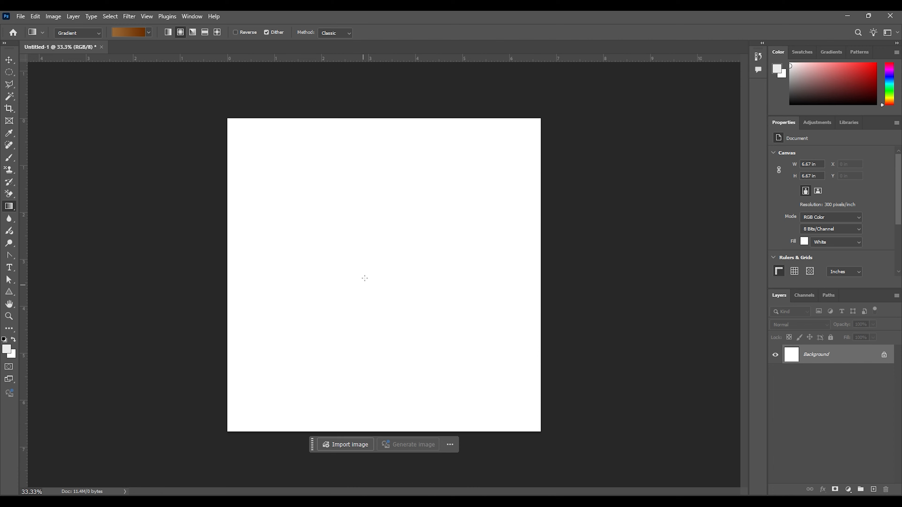
left_click_drag(378, 269, 541, 432)
left_click(9, 59)
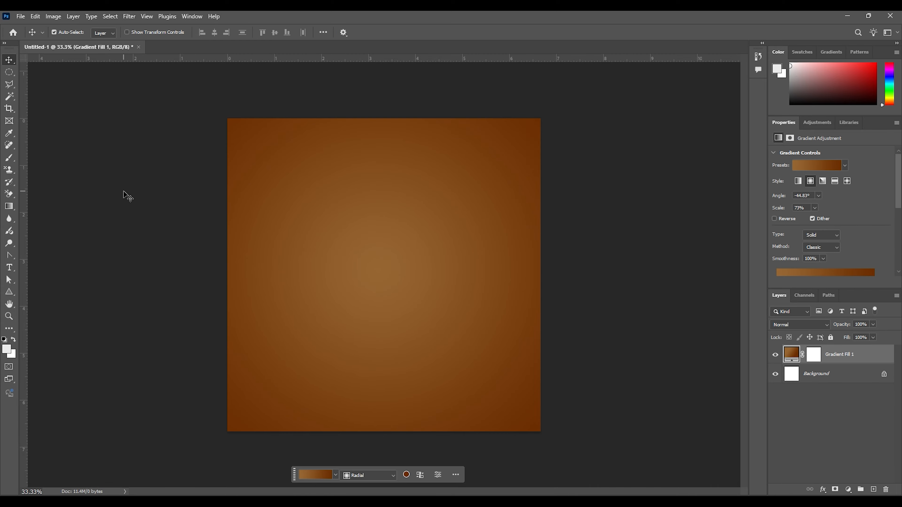
left_click(127, 196)
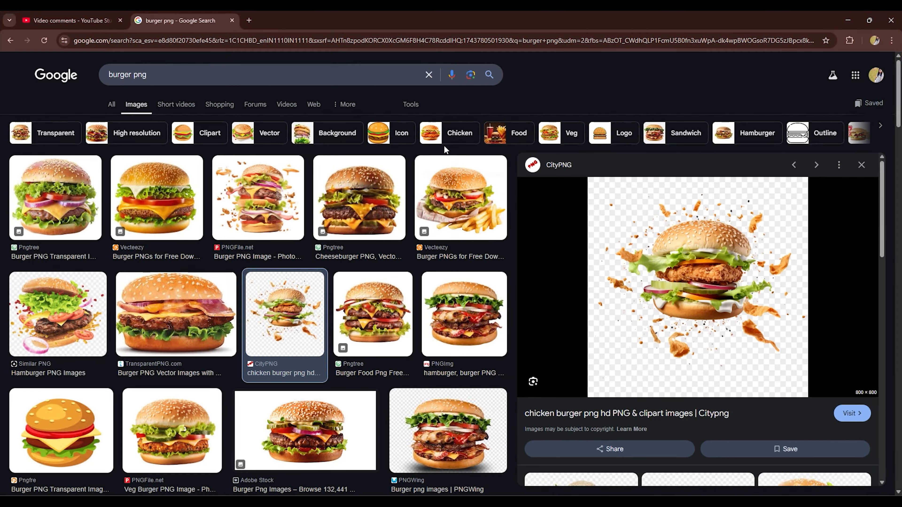
Copy the CityPNG chicken burger image from Google Images, paste it into the Photoshop document and remove its background
right_click(704, 277)
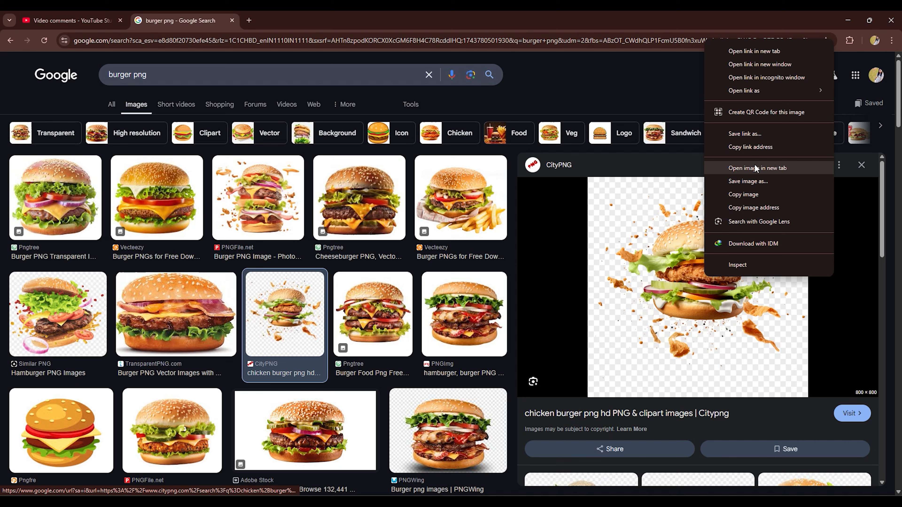
left_click(753, 194)
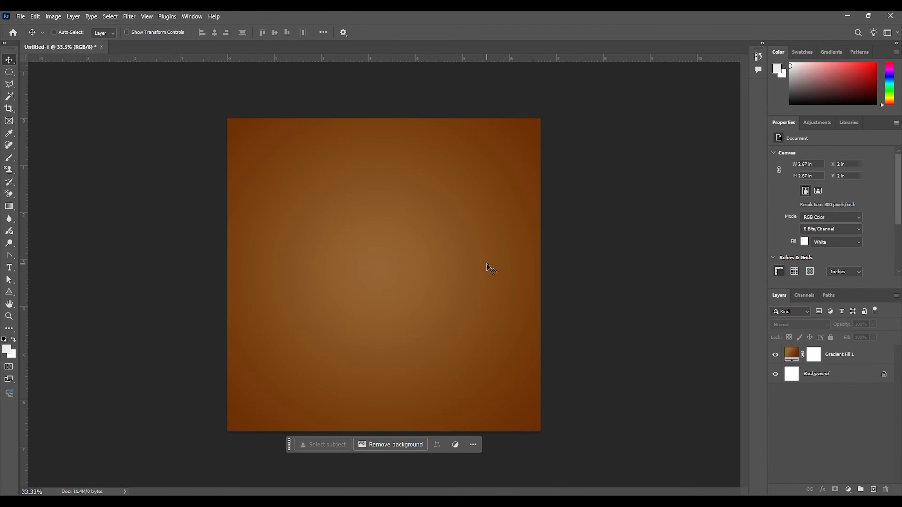
key("ctrl+v")
left_click(403, 439)
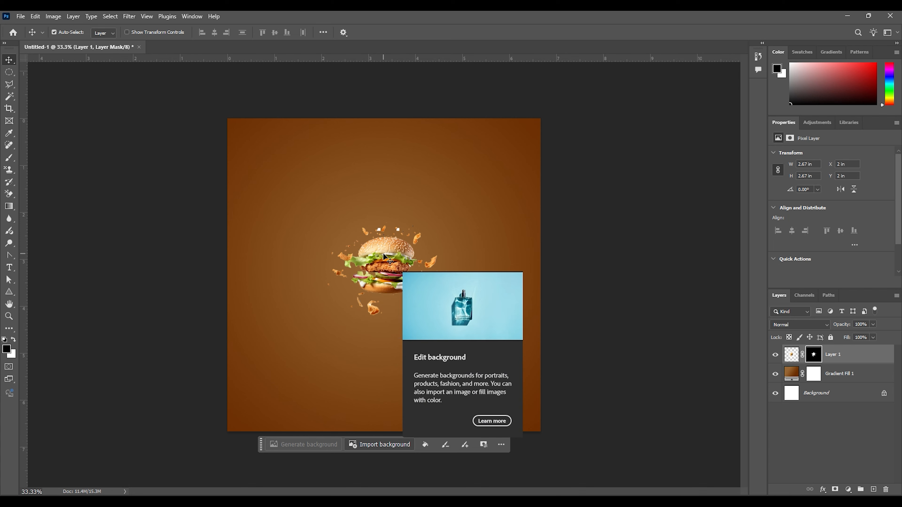
Scale the burger up to about 197% and place it in the middle of the canvas's lower part
left_click_drag(383, 253, 381, 303)
key("ctrl+t")
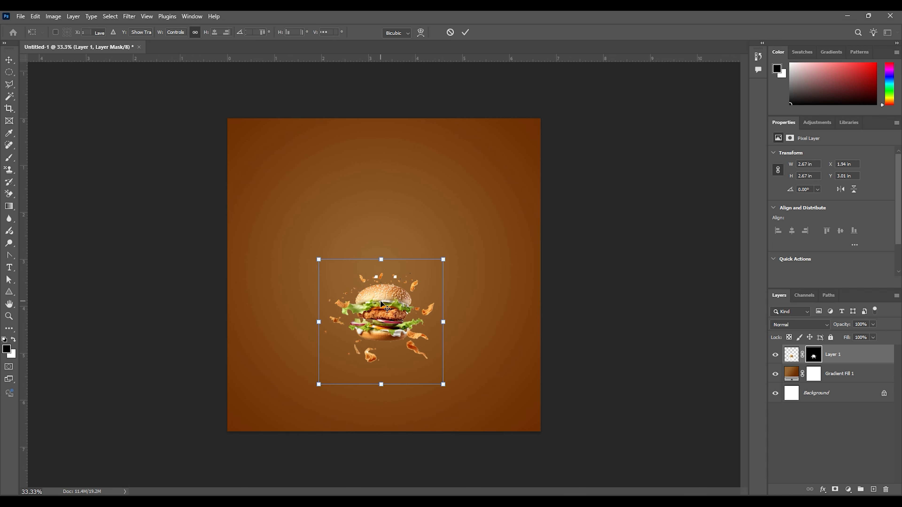
left_click_drag(444, 260, 517, 202)
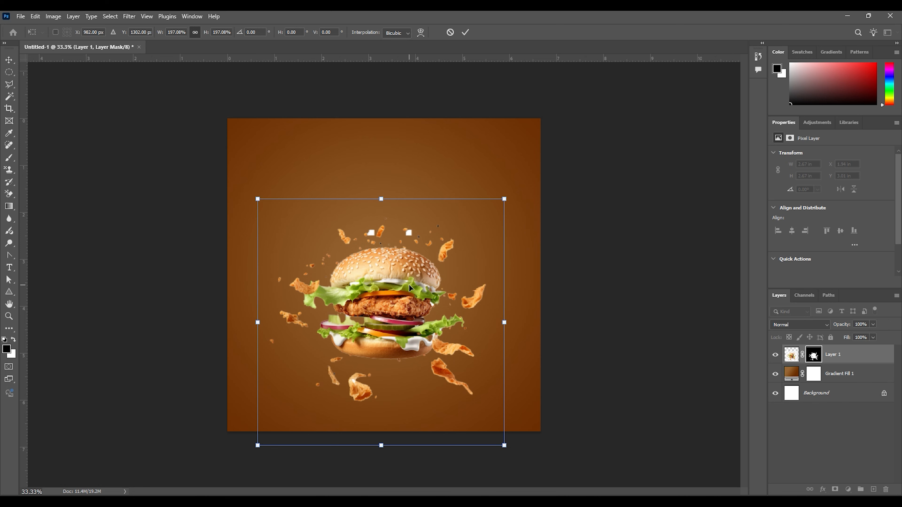
left_click_drag(409, 285, 408, 273)
key("Return")
left_click(594, 270)
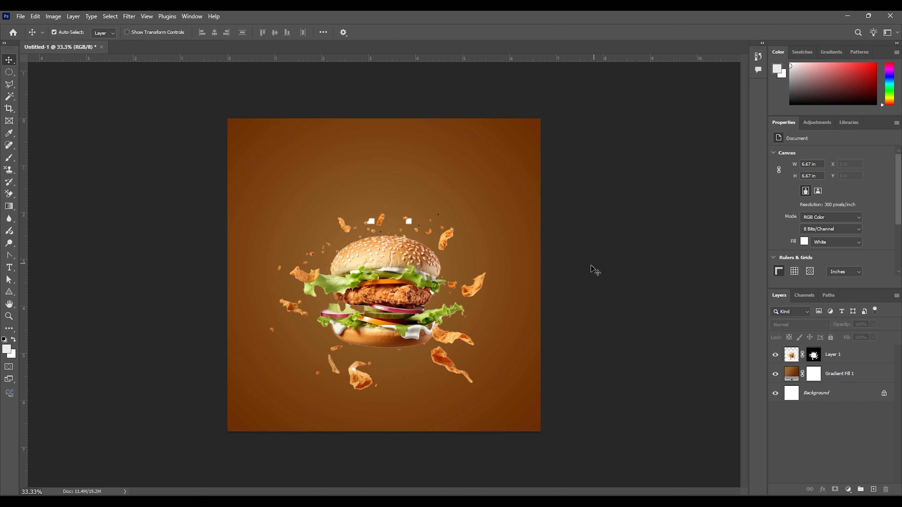
Add the title "Burger Love" above the burger in white 36 pt Comic Sans MS Bold
left_click(9, 267)
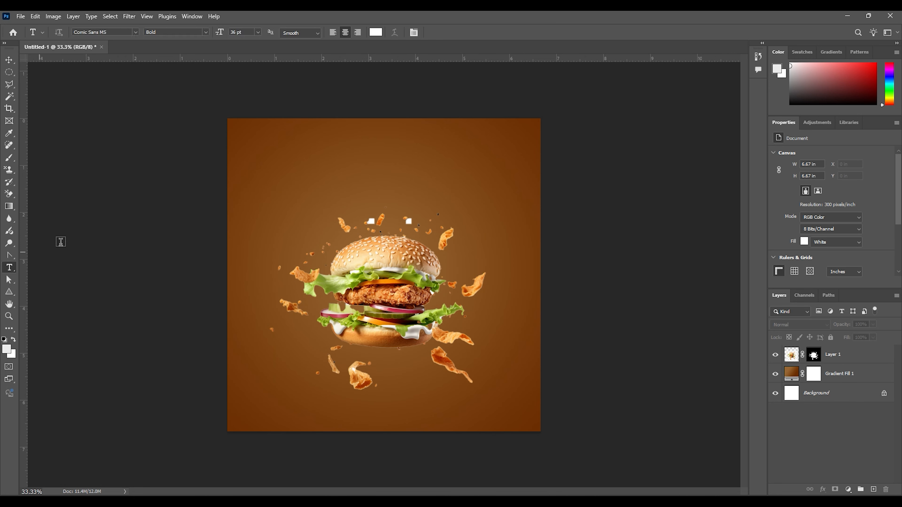
left_click(342, 151)
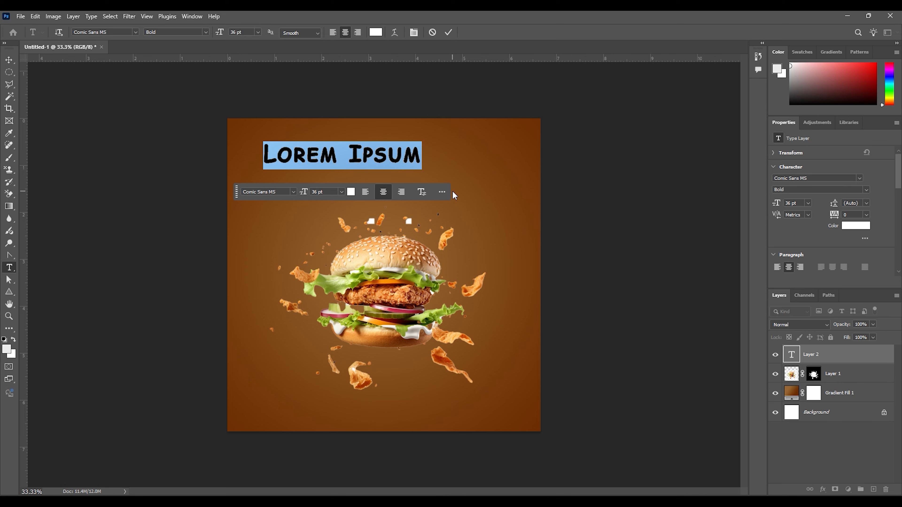
type("Burger")
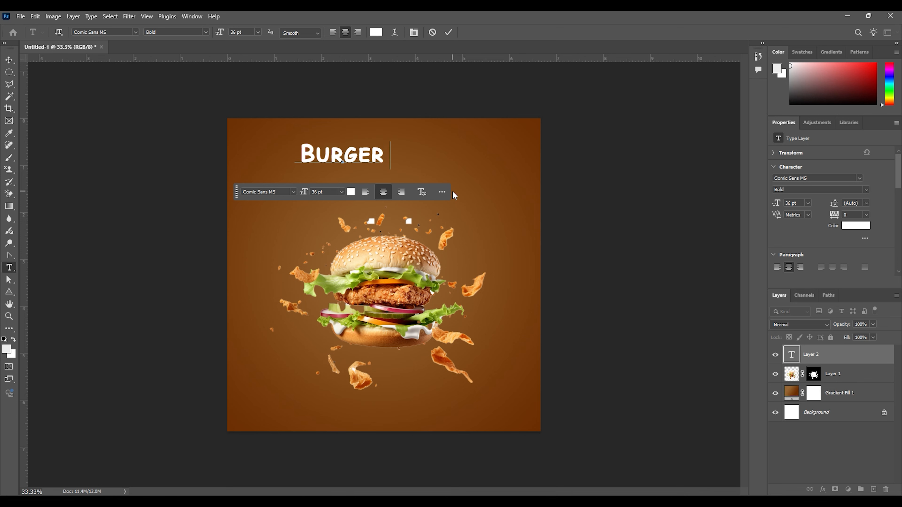
type(" Love")
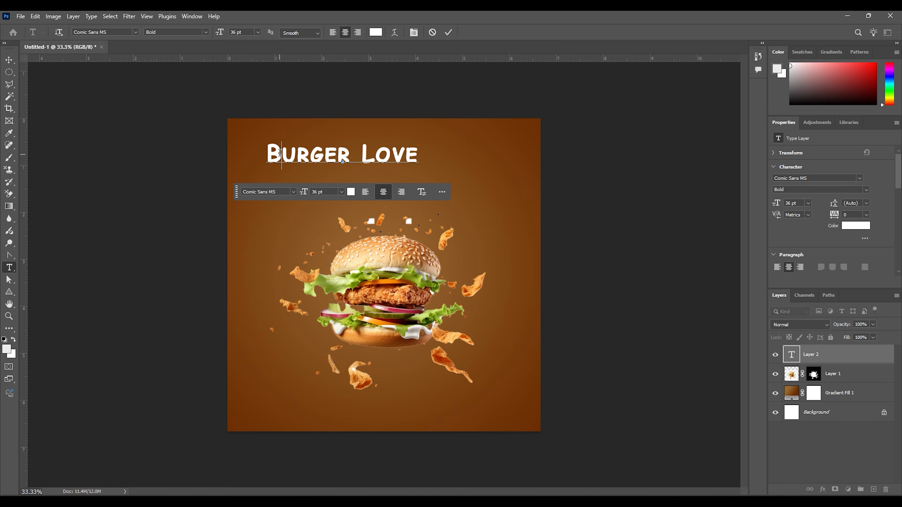
Enlarge the initial letters B and L of the title to 54 pt
left_click_drag(280, 152, 267, 154)
left_click_drag(304, 194, 312, 192)
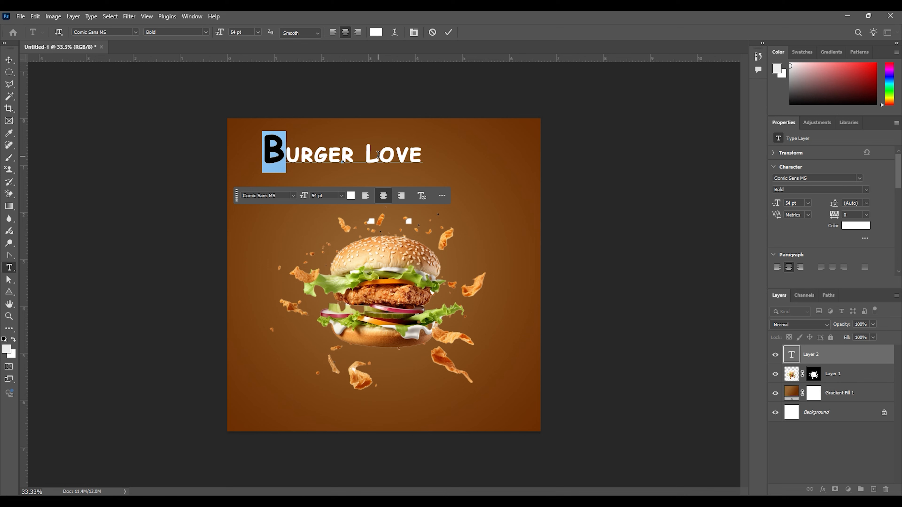
left_click_drag(378, 156, 366, 156)
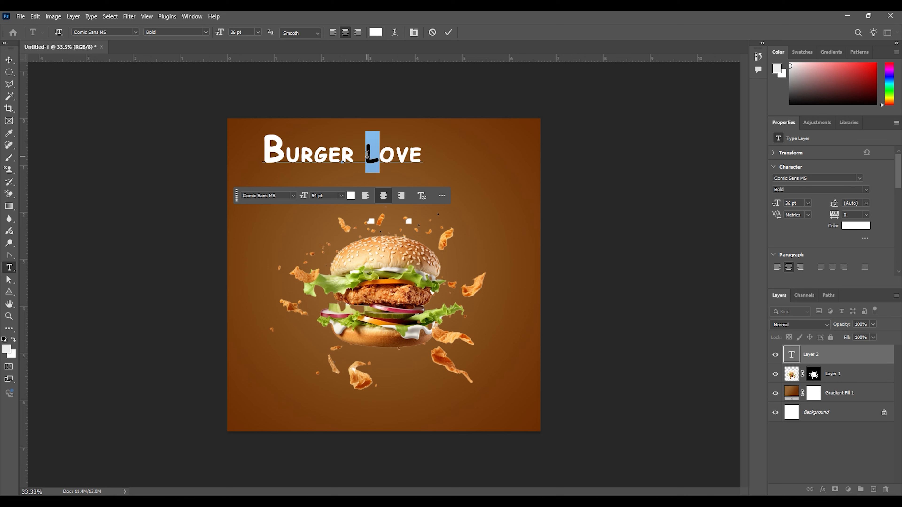
left_click(314, 195)
key("Return")
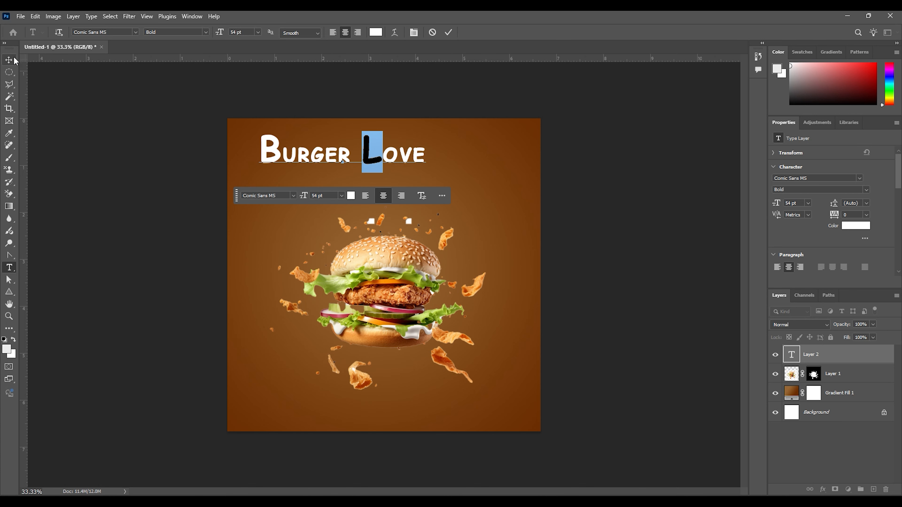
Move the title down to sit centred above the burger and nudge the burger slightly up towards it
left_click(9, 60)
left_click_drag(342, 156, 376, 180)
left_click_drag(366, 275, 372, 266)
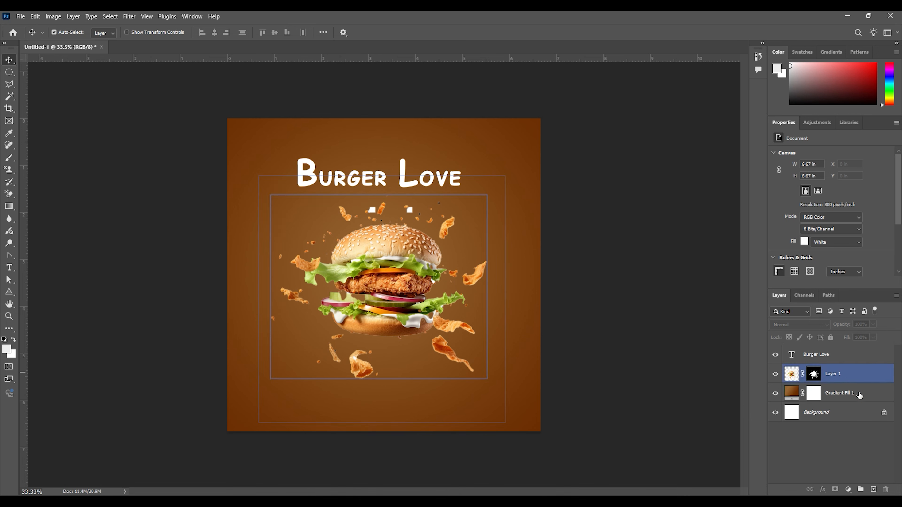
Create an empty layer directly above the gradient fill and ready the Brush with the default black foreground
left_click(851, 394)
key("ctrl+shift+alt+n")
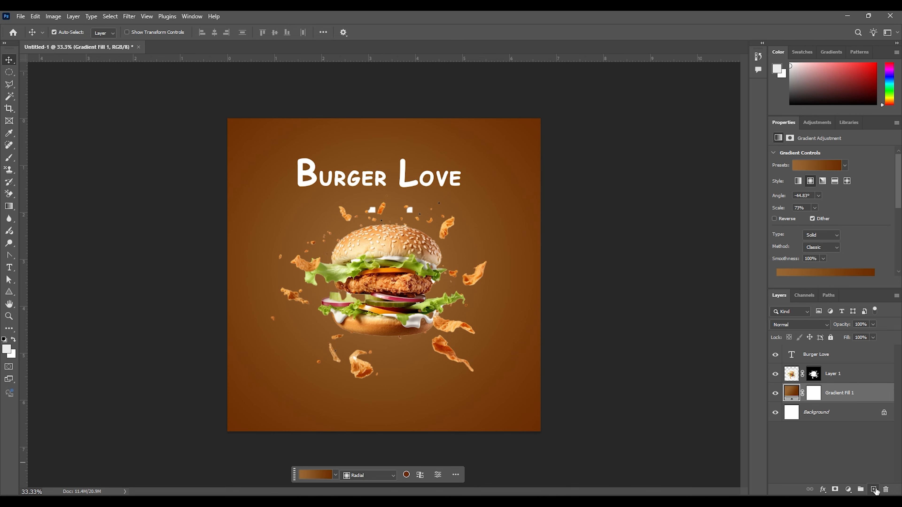
left_click(9, 158)
left_click(6, 339)
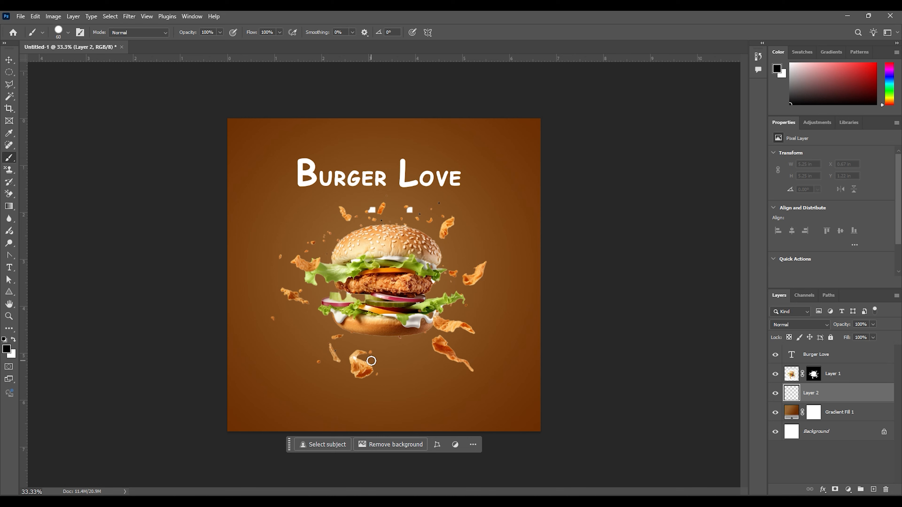
Set the brush to 58% opacity and 800 px, try a black dab behind the burger and undo it
key("bracketright")
key("bracketright")
key("bracketright")
key("bracketright")
key("bracketright")
key("bracketright")
key("bracketright")
key("bracketright")
key("bracketright")
key("bracketright")
left_click_drag(194, 32, 172, 33)
key("bracketright")
key("bracketright")
key("bracketright")
key("bracketright")
key("bracketright")
key("bracketright")
key("bracketright")
key("bracketright")
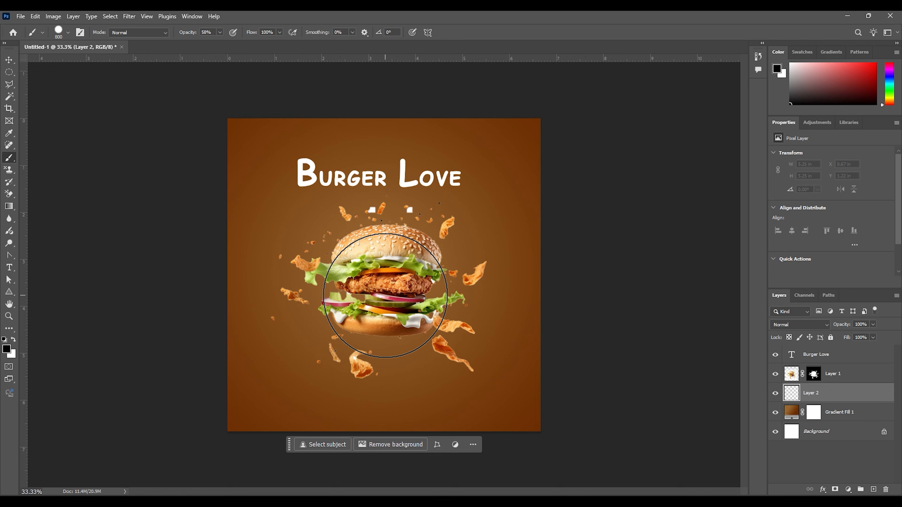
left_click(385, 296)
key("ctrl+z")
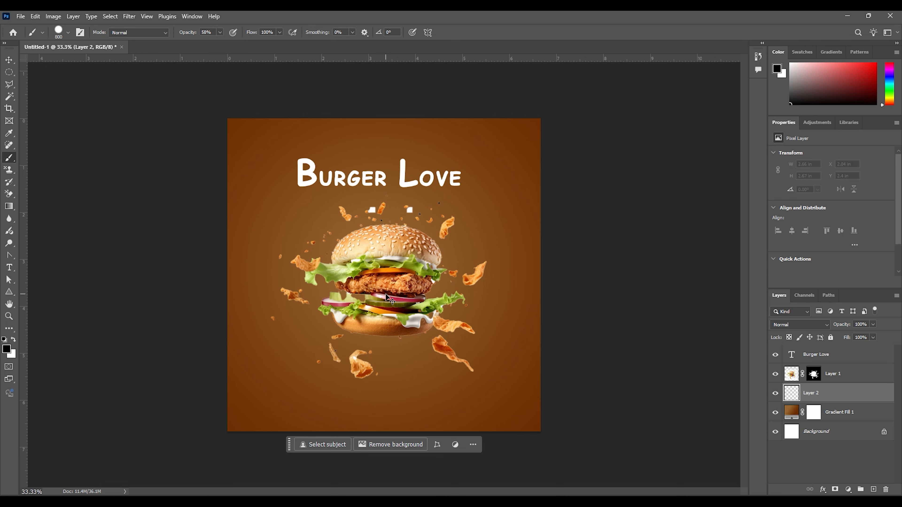
Switch to a soft brush, enlarge it to about 1000 px and paint one black shadow dab behind the burger
left_click(68, 32)
key("Escape")
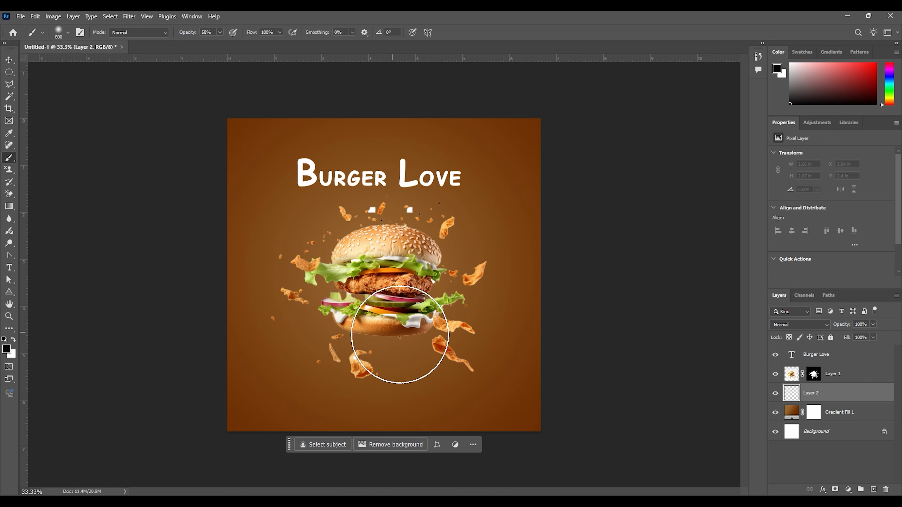
key("bracketright")
key("bracketright")
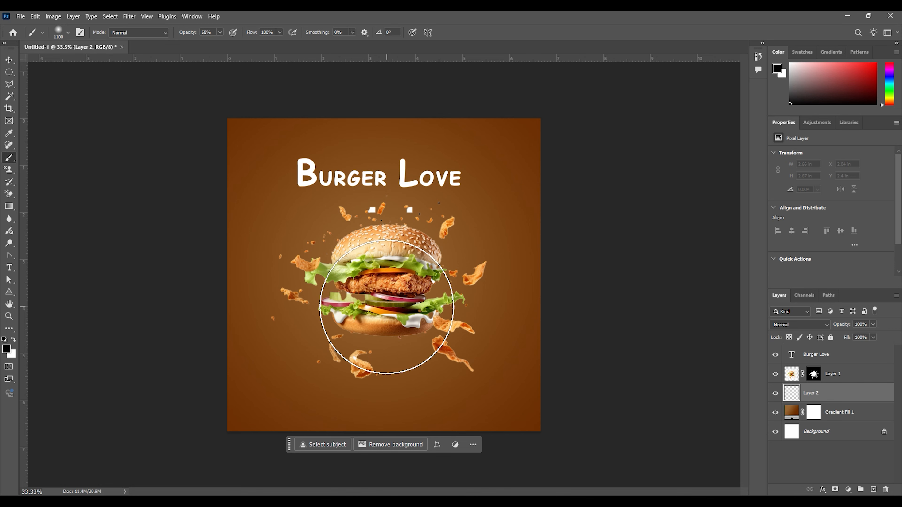
left_click(387, 301)
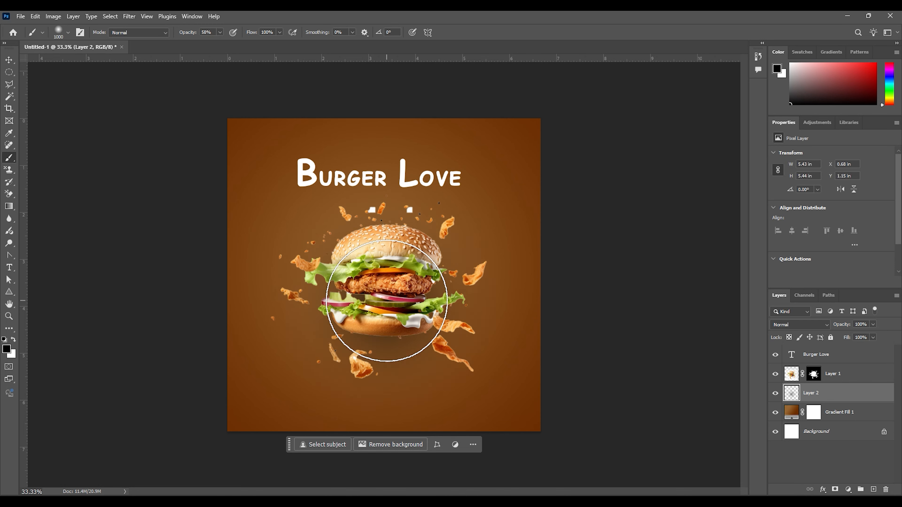
Squash the shadow dab to about 11.6% of its height and place it directly beneath the bottom bun
key("v")
key("ctrl+t")
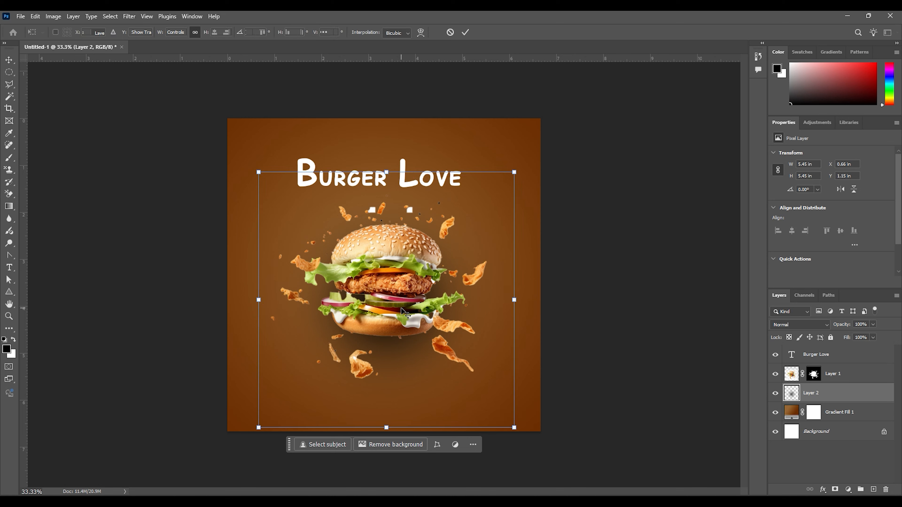
left_click_drag(386, 174, 398, 338)
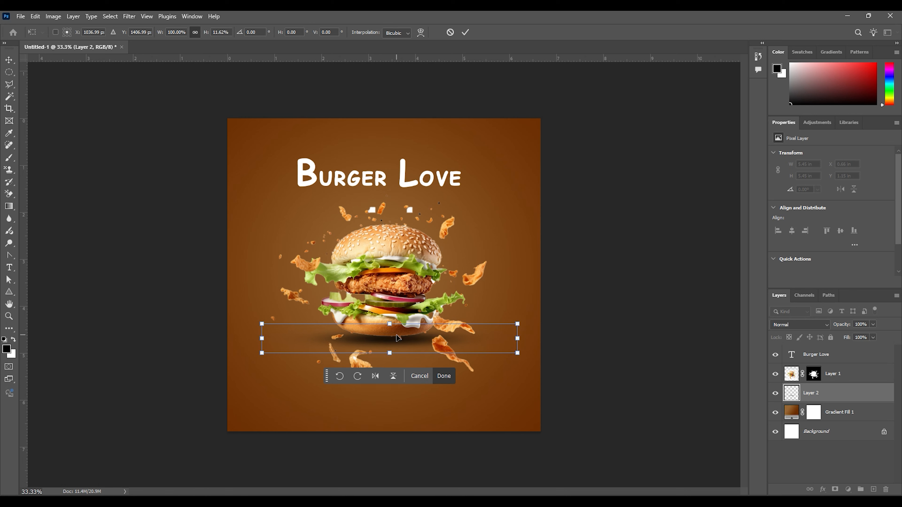
key("Return")
Slightly lower the opacity of the shadow layer
mouse_move(826, 398)
left_mouse_down()
mouse_move(824, 371)
mouse_move(826, 404)
left_mouse_up()
left_click_drag(847, 328, 840, 328)
left_click(671, 202)
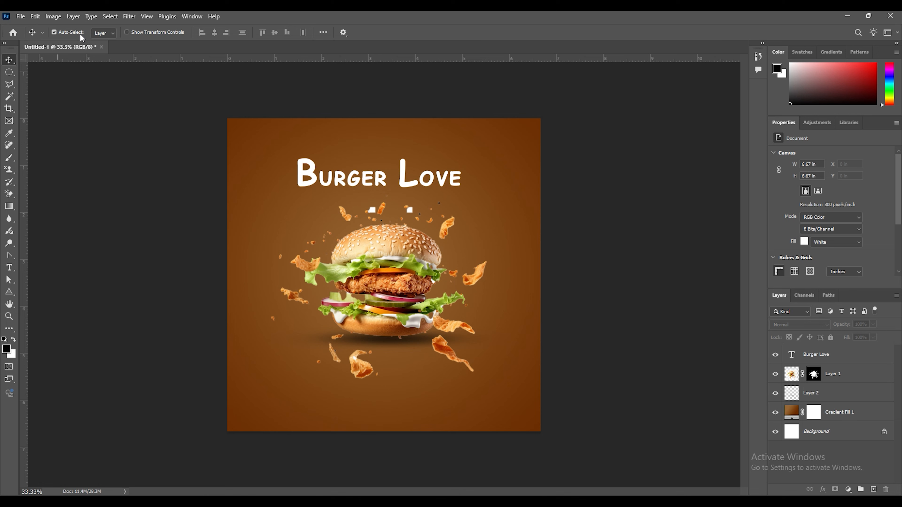
Select the title, burger and shadow layers together and shift them slightly right and down on the canvas
left_click(433, 142)
left_click(349, 177)
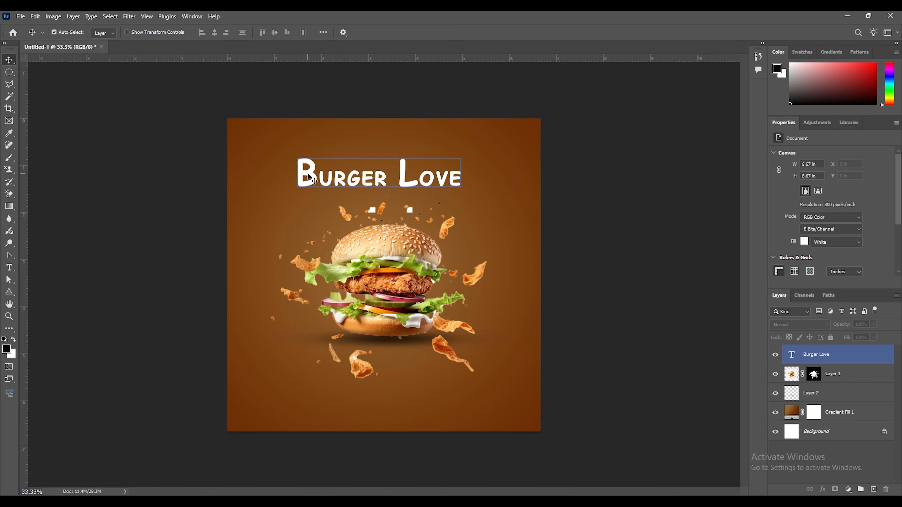
left_click(308, 174)
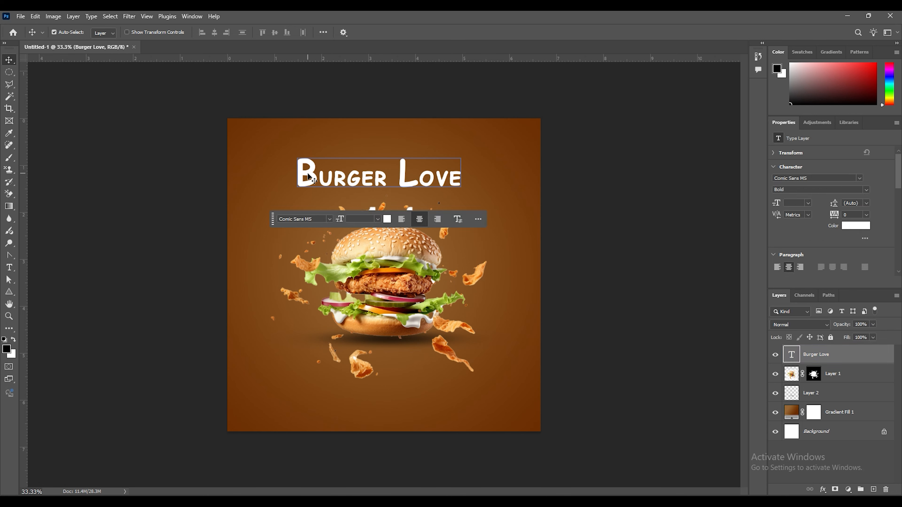
left_click(377, 262, "shift")
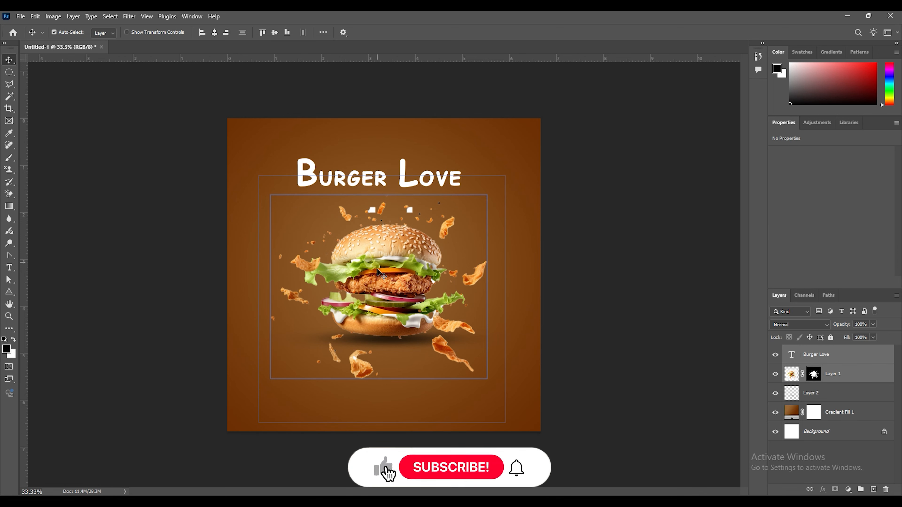
left_click(330, 340, "shift")
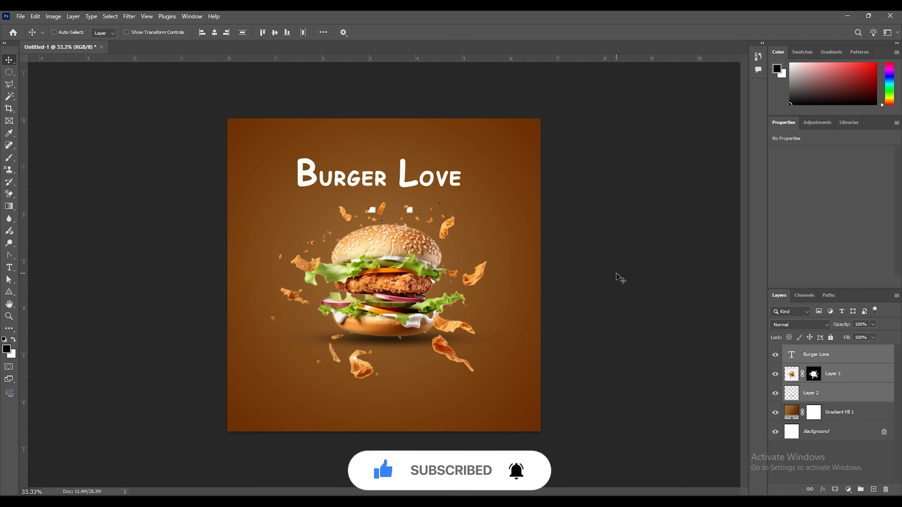
key("ctrl+t")
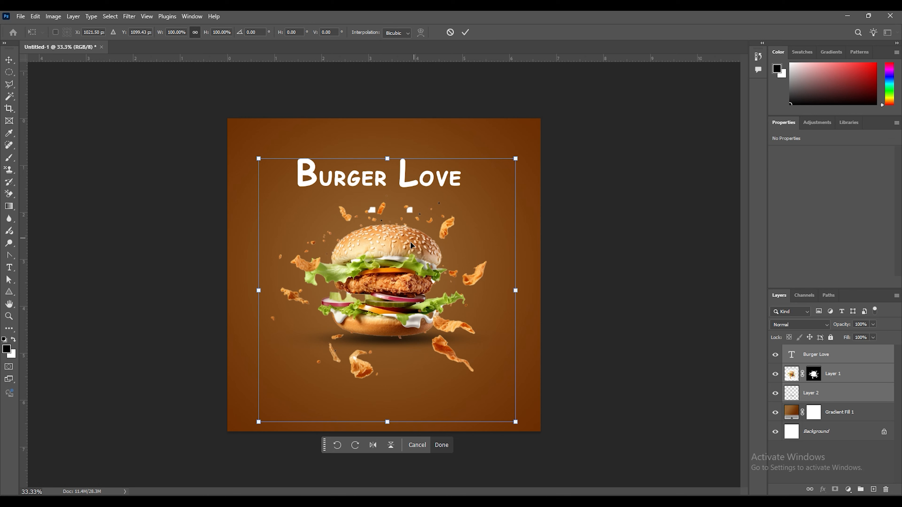
mouse_move(411, 245)
left_mouse_down()
mouse_move(404, 300)
mouse_move(413, 240)
mouse_move(404, 253)
left_mouse_up()
key("Return")
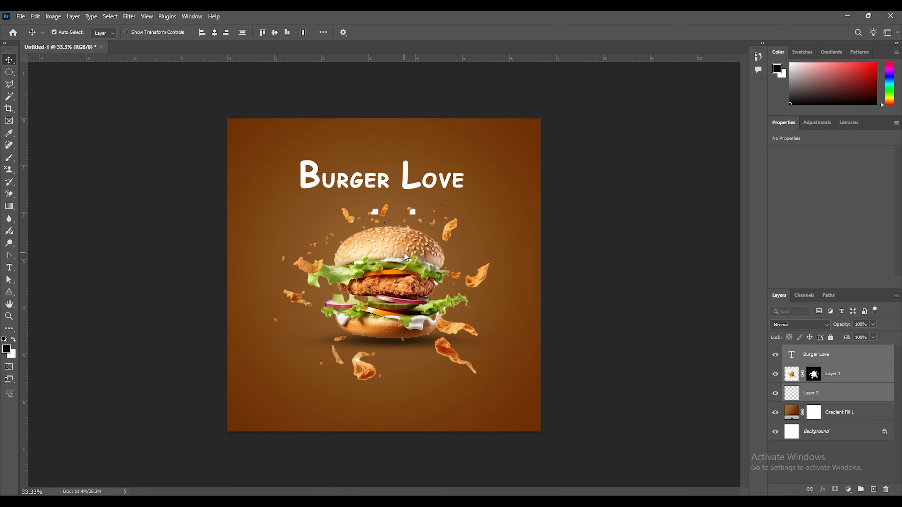
left_click(675, 301)
left_click(817, 393)
left_click(817, 354)
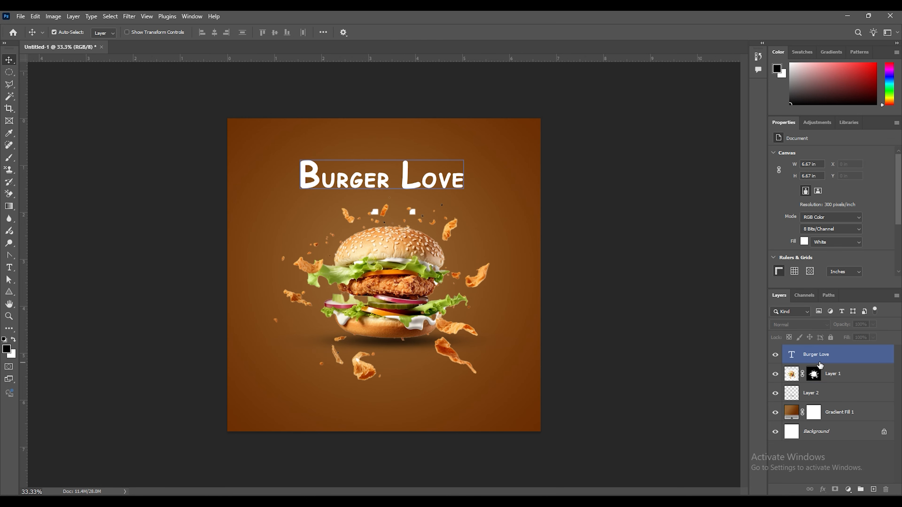
left_click(826, 387)
left_click(834, 478)
left_click(817, 355)
left_click(817, 392)
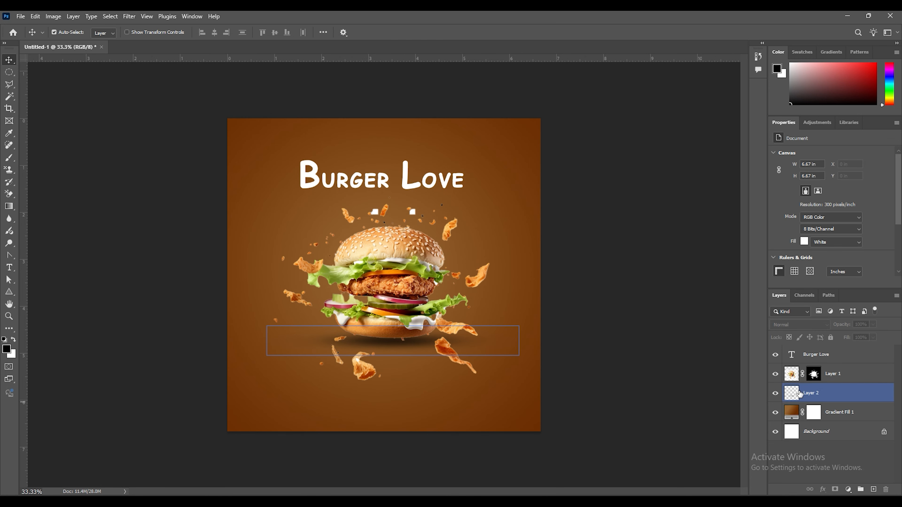
Select the title, burger and shadow layers together and nudge them very slightly to the right with Free Transform
left_click(833, 373)
left_click(831, 355)
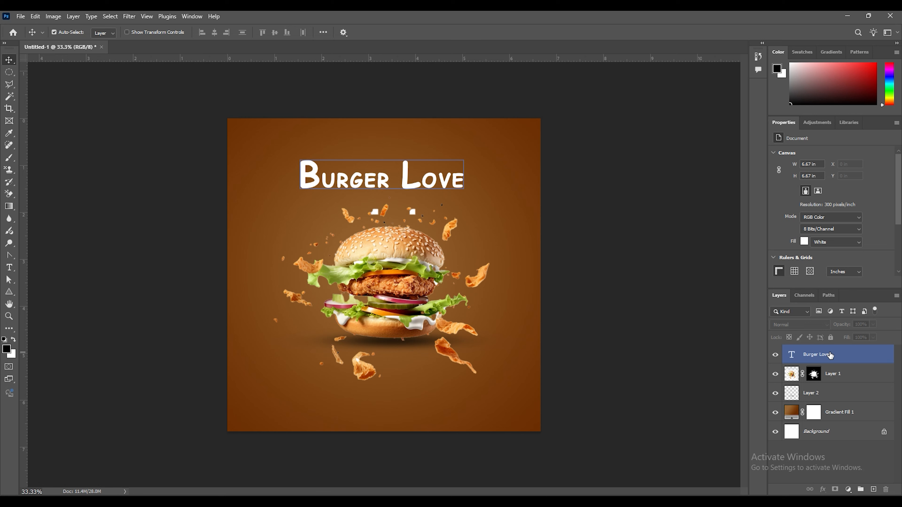
left_click(835, 355, "ctrl")
left_click(842, 356)
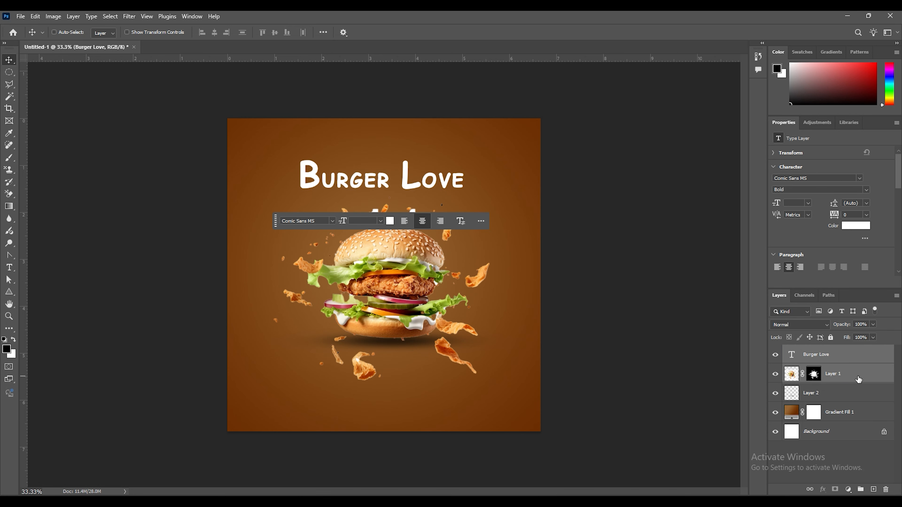
left_click(855, 400, "shift")
key("ctrl+t")
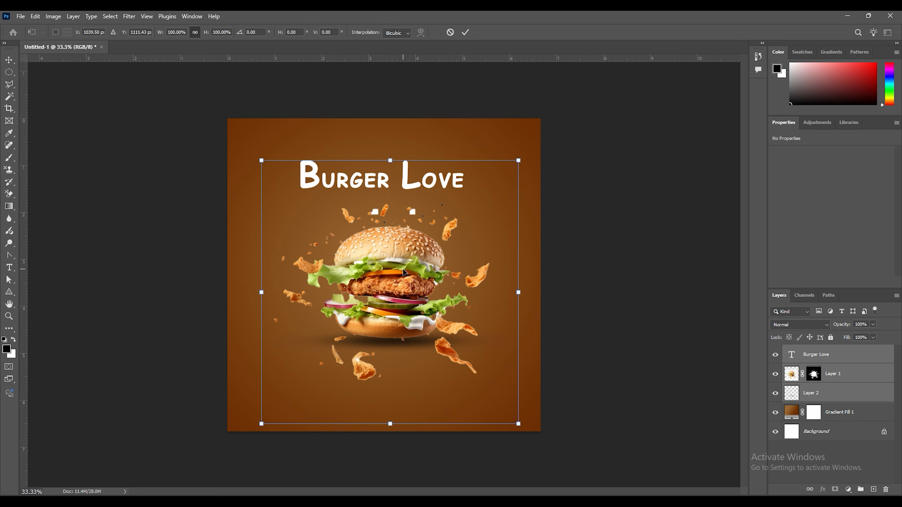
mouse_move(403, 268)
left_mouse_down()
mouse_move(398, 262)
mouse_move(403, 268)
left_mouse_up()
left_click(615, 215)
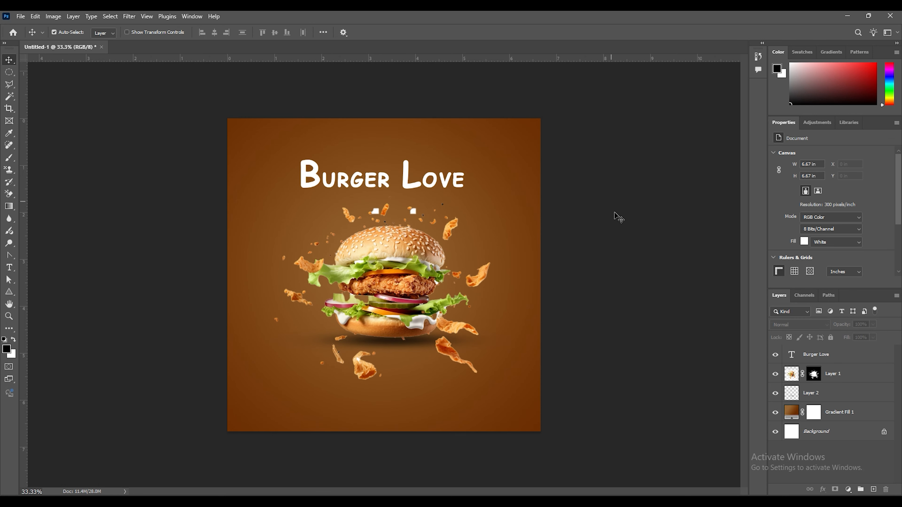
Move the "Burger Love" title slightly up, away from the burger
left_click(385, 199)
left_click(379, 180)
left_click_drag(373, 174, 374, 170)
left_click(599, 161)
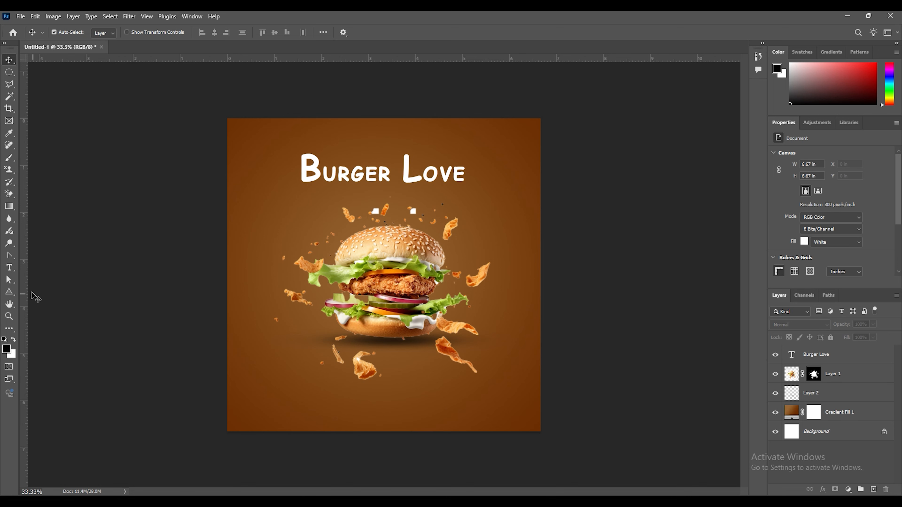
Draw a rectangle about 949 × 172 px beneath the burger and round its corners to about 62 px
left_click(9, 292)
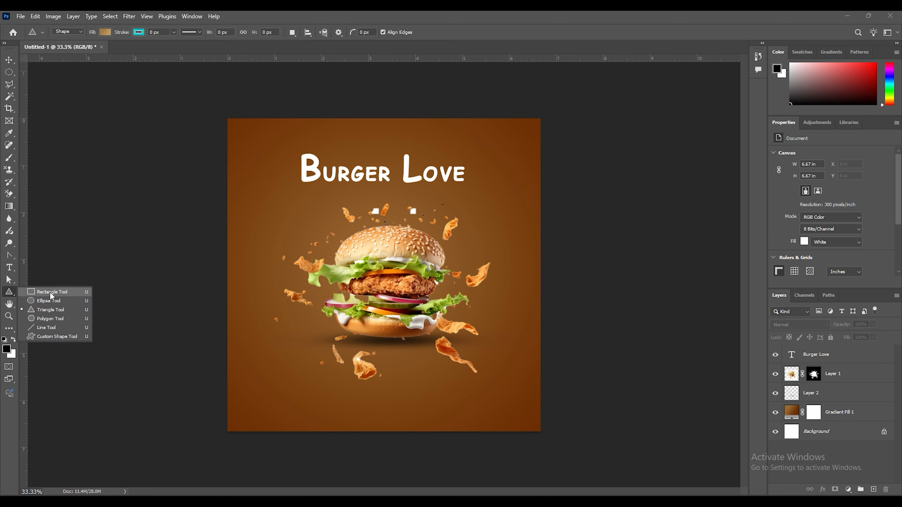
left_click(52, 295)
left_click_drag(317, 386, 466, 412)
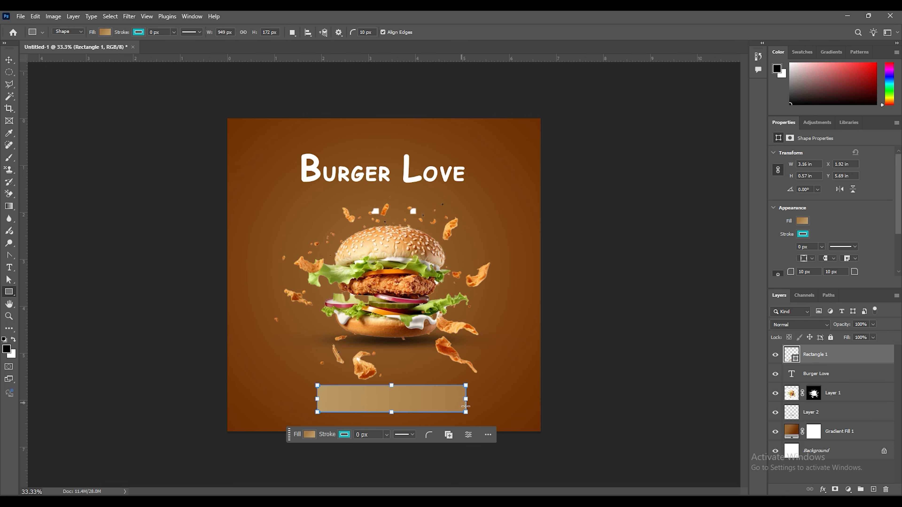
key("ctrl+0")
left_click_drag(488, 439, 482, 440)
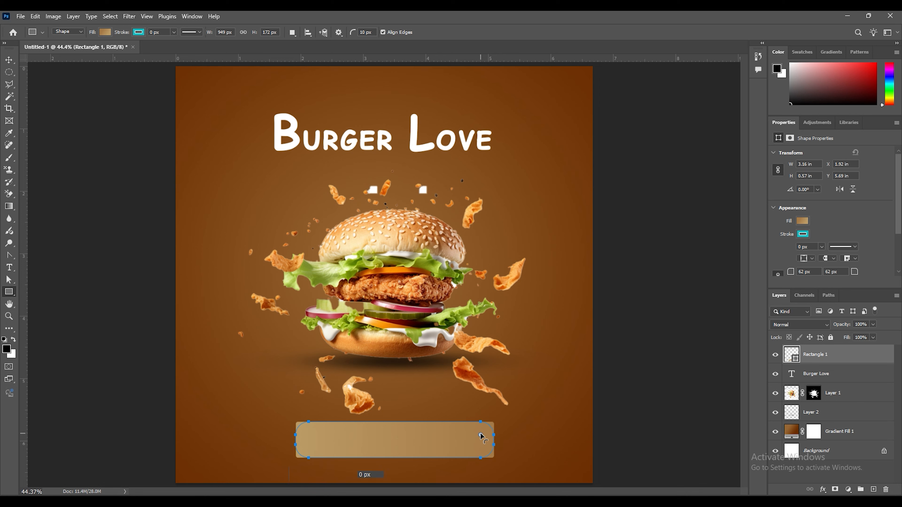
left_click(9, 59)
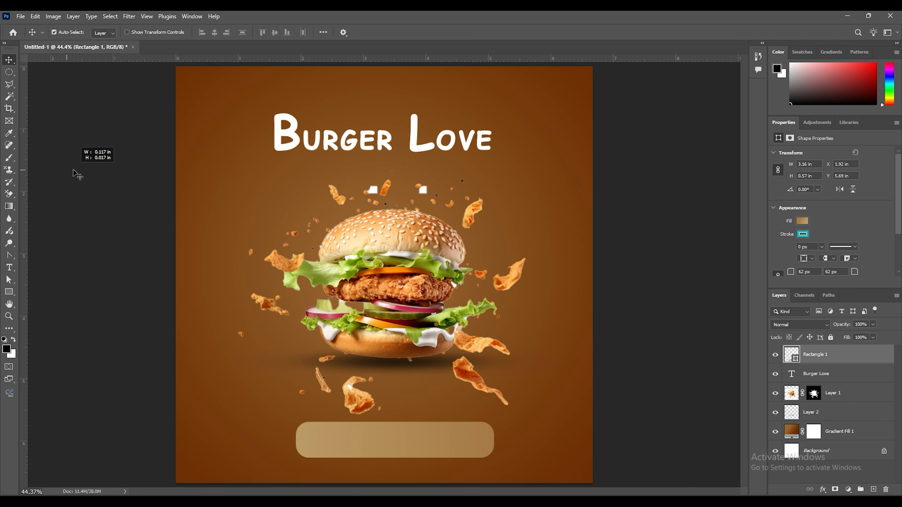
Duplicate the "Burger Love" title onto the rounded rectangle and put the copy's layer above the rectangle's layer
left_click(319, 141)
left_click_drag(320, 141, 332, 447)
left_click_drag(828, 376, 824, 355)
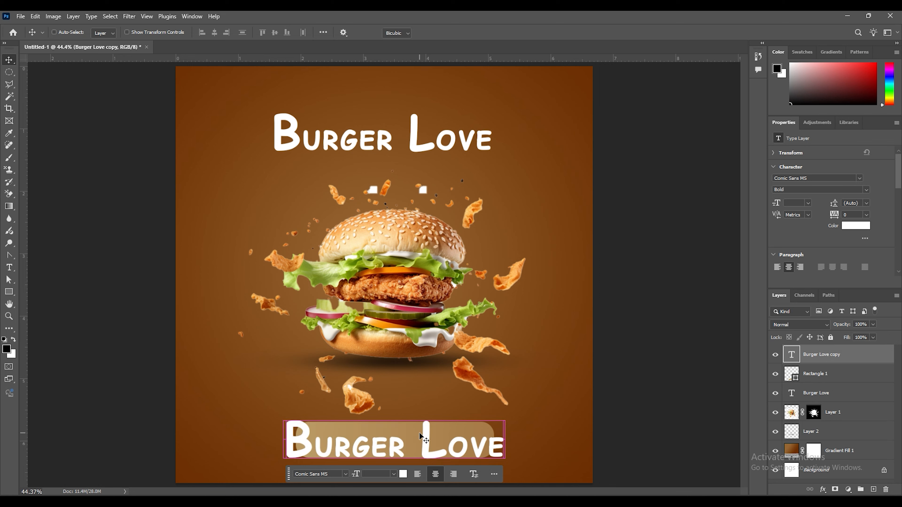
Scale the title copy to about 64.34% and centre it on the rounded rectangle
key("ctrl+t")
left_click_drag(504, 422, 469, 425)
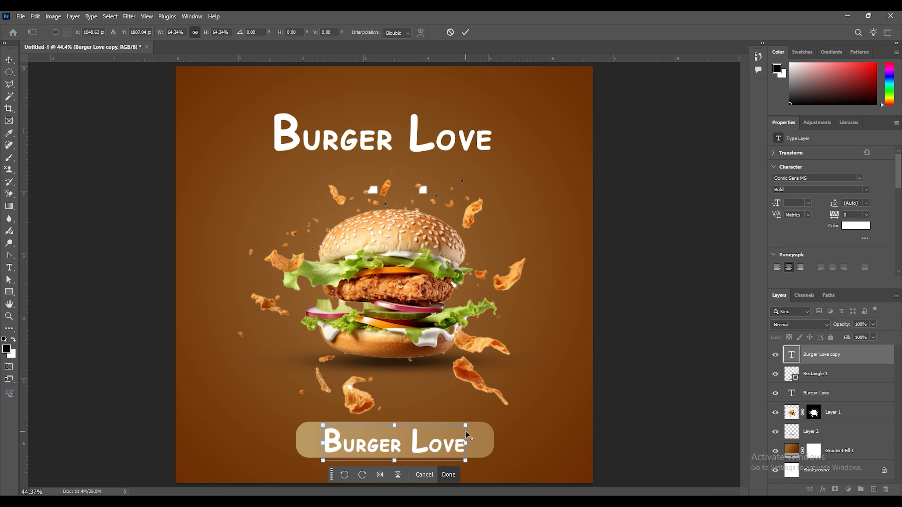
left_click_drag(422, 445, 418, 446)
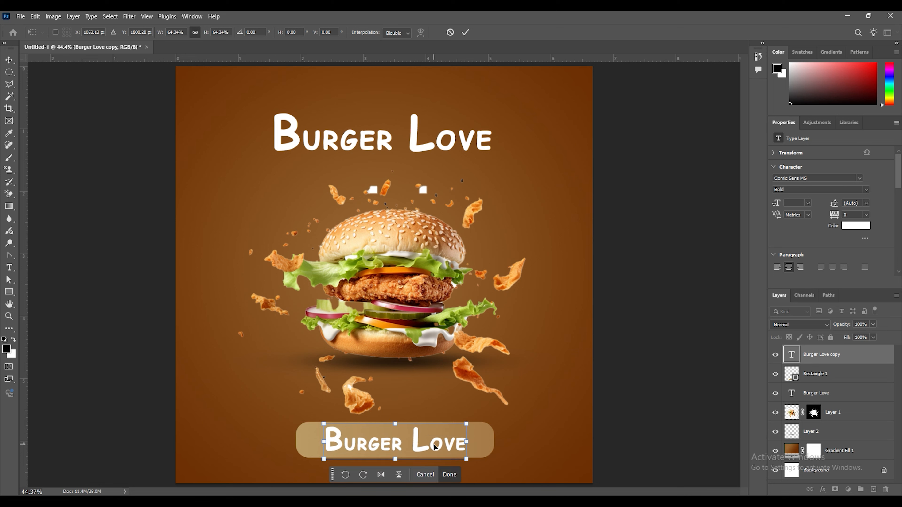
double_click(417, 450)
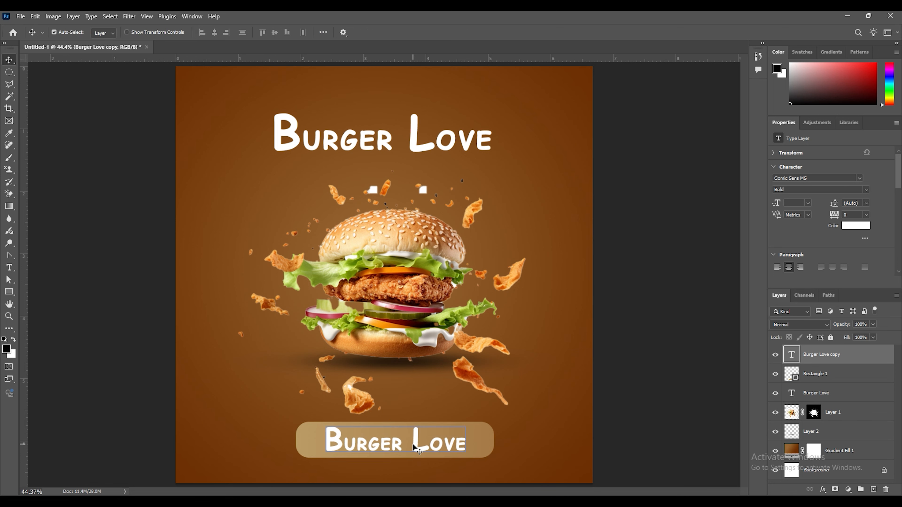
Replace the wording of the title copy with "Order Now"
double_click(412, 443)
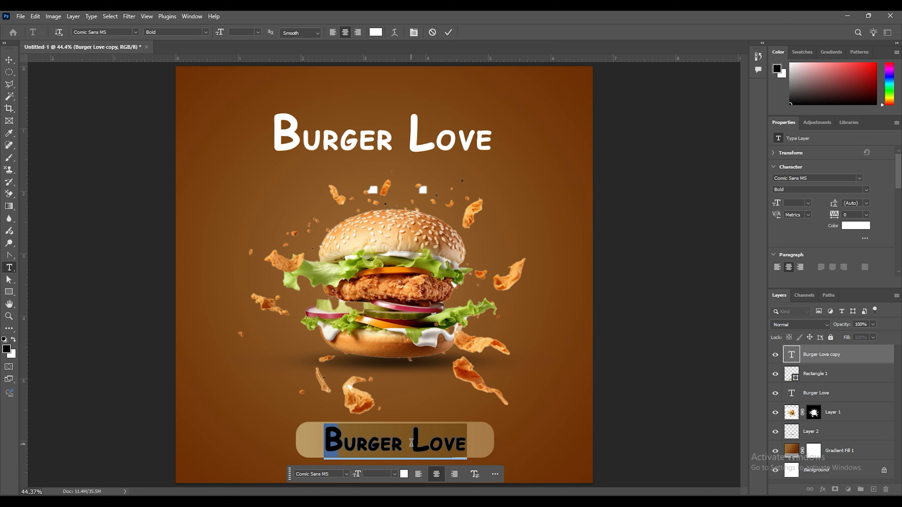
type("Order")
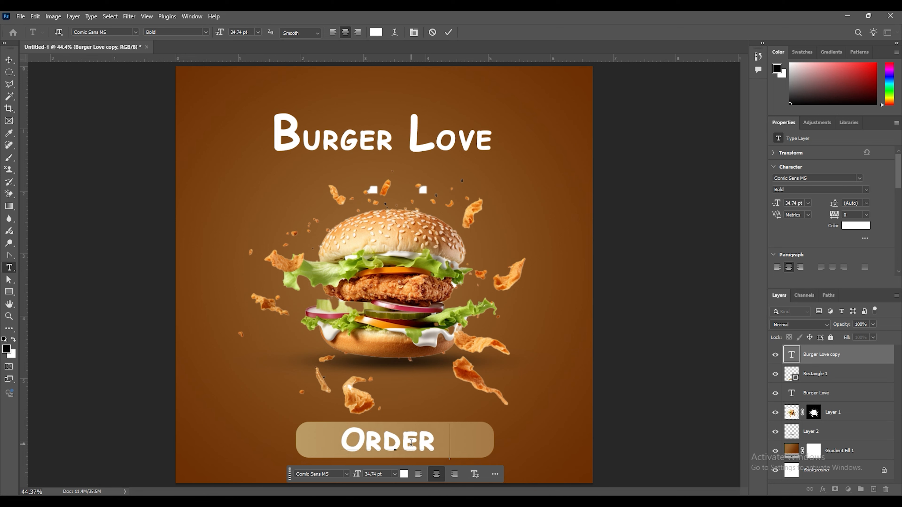
type(" Now")
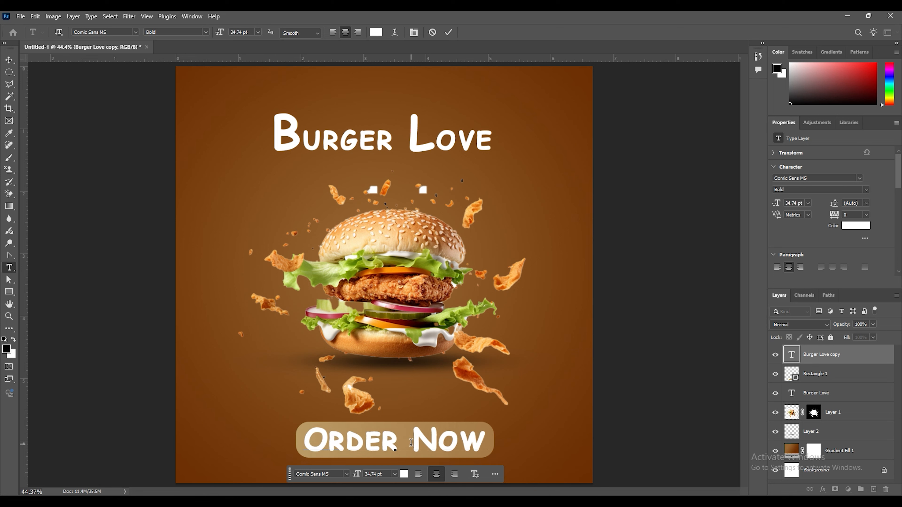
left_click(9, 60)
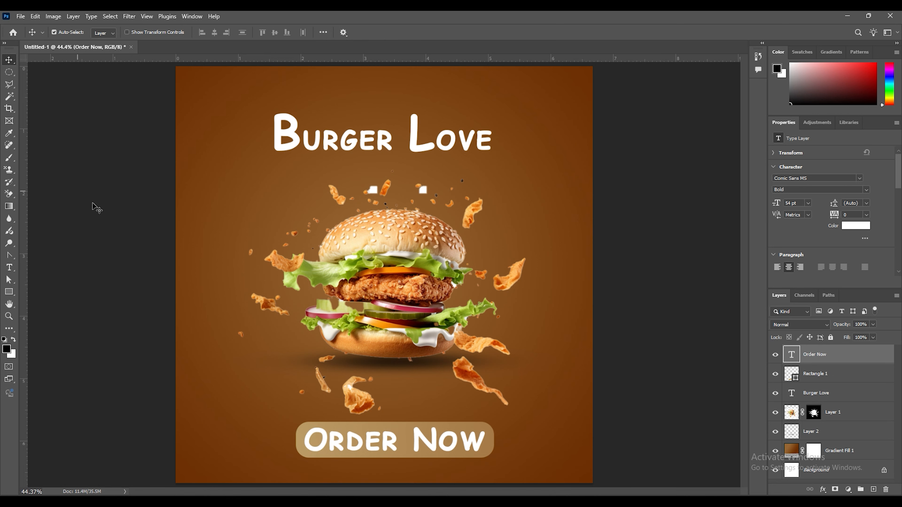
Change the rounded rectangle's fill from the gradient to a solid dark reddish brown
left_click(479, 430)
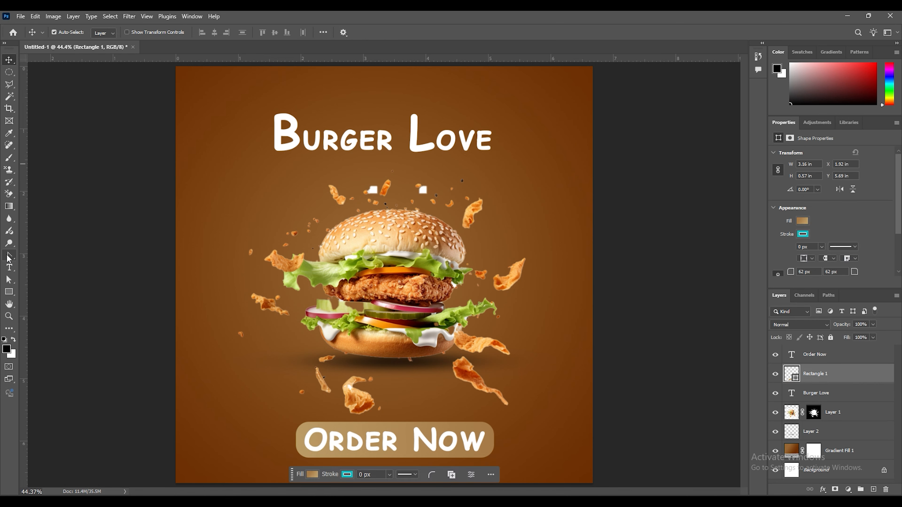
left_click(9, 292)
left_click(105, 32)
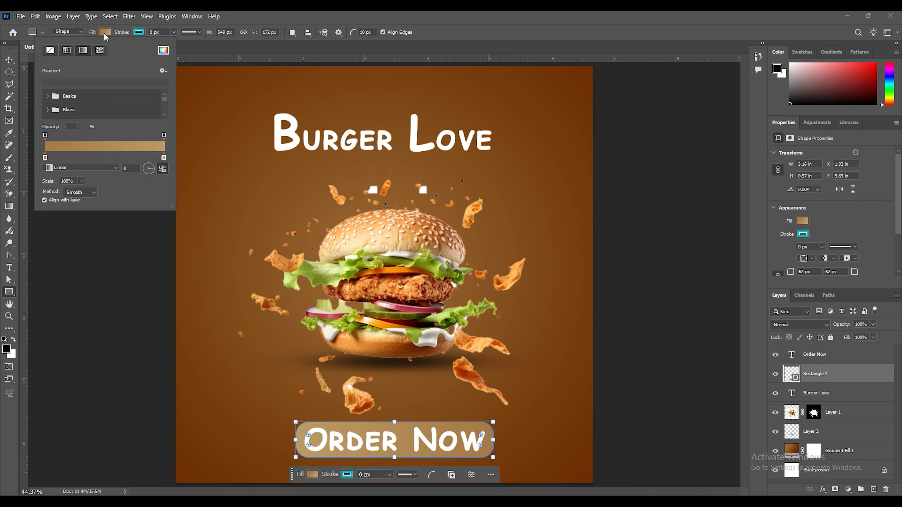
left_click(65, 52)
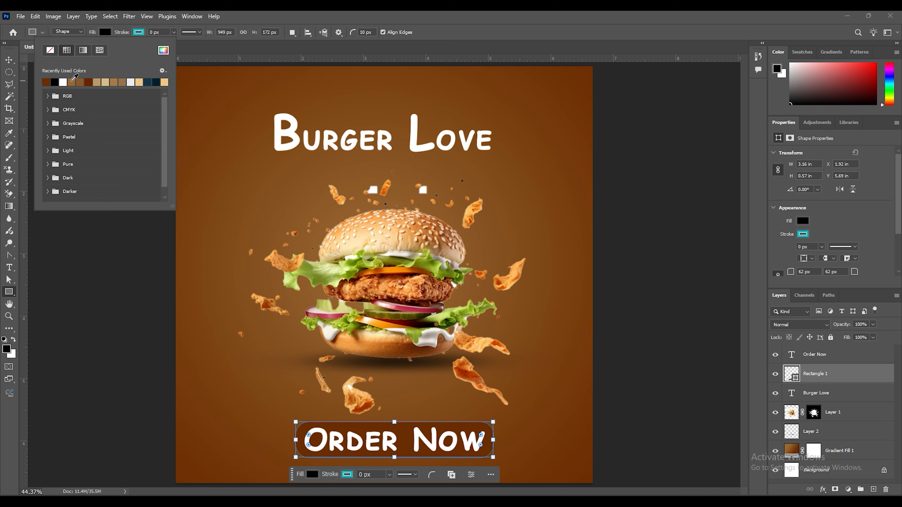
left_click(91, 82)
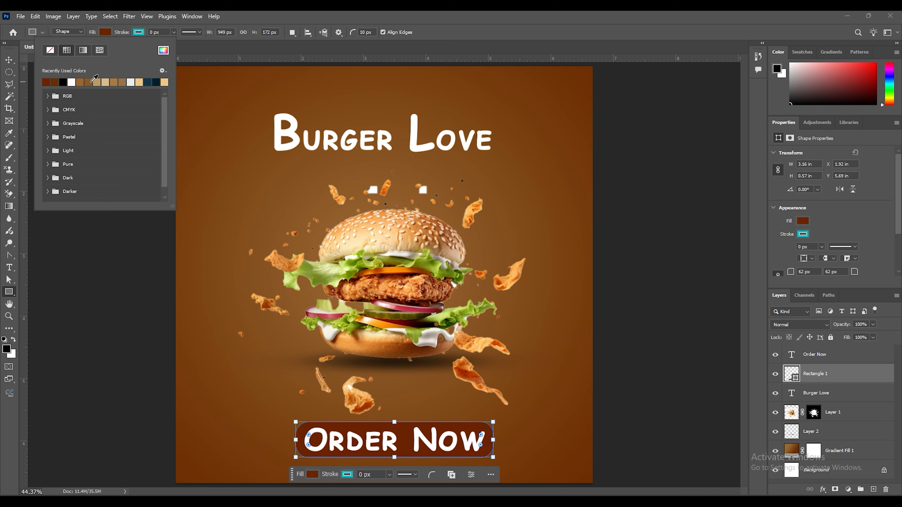
Give the rounded rectangle a white outline 6 px wide
left_click(131, 33)
left_click(133, 33)
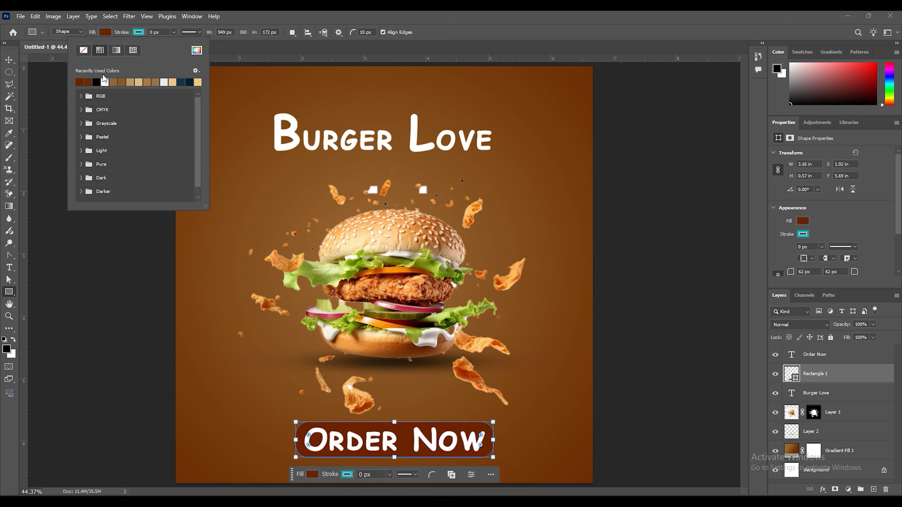
left_click(105, 81)
left_click_drag(121, 33, 127, 35)
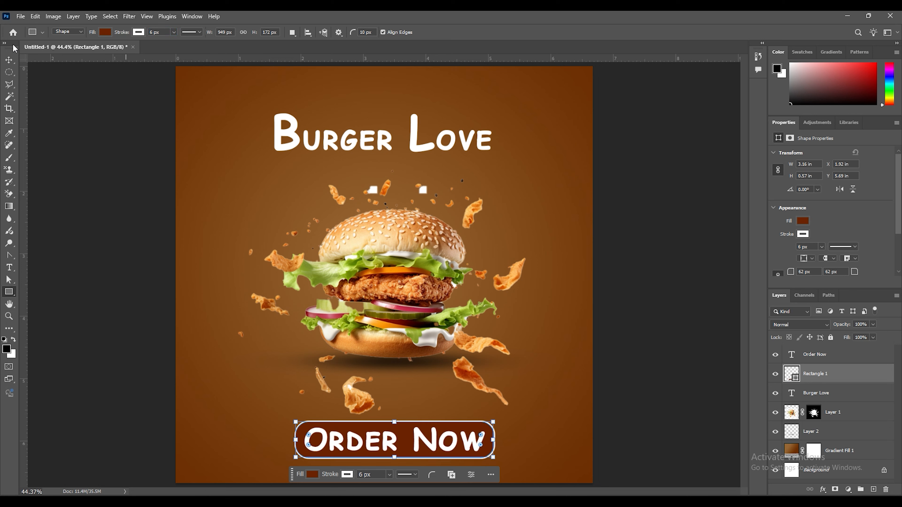
Scale the "Order Now" text down to about 29.22 pt so it has more margin inside the rounded rectangle
left_click(9, 60)
left_click(80, 158)
left_click(348, 439)
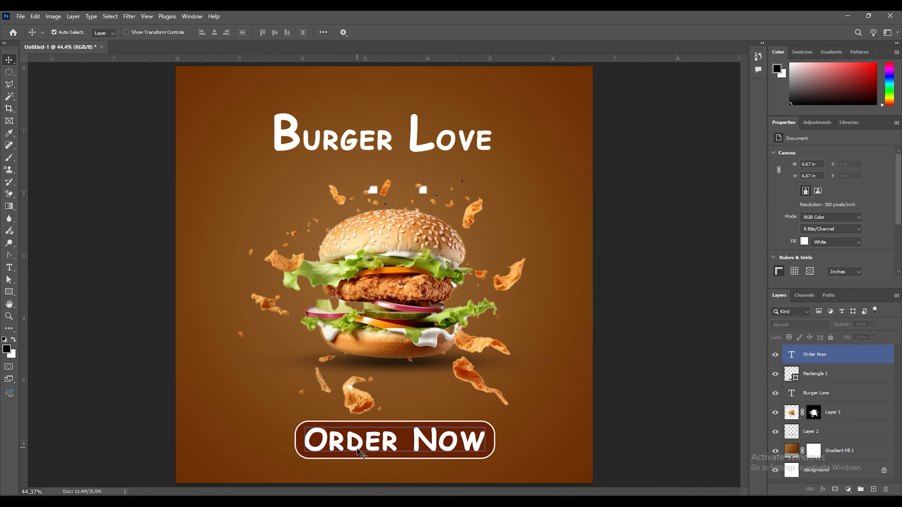
key("ctrl+t")
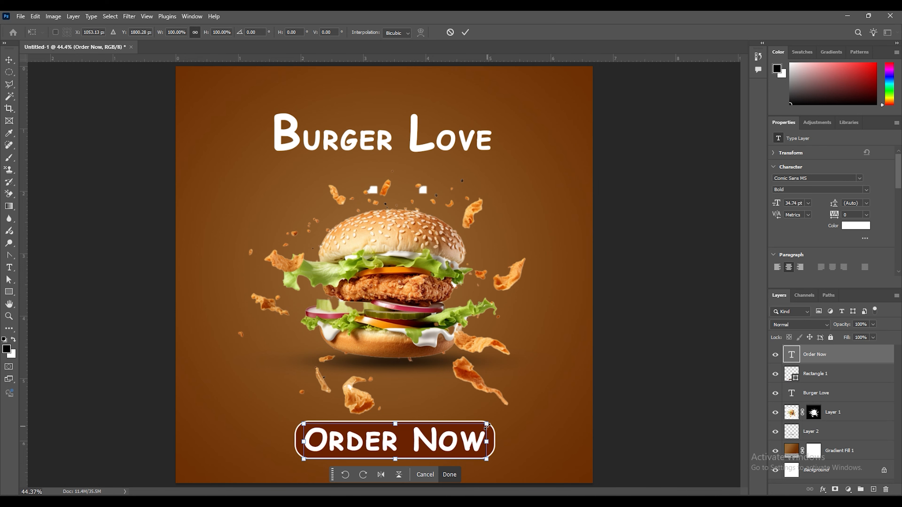
left_click_drag(487, 425, 473, 428)
key("Return")
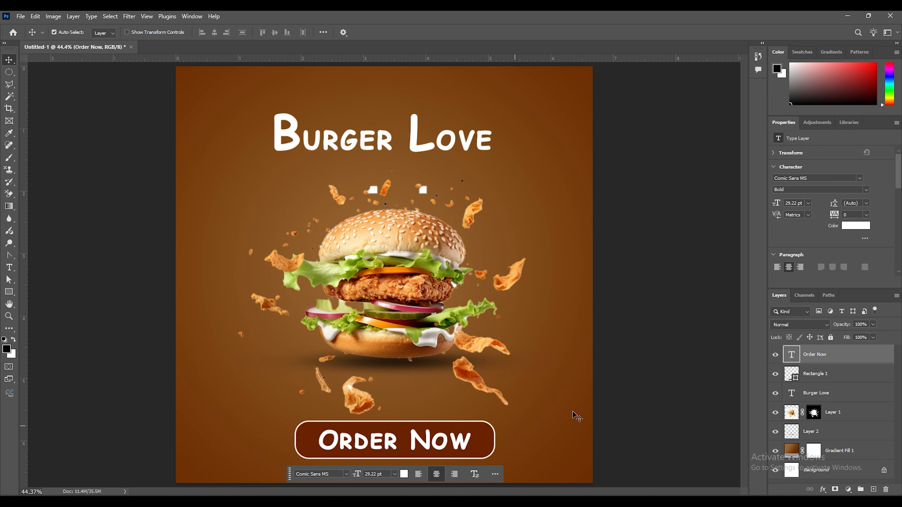
Select the "Order Now" text and its rectangle together and scale them to about 46.83%, placed centrally beneath the burger
left_click(601, 370)
key("ctrl+minus")
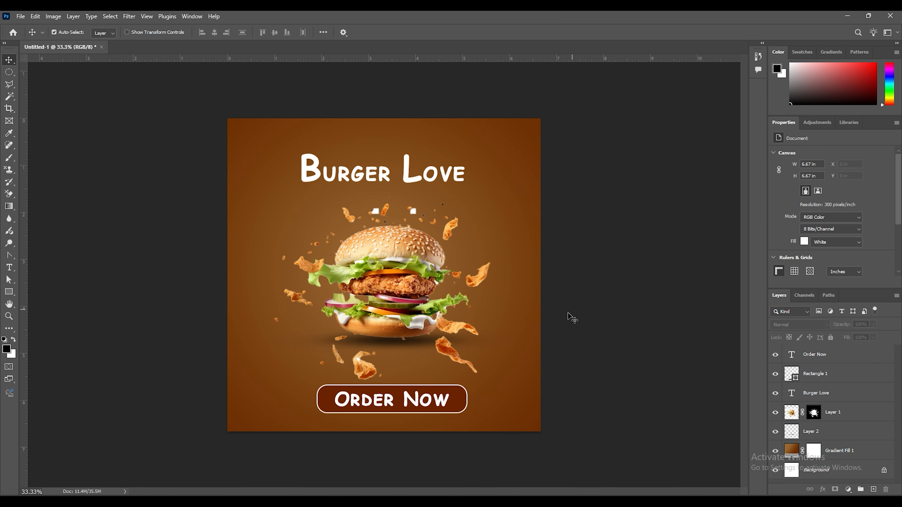
left_click(410, 378)
left_click(414, 388)
left_click(426, 405)
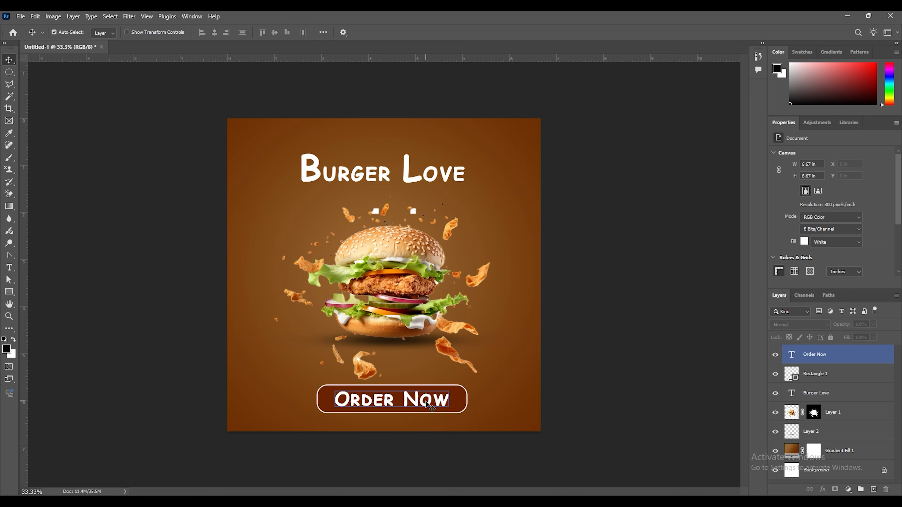
left_click(462, 405, "shift")
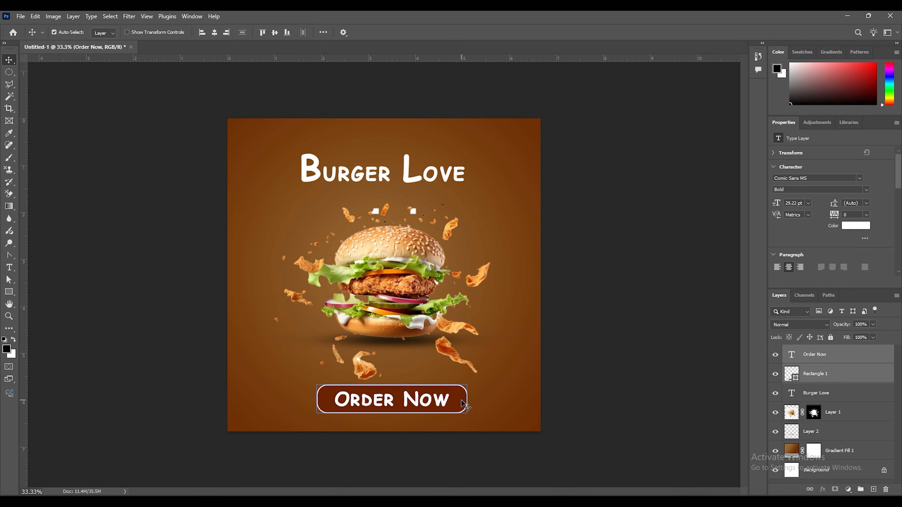
key("ctrl+t")
left_click_drag(467, 400, 408, 395)
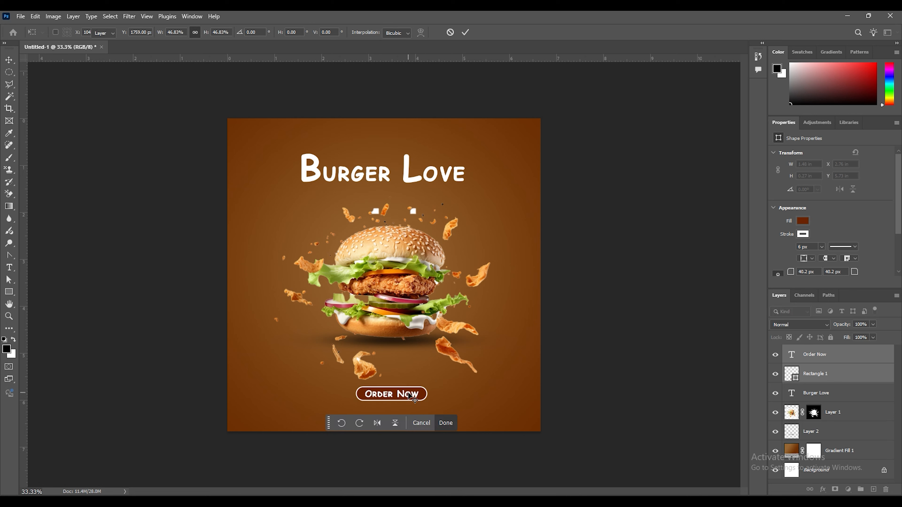
key("Return")
left_click(596, 301)
Move the "Burger Love" title slightly down towards the burger
left_click(423, 281)
left_click(378, 144)
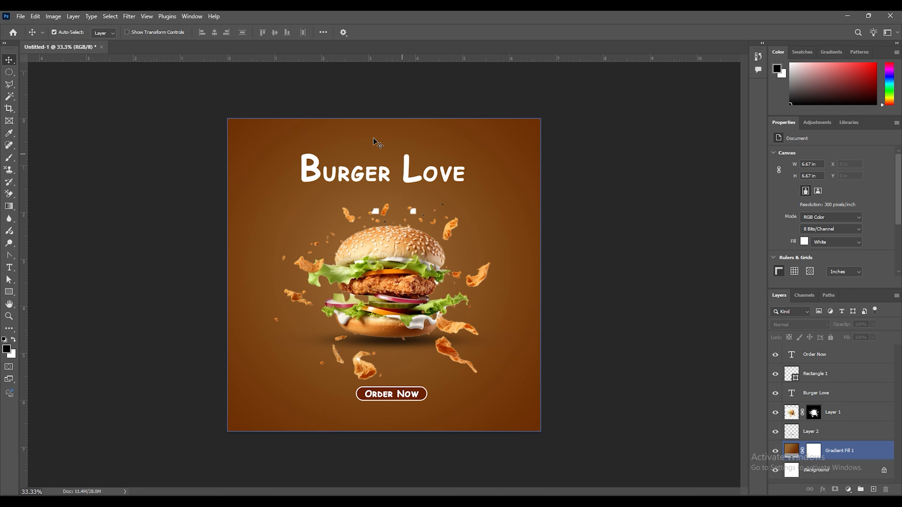
left_click(329, 170)
left_click_drag(327, 175, 327, 182)
left_click(601, 181)
Draw a second rectangle about 772 × 237 px above the title and shift it down inside the canvas's upper edge
left_click_drag(9, 291, 34, 297)
left_click(45, 297)
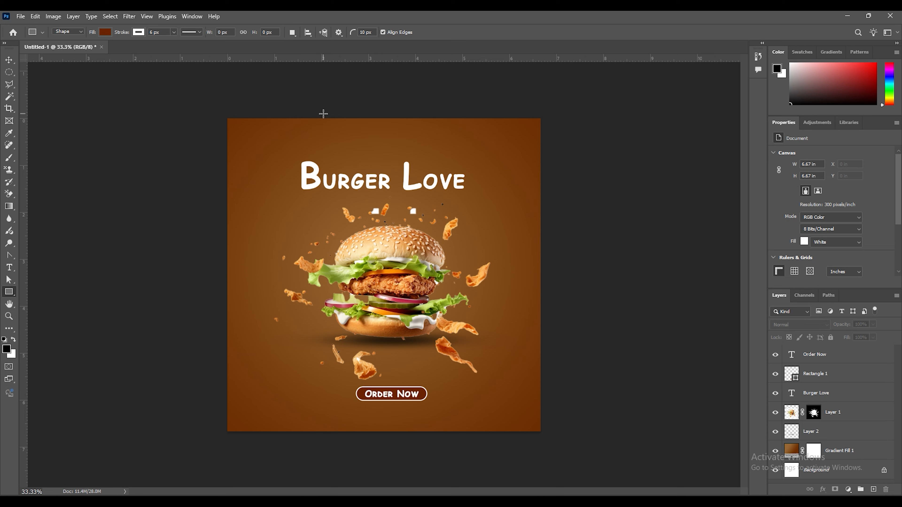
left_click_drag(331, 114, 452, 150)
left_click(10, 61)
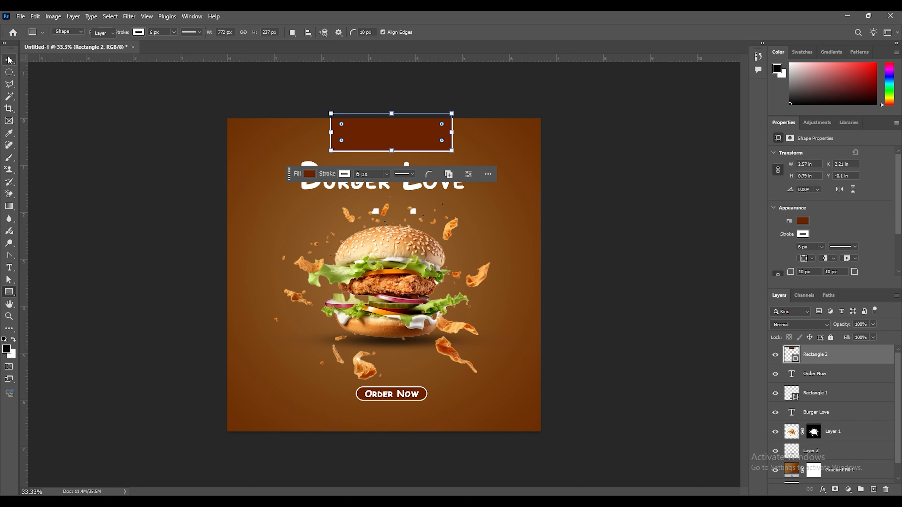
left_click_drag(396, 137, 395, 142)
left_click(191, 157)
Shift the "Burger Love" title slightly right and down, away from the new rectangle
left_click(412, 182)
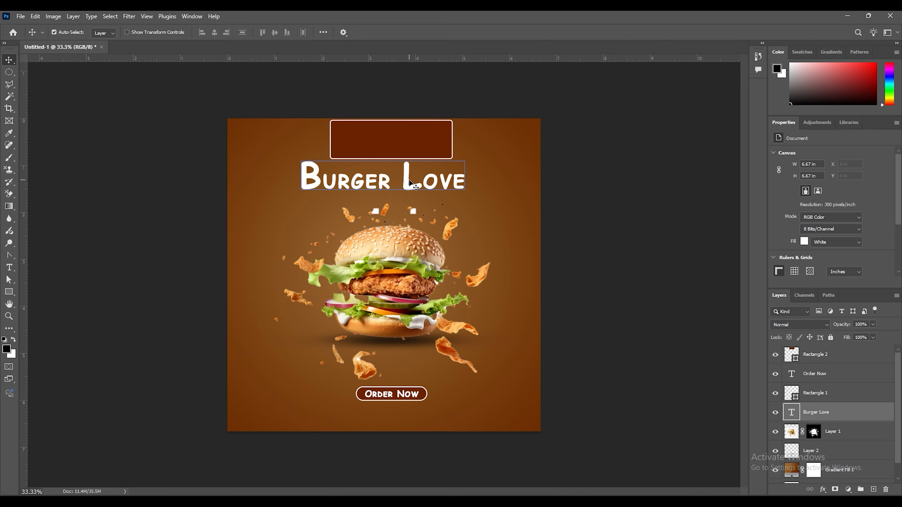
left_click_drag(412, 183, 422, 187)
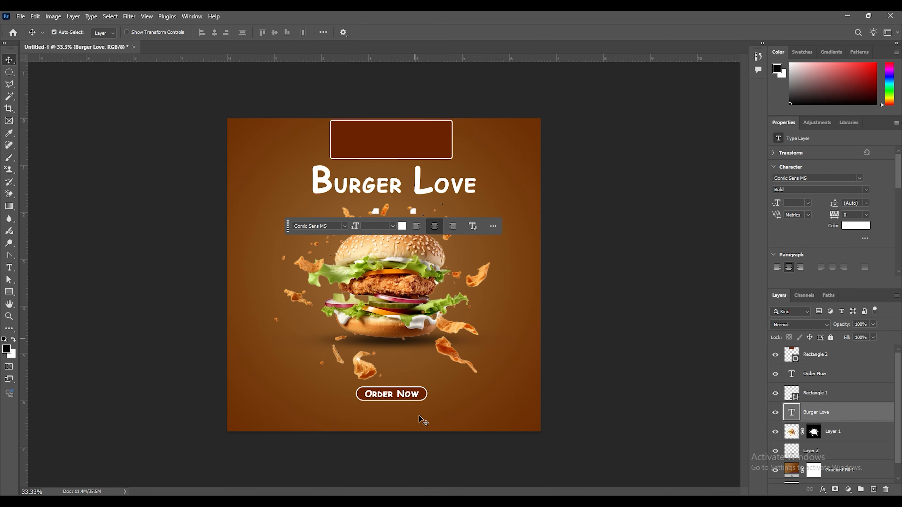
Switch to Chrome and run an image search for "food logo" in a new tab
key("alt+Tab")
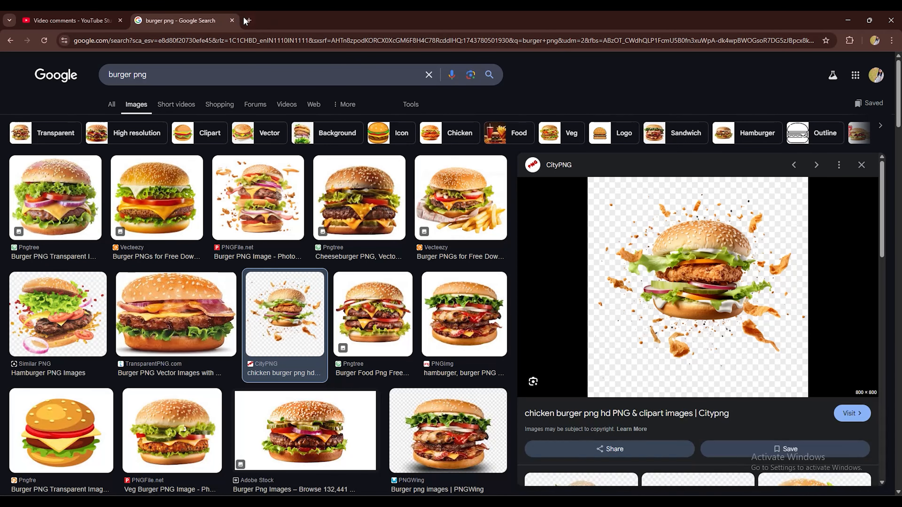
key("ctrl+t")
left_click(267, 39)
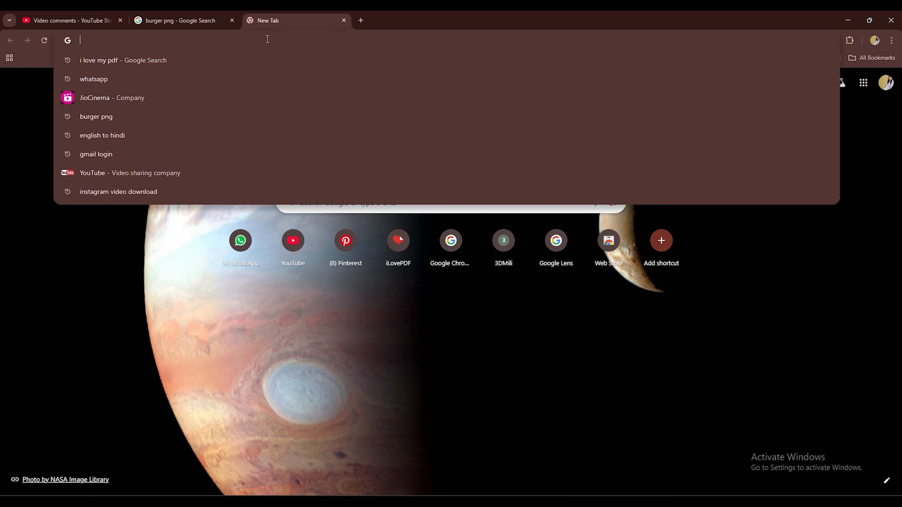
type("foo")
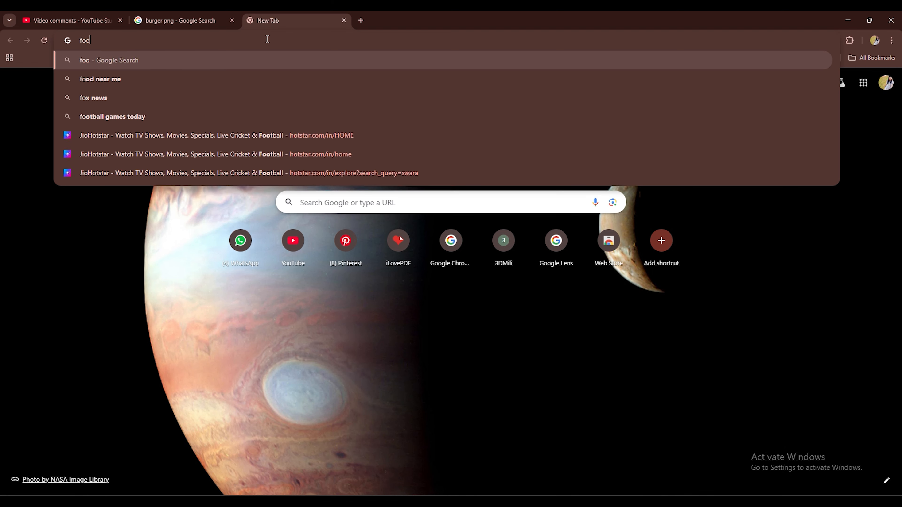
type("d logo")
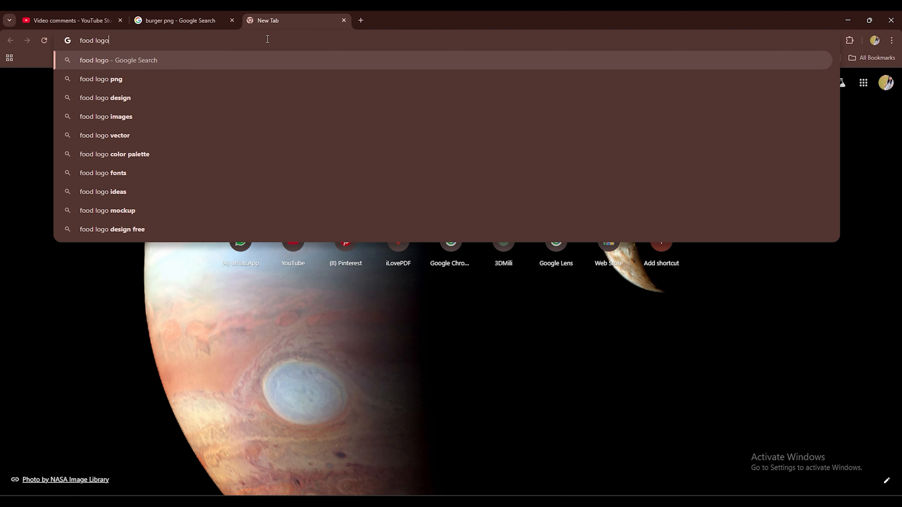
key("Return")
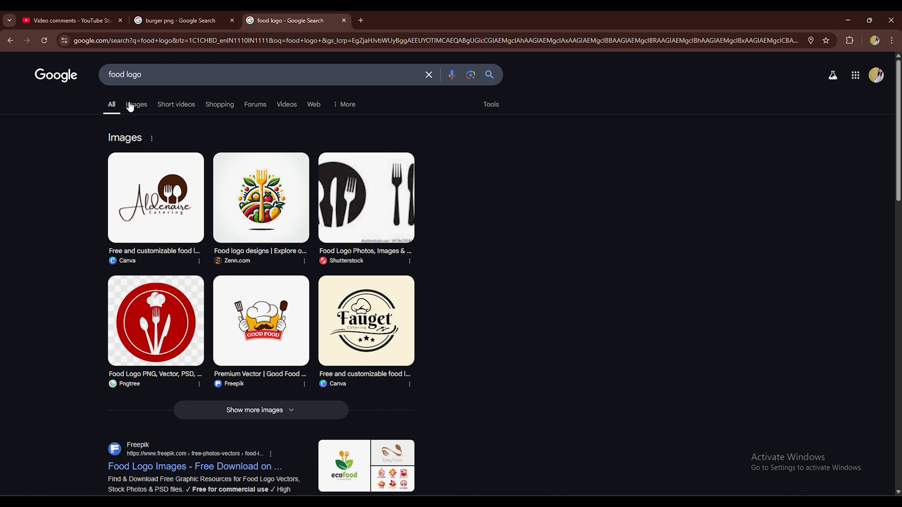
left_click(131, 105)
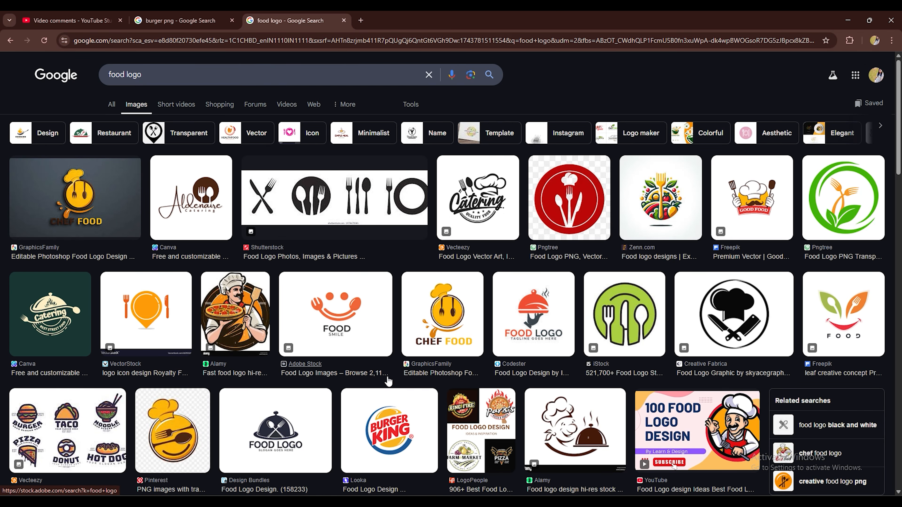
Find the Chef logo with the orange hat from FreeVectors.net in the image results and copy the image
scroll(458, 329, "down", 6)
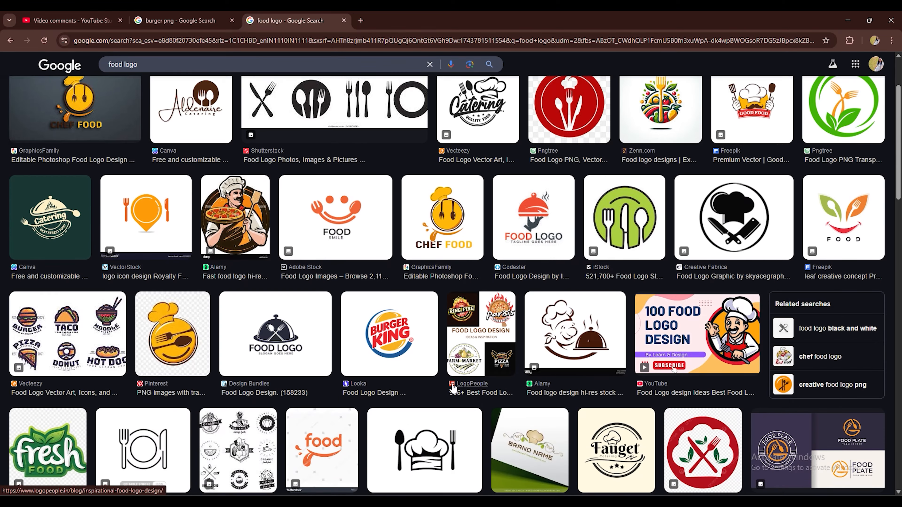
scroll(358, 369, "down", 1)
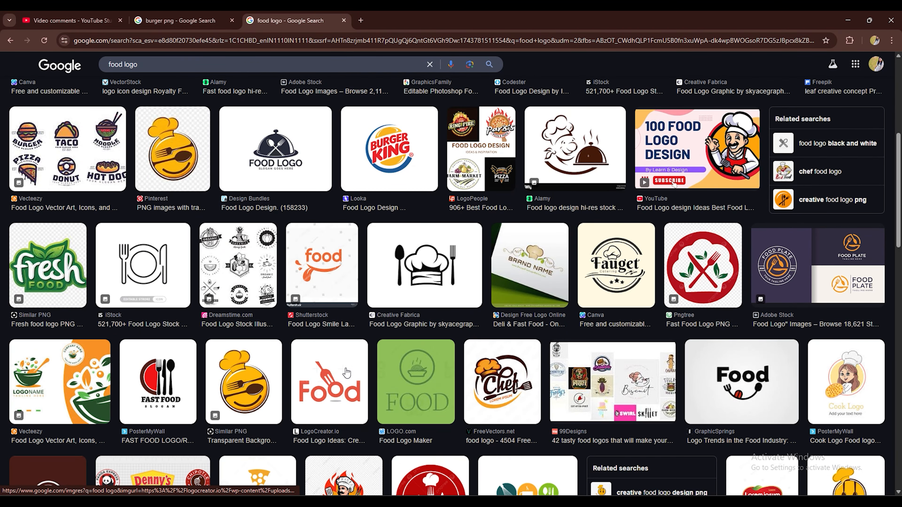
scroll(346, 373, "down", 2)
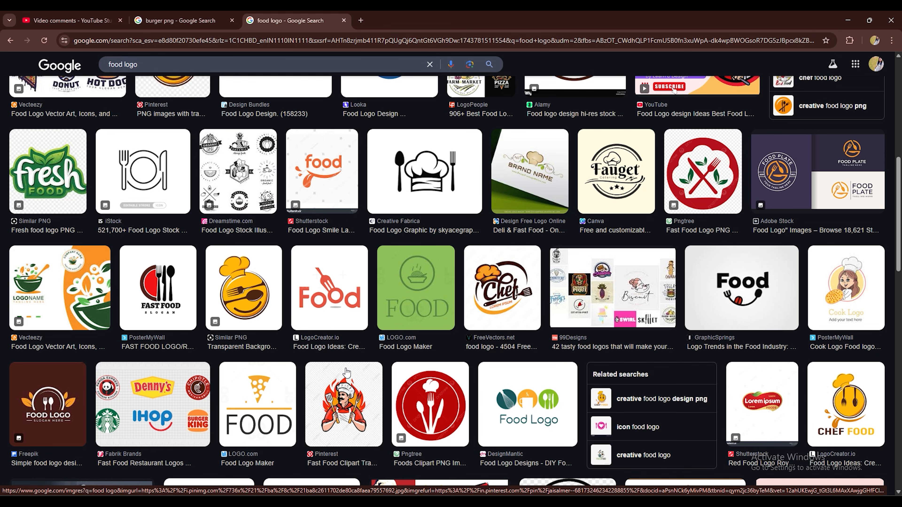
left_click(497, 305)
right_click(682, 245)
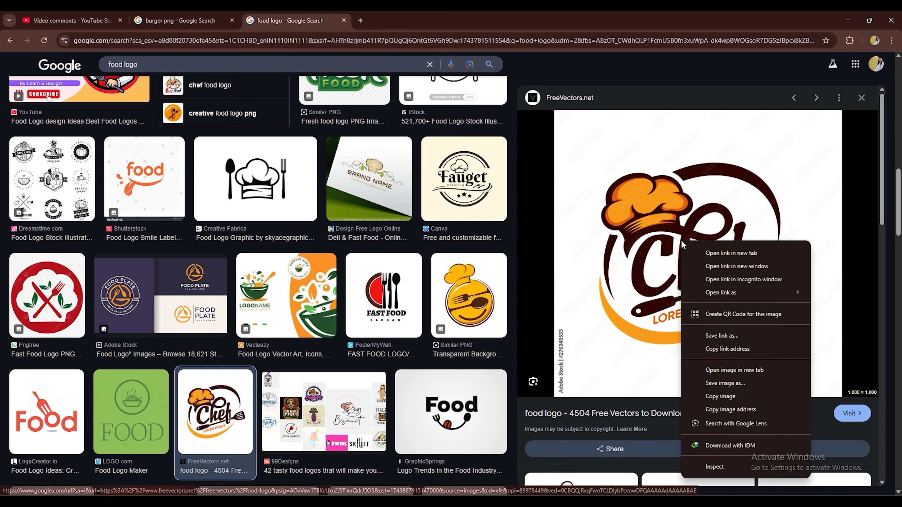
left_click(723, 397)
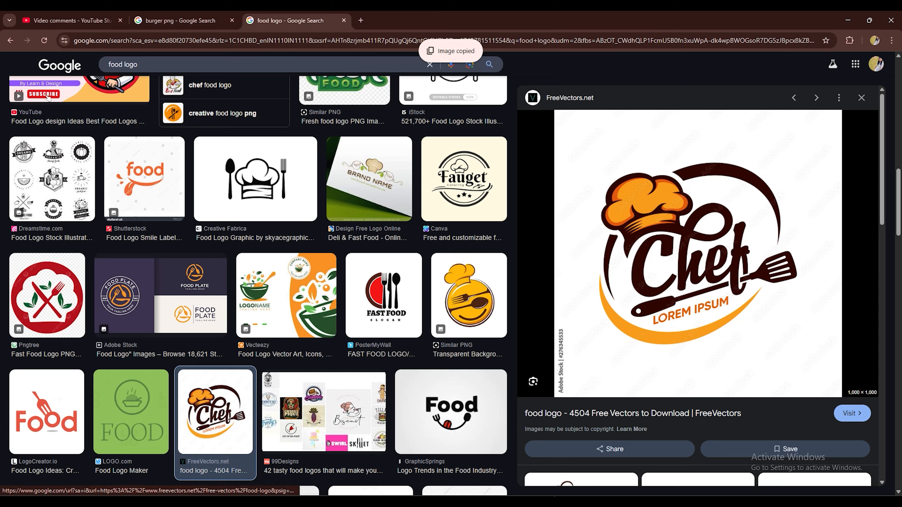
Switch to Photoshop, paste the Chef logo into the poster and remove its background
key("alt+Tab")
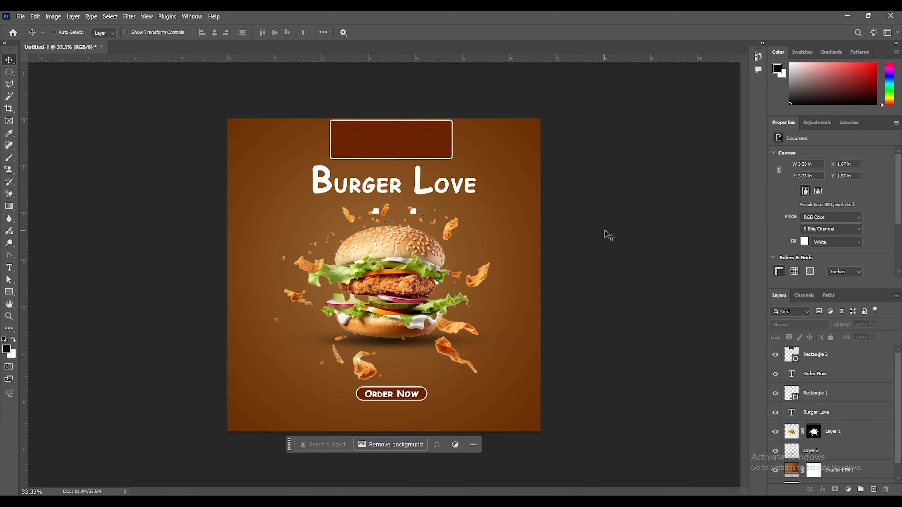
key("ctrl+v")
left_click(391, 444)
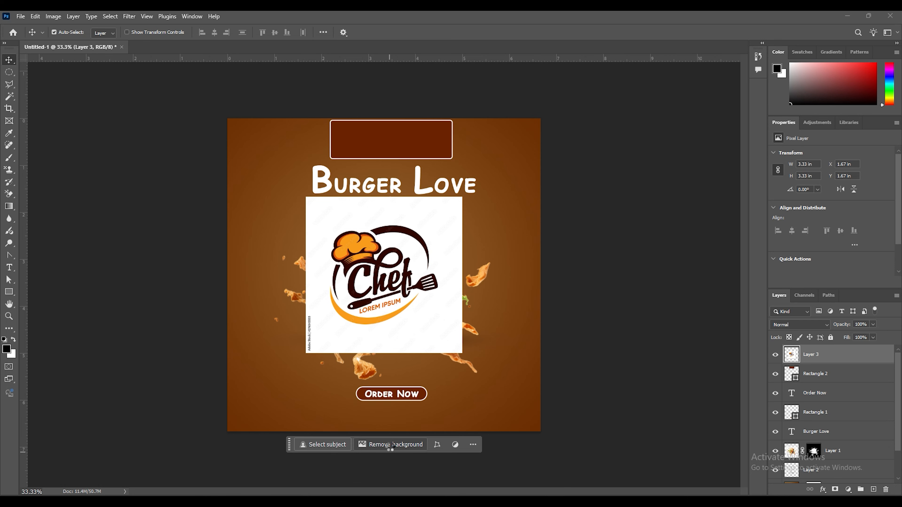
Scale the Chef logo to about 55.92% and move it up over the rectangle above the title
left_click_drag(359, 273, 367, 186)
key("ctrl+t")
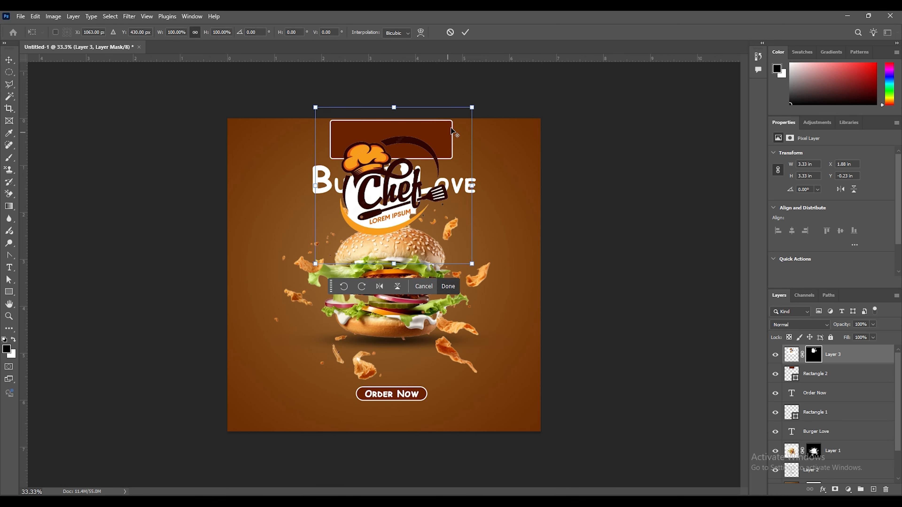
left_click_drag(472, 109, 428, 132)
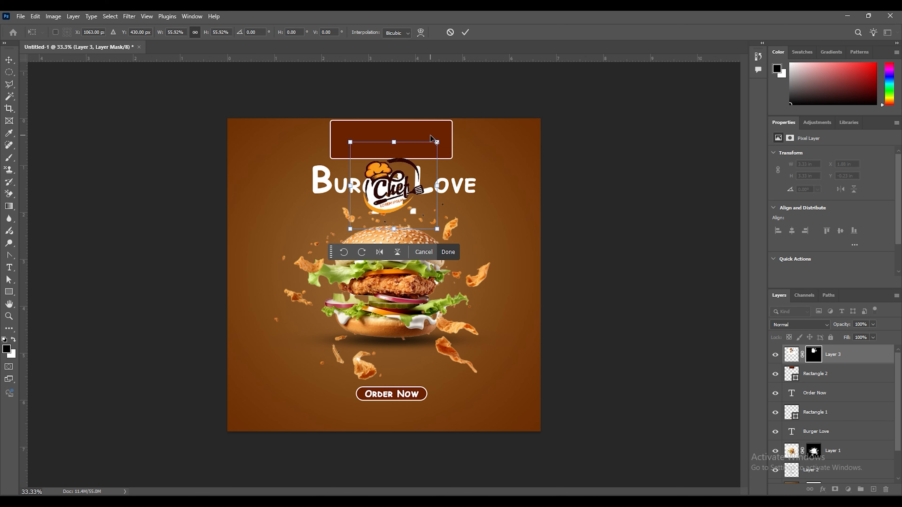
left_click_drag(388, 199, 383, 163)
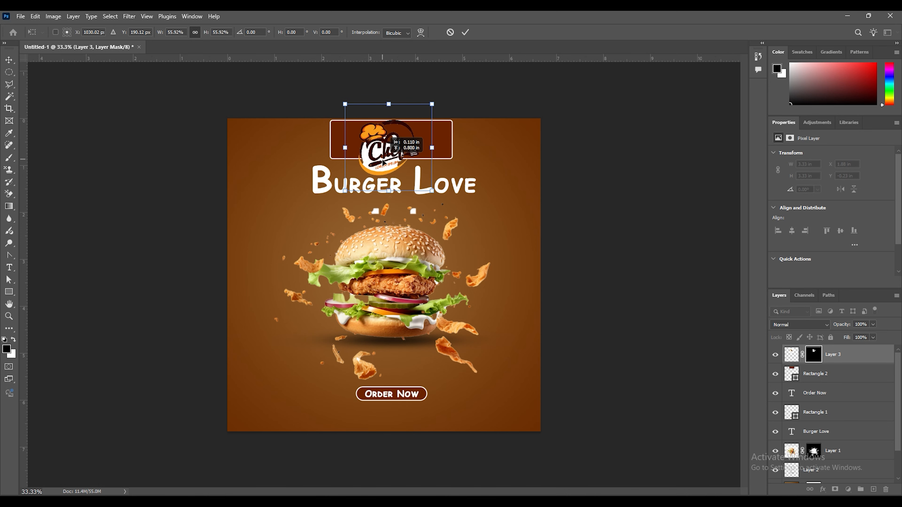
scroll(391, 236, "up", 5)
key("Return")
scroll(610, 236, "up", 3)
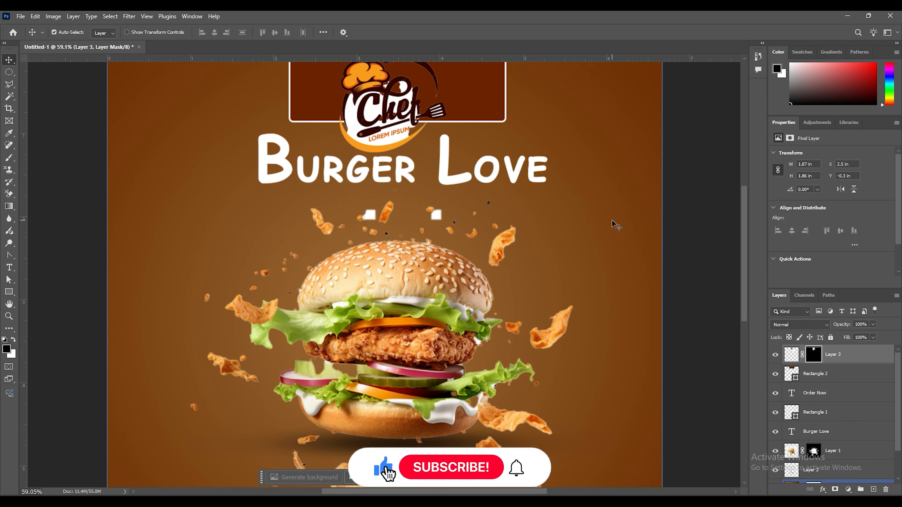
Scale the Chef logo again to about 68.24% and shift it slightly up within the rectangle
key("ctrl+t")
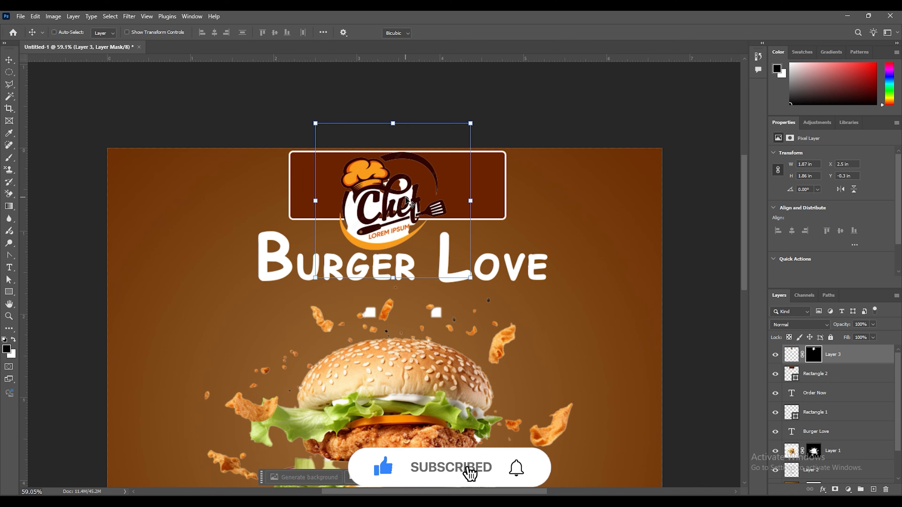
left_click_drag(471, 123, 446, 145)
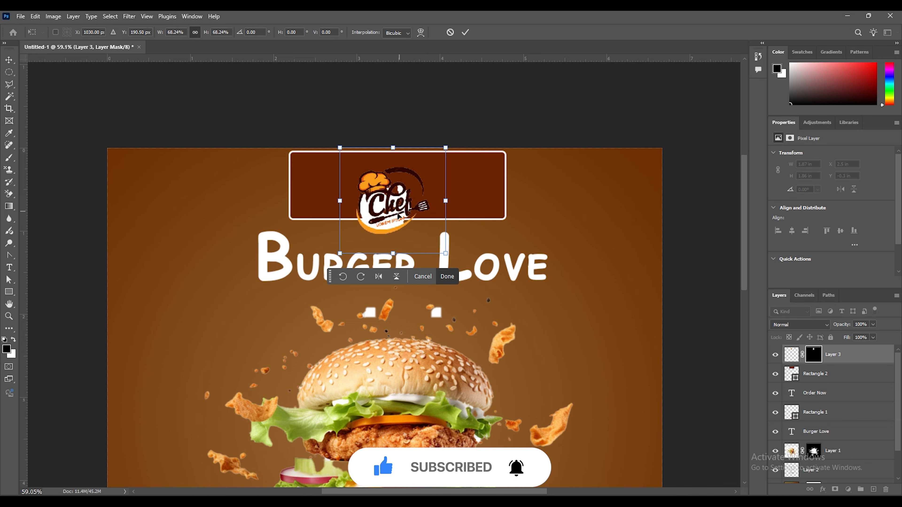
left_click_drag(391, 219, 391, 207)
key("Return")
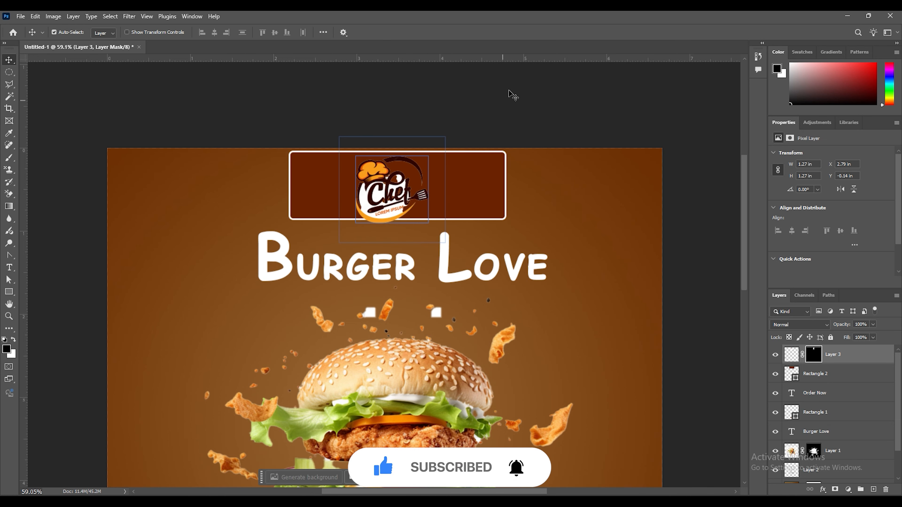
Resize the logo's rectangle to about 52.30% width and 121.69% height around the logo, and shift the "Burger Love" title slightly right and down
left_click(422, 195)
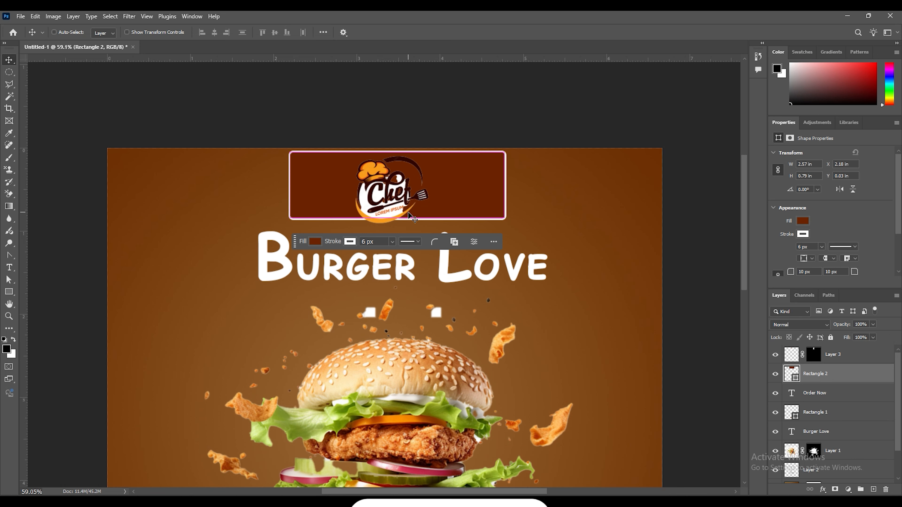
key("ctrl+t")
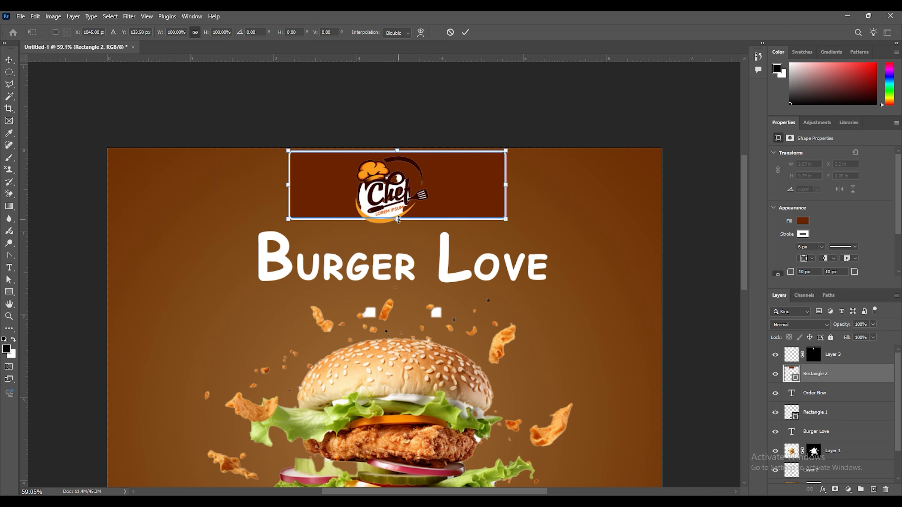
left_click_drag(398, 220, 396, 234)
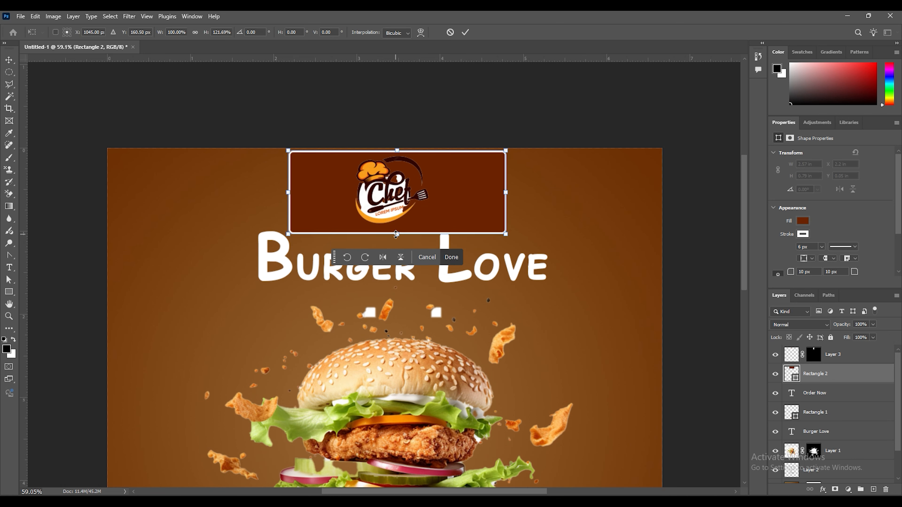
left_click_drag(506, 192, 447, 192)
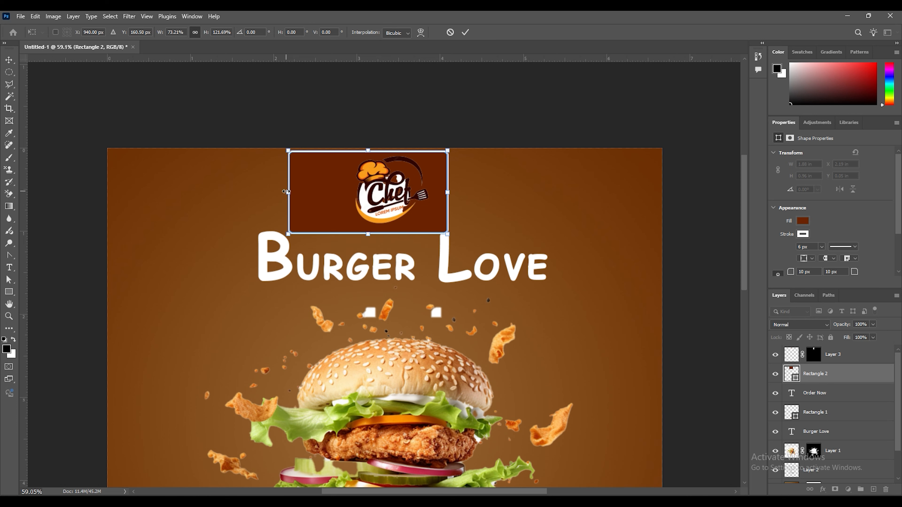
left_click_drag(286, 192, 332, 192)
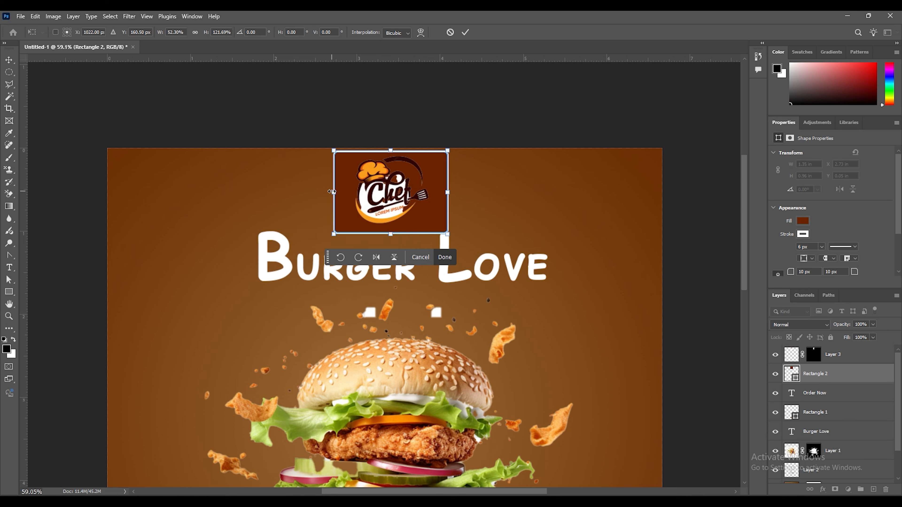
key("shift")
key("Return")
left_click_drag(451, 276, 463, 285)
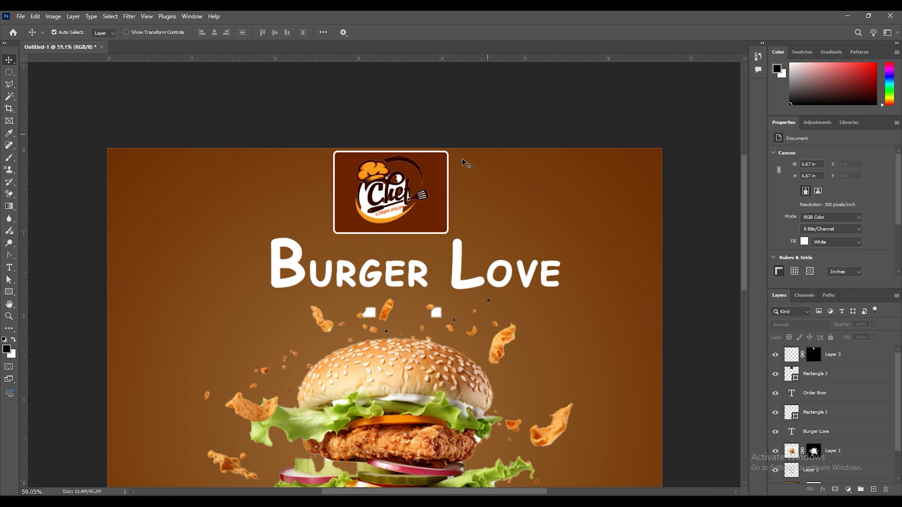
Select the logo's white background with the Magic Wand, hide it by painting black on the layer mask at 100% opacity, and deselect
left_click(383, 200)
scroll(382, 201, "up", 4)
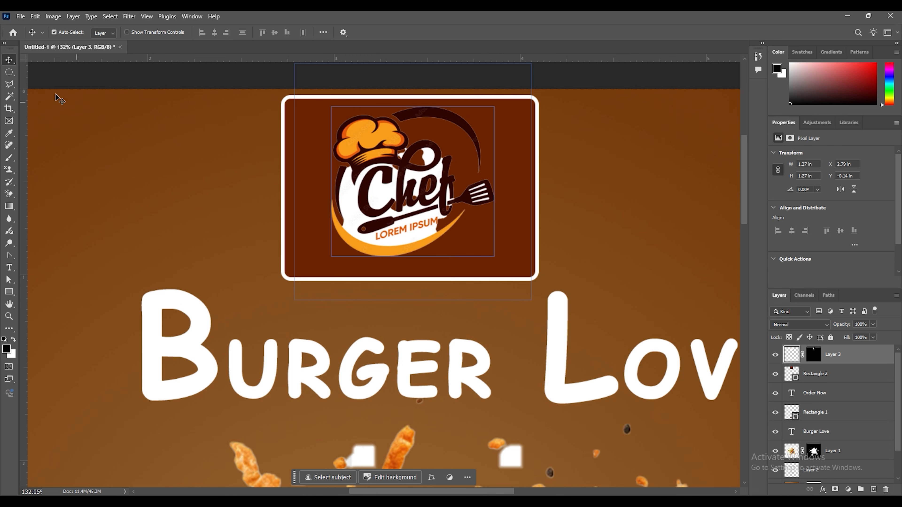
left_click(8, 97)
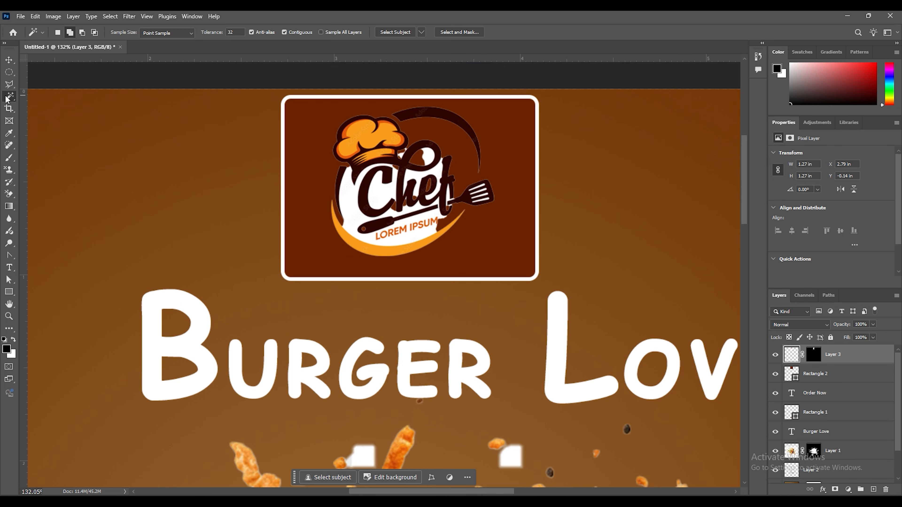
left_click(382, 194)
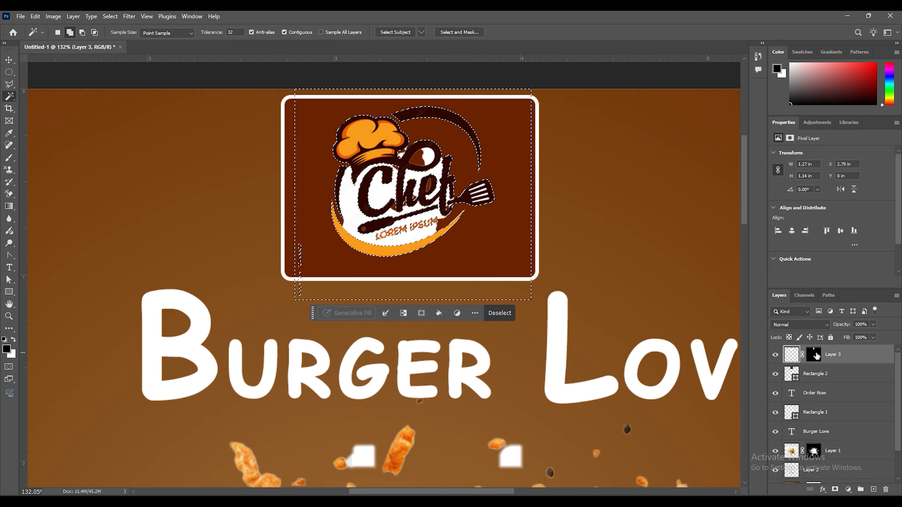
left_click(809, 354)
key("b")
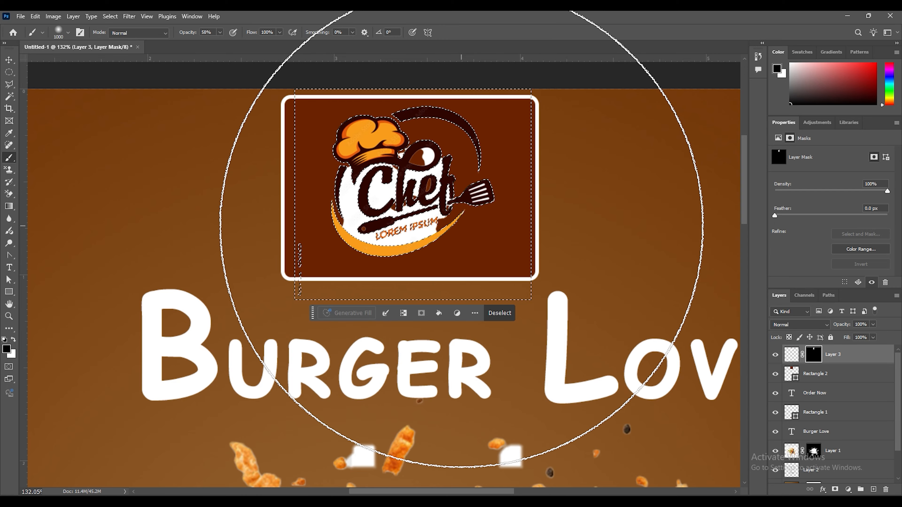
left_click_drag(420, 322, 366, 333)
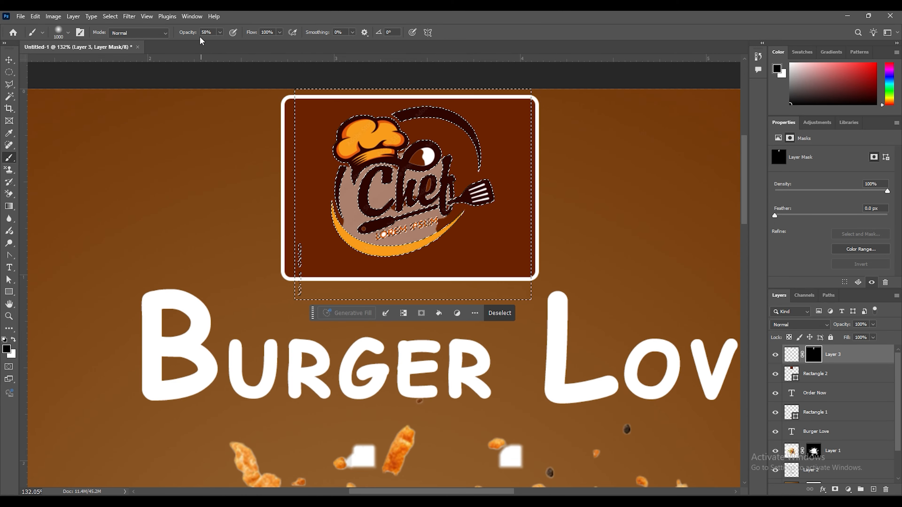
key("0")
left_click(490, 206)
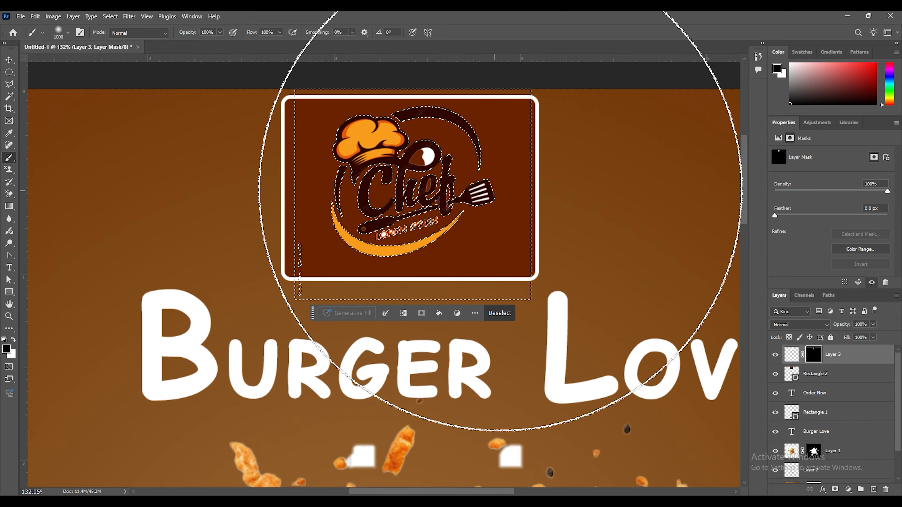
key("ctrl+d")
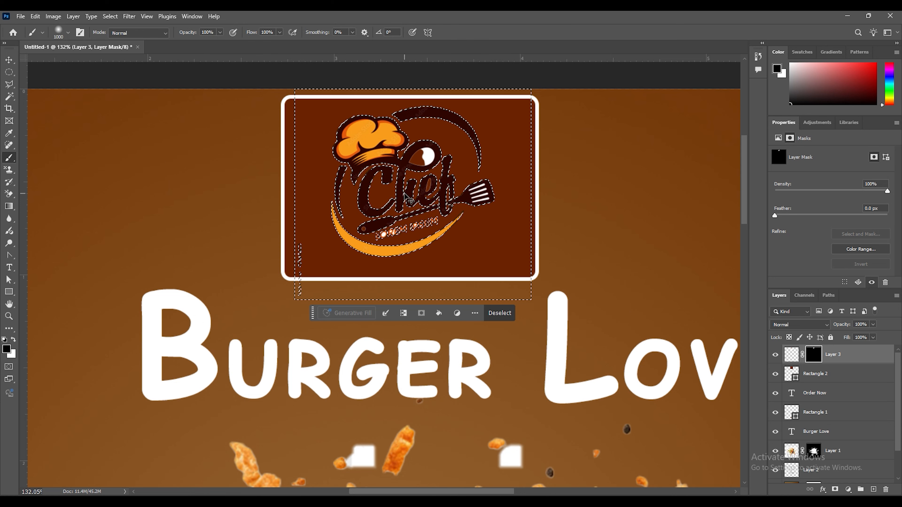
Select the leftover white area in the loop above "Chef" with the Magic Wand, paint it black on the layer mask, and deselect
key("bracketleft")
key("bracketleft")
key("bracketleft")
key("bracketleft")
key("bracketleft")
key("bracketleft")
key("bracketleft")
key("bracketleft")
key("bracketleft")
key("bracketleft")
key("bracketleft")
key("bracketleft")
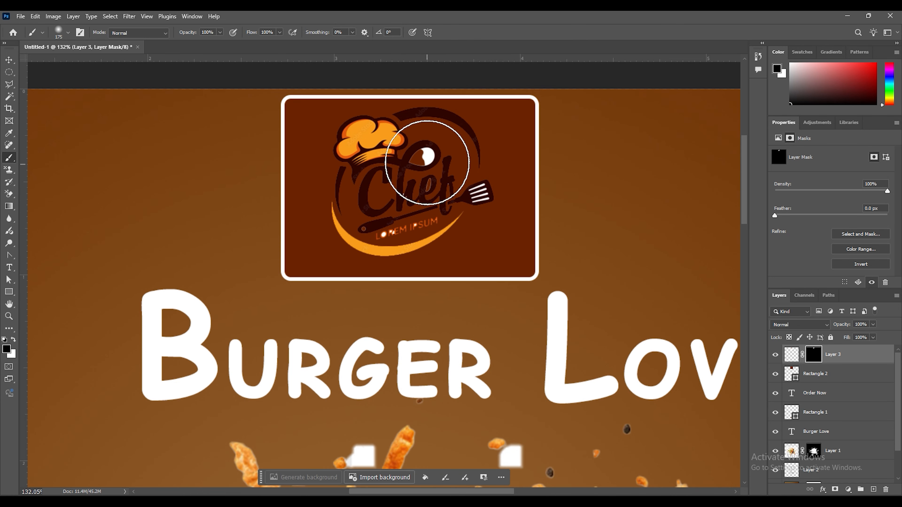
key("w")
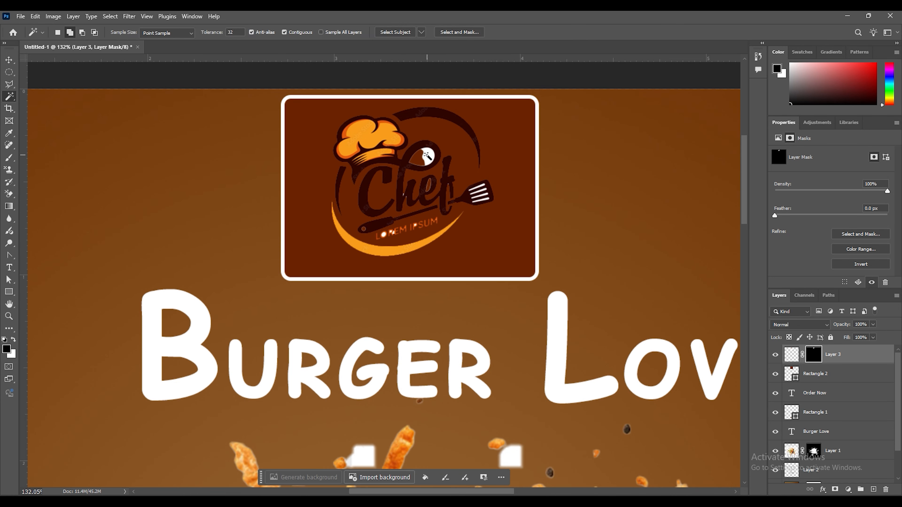
left_click(427, 155)
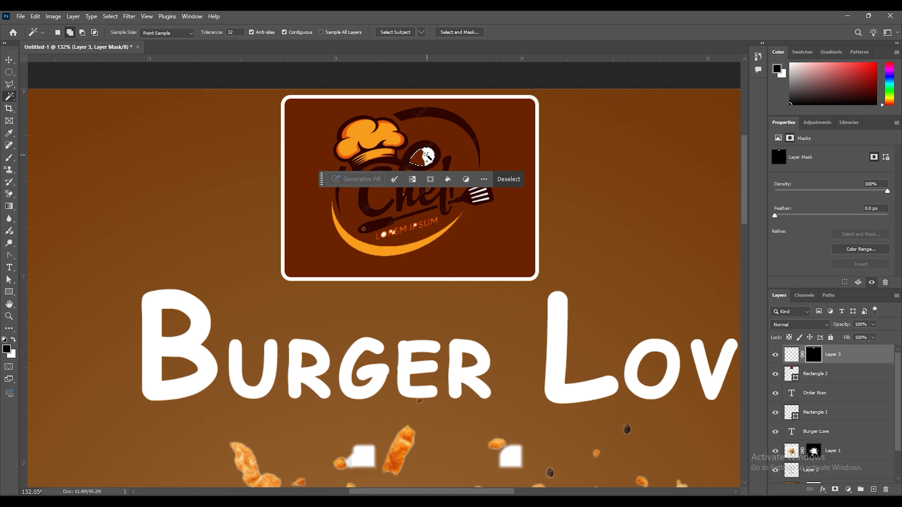
key("b")
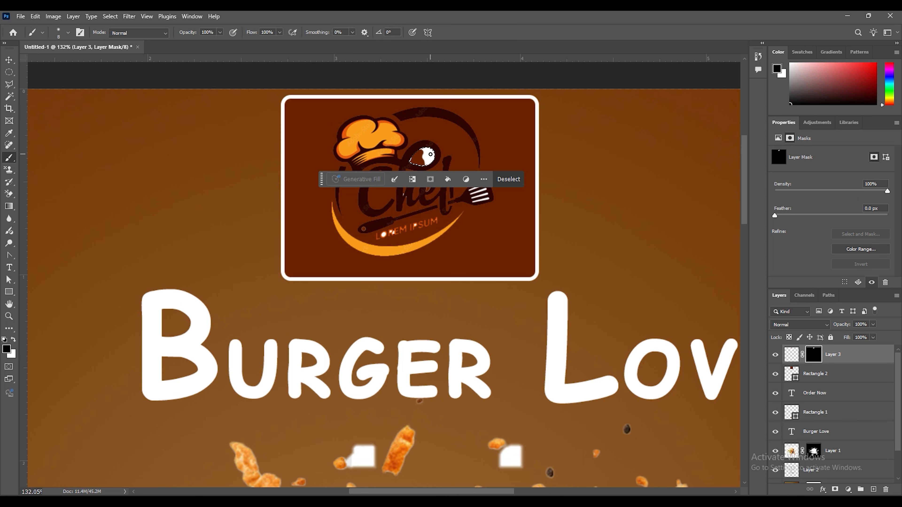
key("bracketright")
key("bracketright")
key("bracketright")
key("bracketright")
key("bracketright")
key("bracketright")
left_click(423, 158)
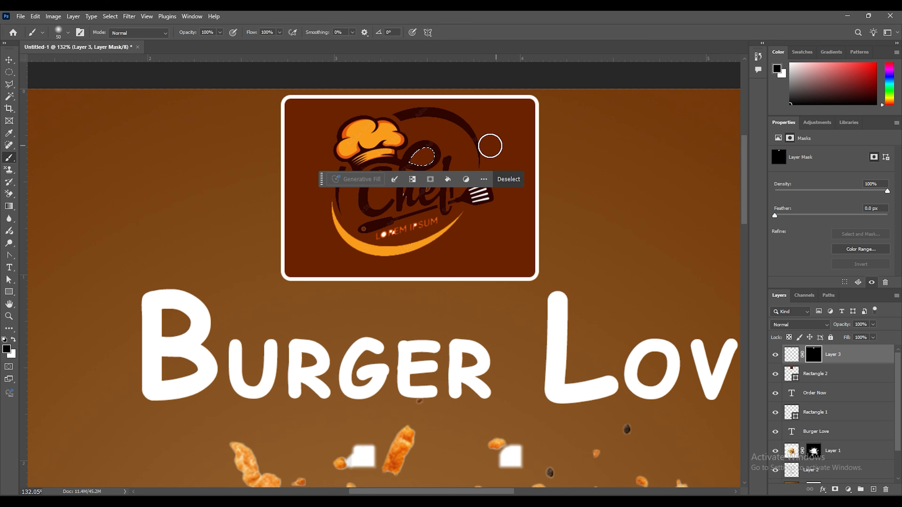
key("ctrl+d")
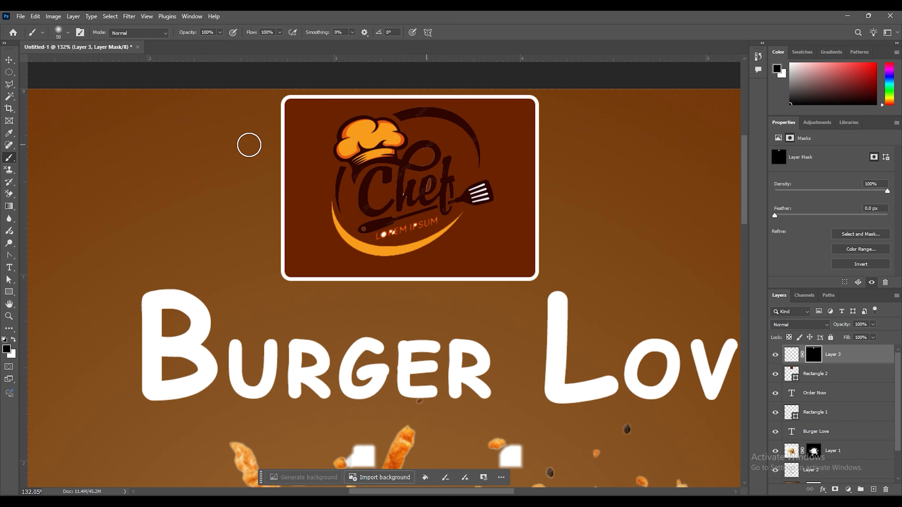
Add a white (ffffff) outside Stroke layer style of 1 px to the Chef logo layer
left_click(9, 59)
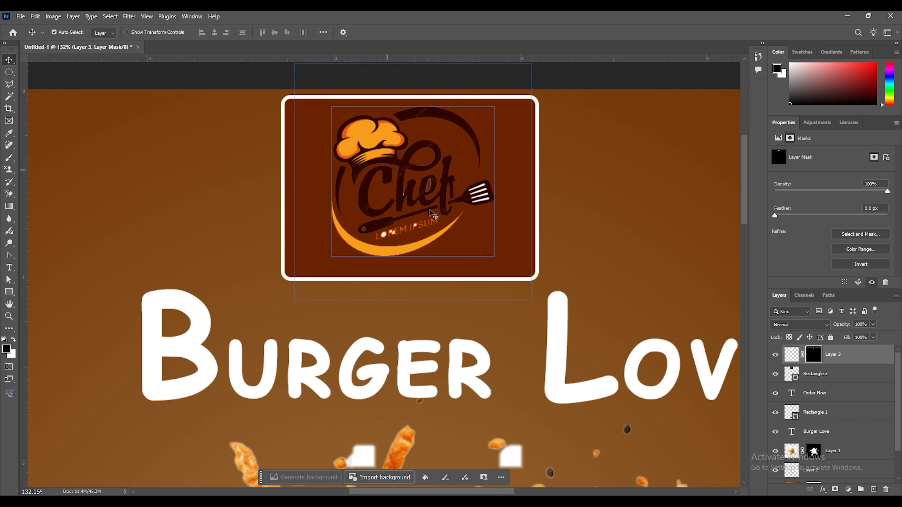
left_click(823, 490)
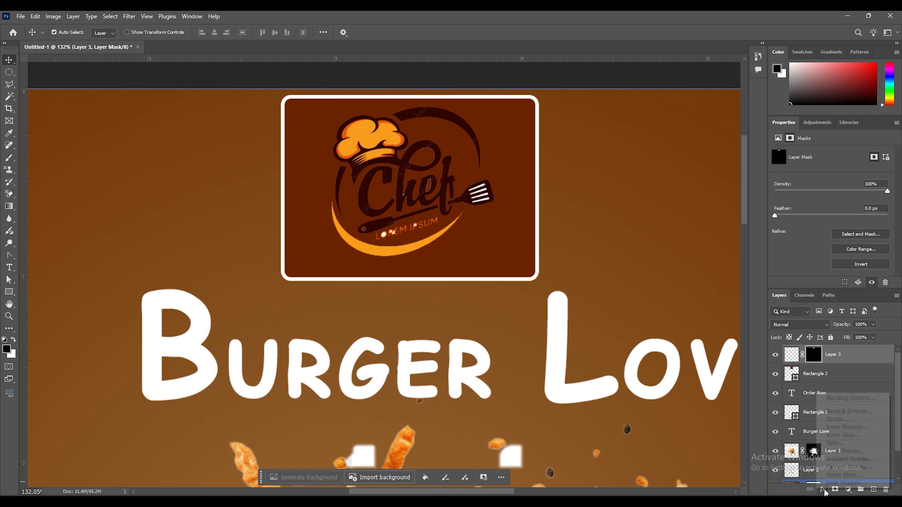
left_click(846, 421)
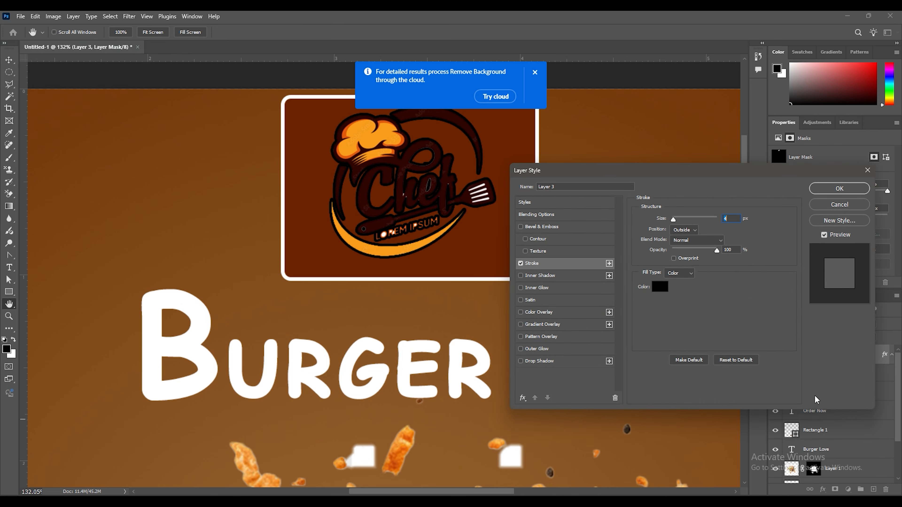
left_click(659, 287)
type("ffffff")
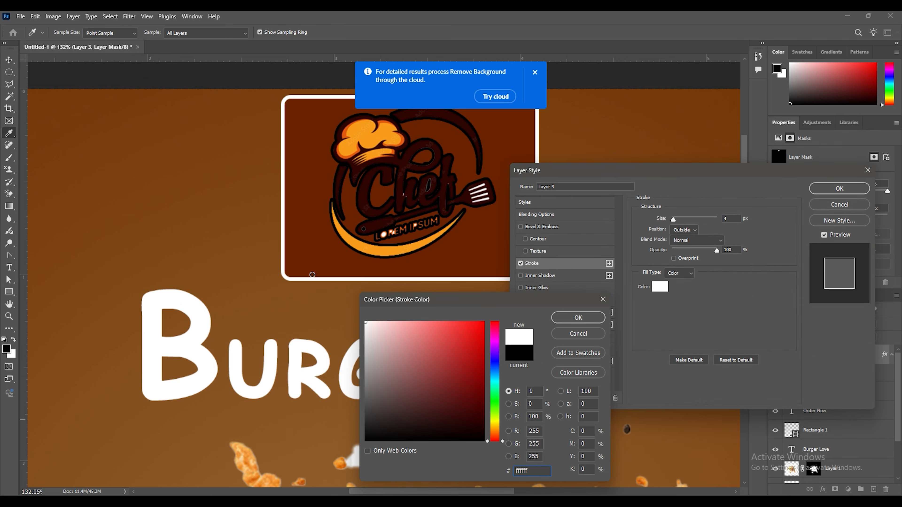
left_click(673, 220)
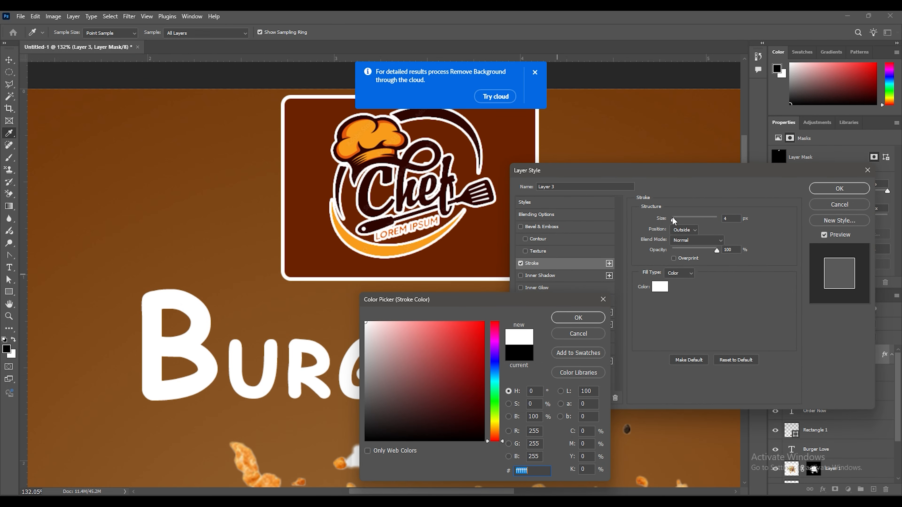
left_click(579, 318)
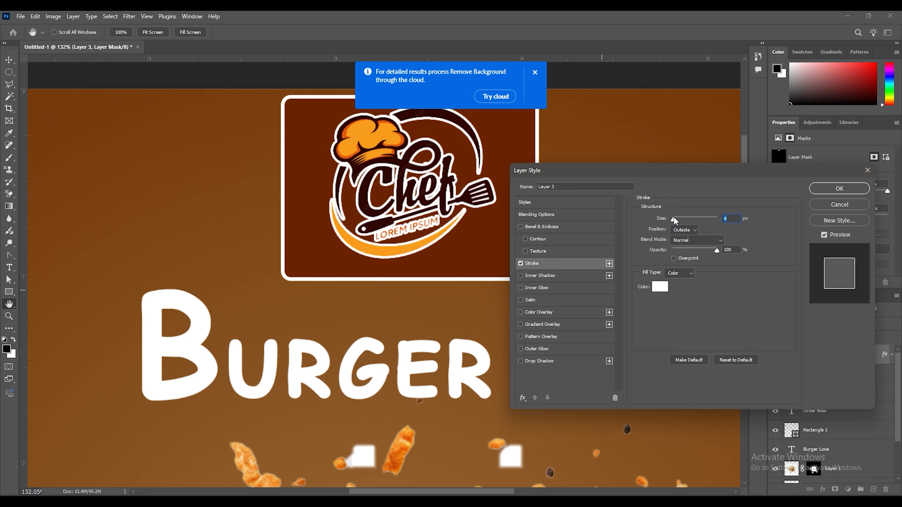
left_click_drag(674, 216, 673, 217)
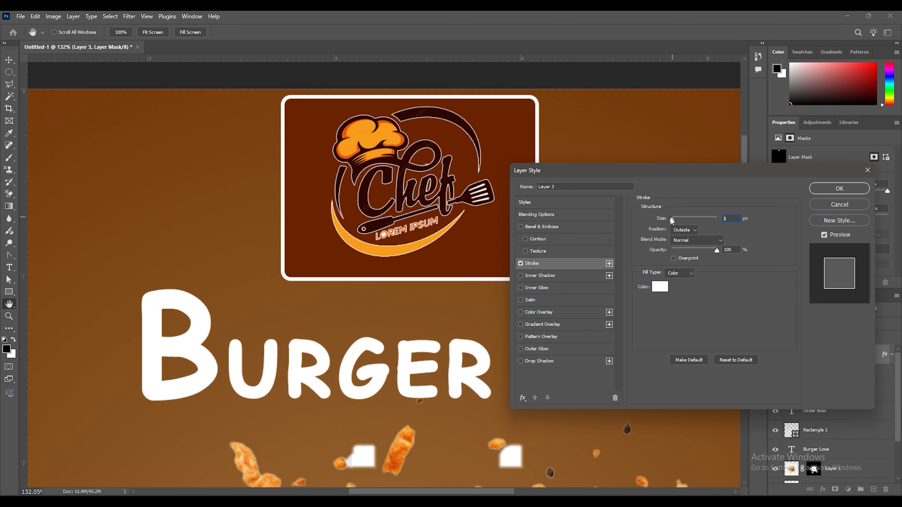
Add a Drop Shadow to the Chef logo with an angle of 117° and a size of about 2 px
left_click(522, 361)
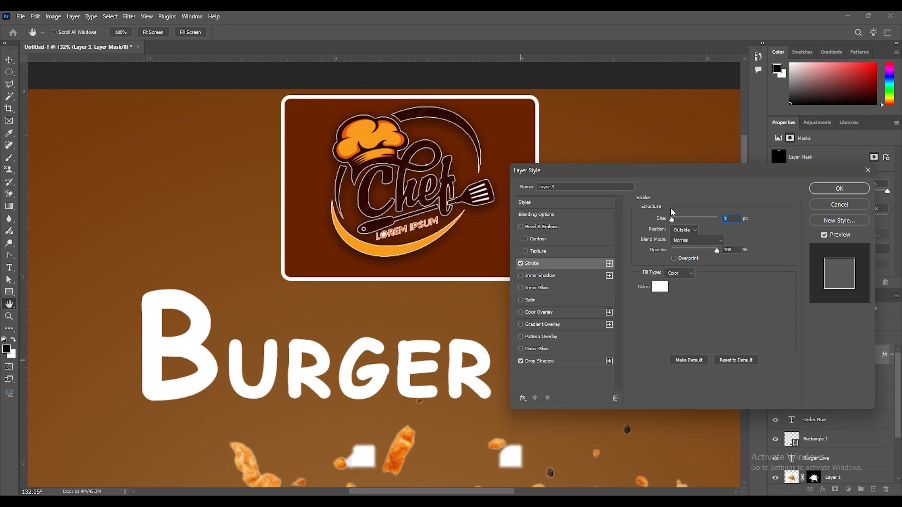
left_click(567, 360)
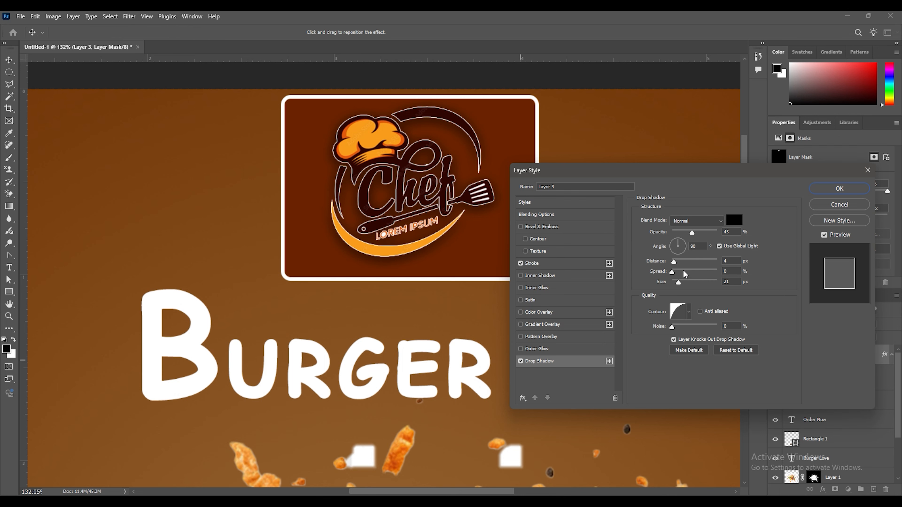
left_click(679, 250)
left_click_drag(679, 281, 675, 281)
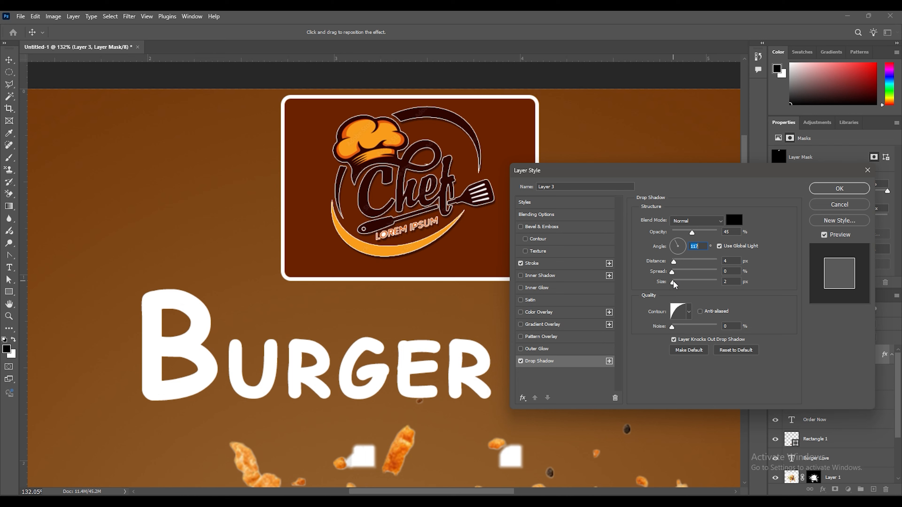
left_click(673, 281)
Add an Outer Glow in turquoise (00ffea) to the Chef logo and apply the layer styles
left_click(533, 349)
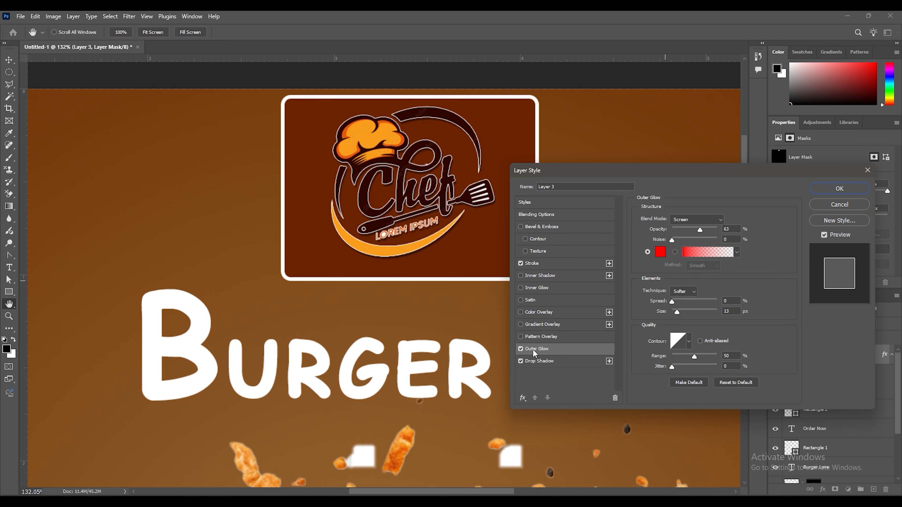
left_click(661, 252)
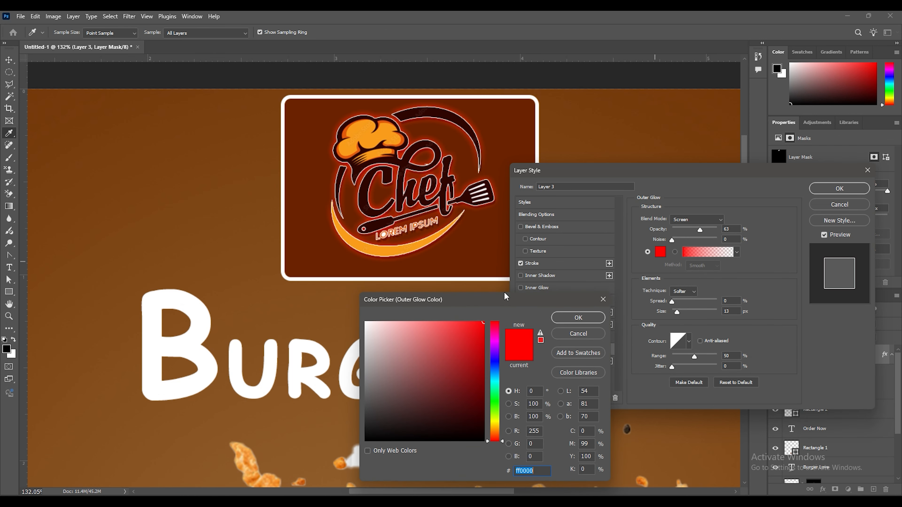
left_click_drag(403, 362, 341, 284)
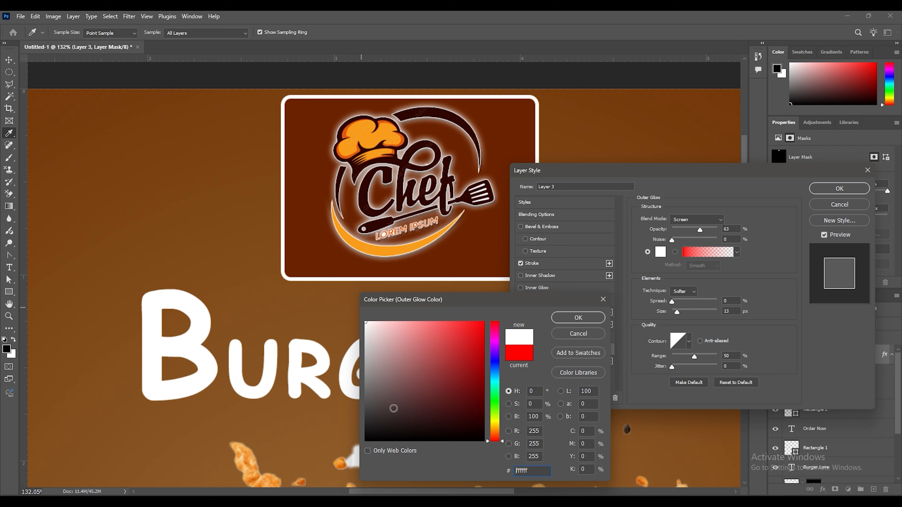
left_click(496, 385)
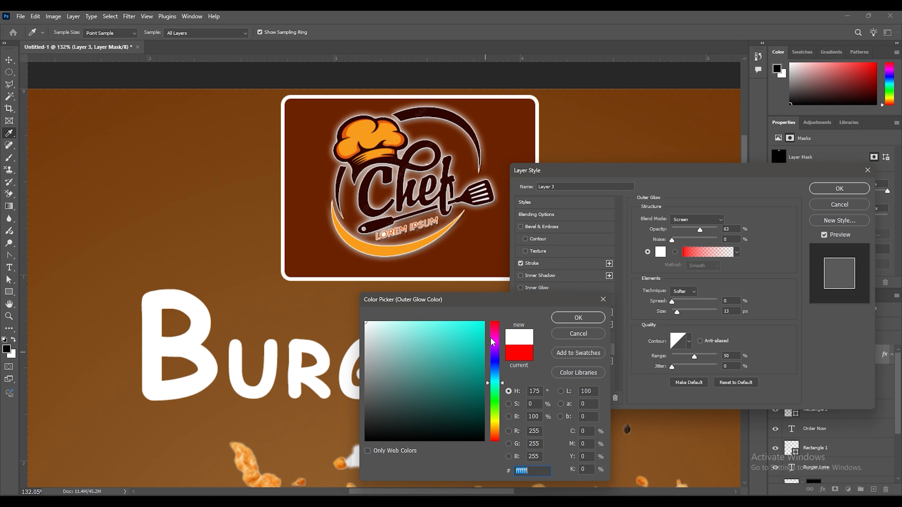
left_click(484, 322)
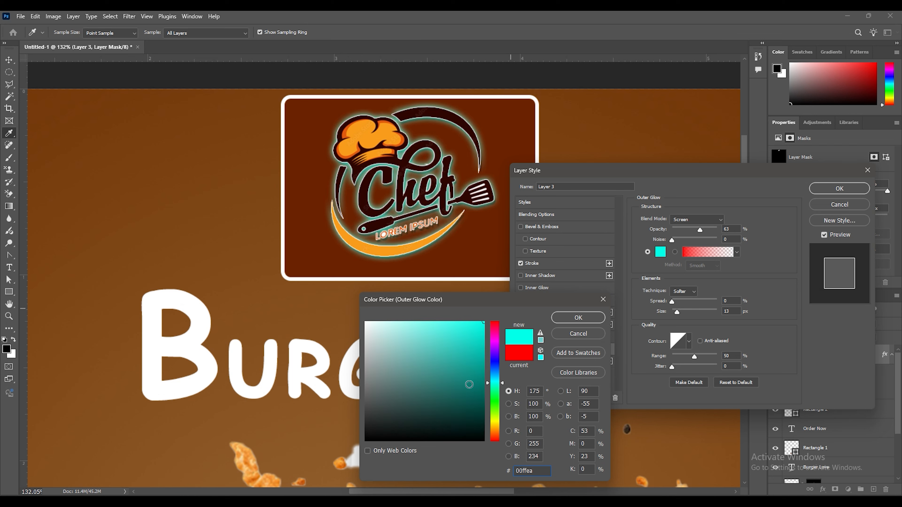
left_click(578, 317)
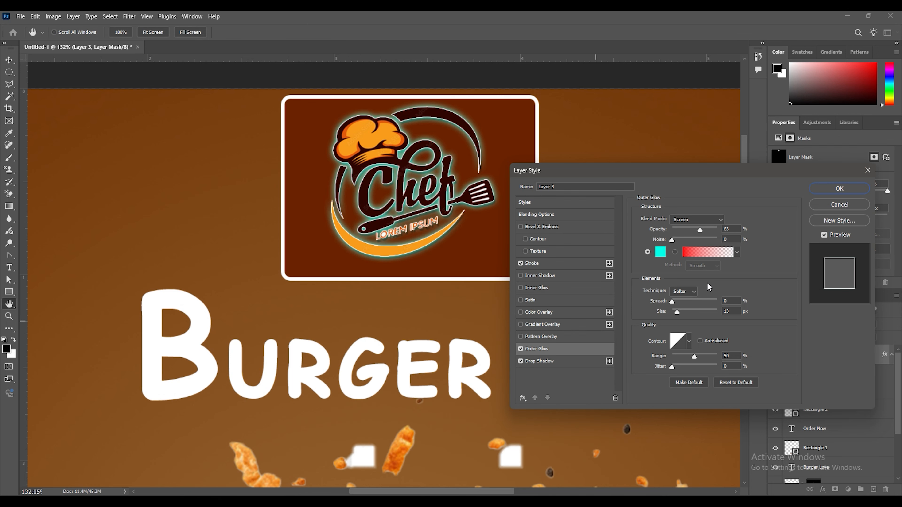
left_click(839, 188)
Set the stroke of the rectangle behind the Chef logo to 0 px and deselect it
key("v")
scroll(379, 235, "down", 3)
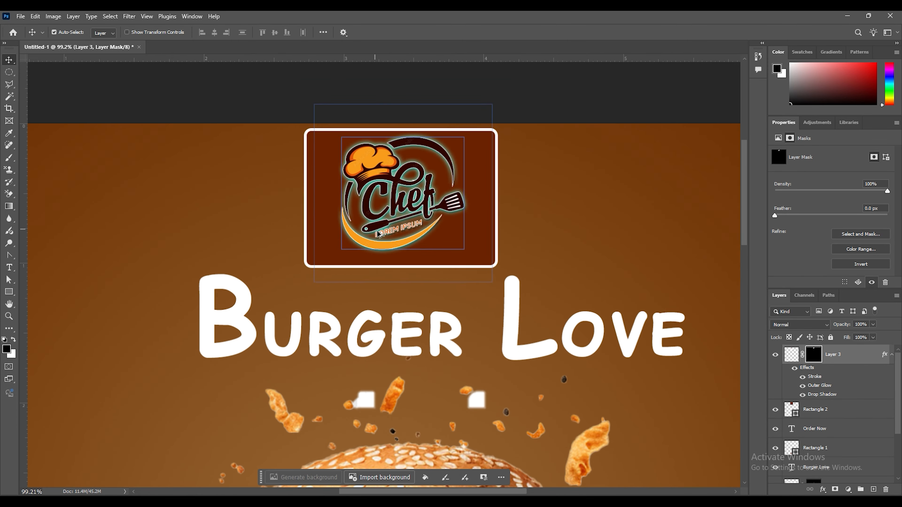
scroll(379, 235, "down", 5)
left_click(647, 195)
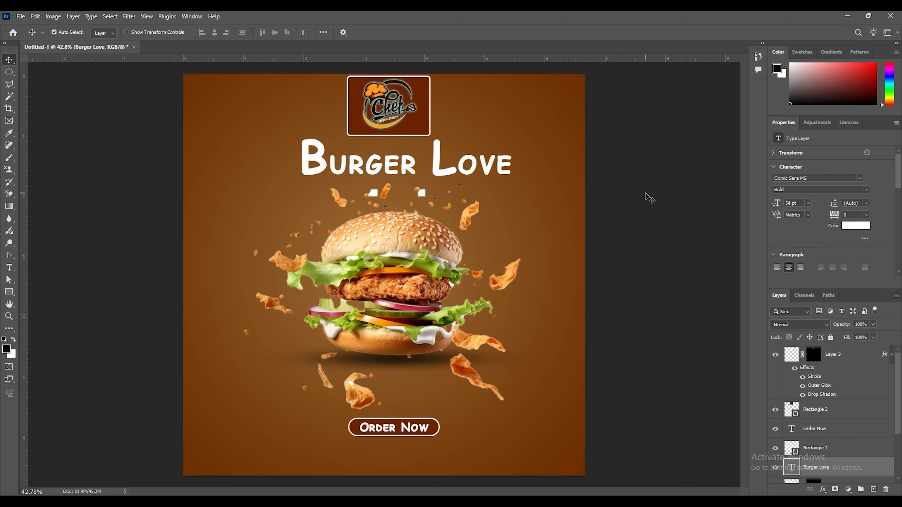
left_click(425, 131)
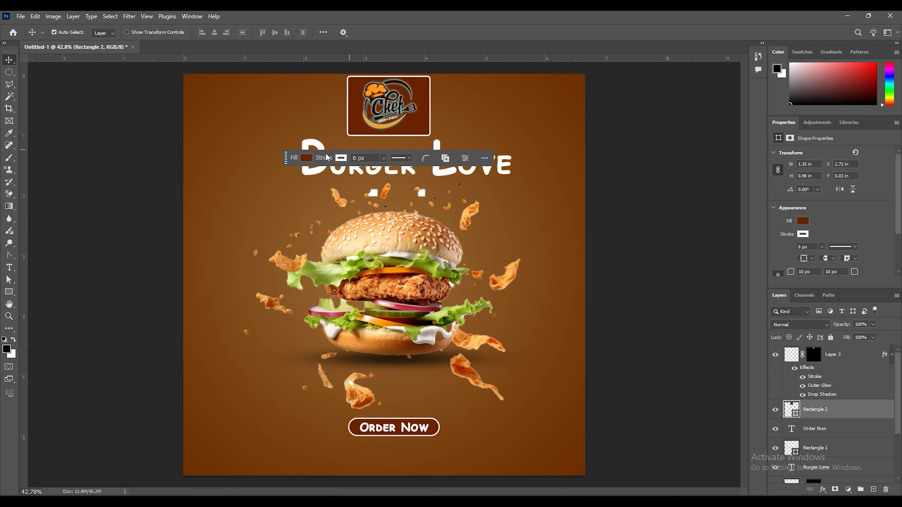
left_click_drag(323, 161, 264, 164)
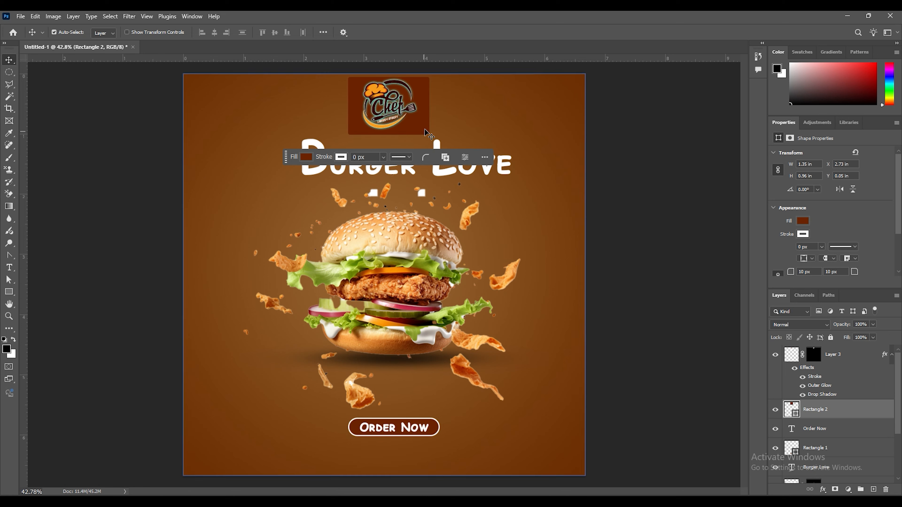
left_click(654, 190)
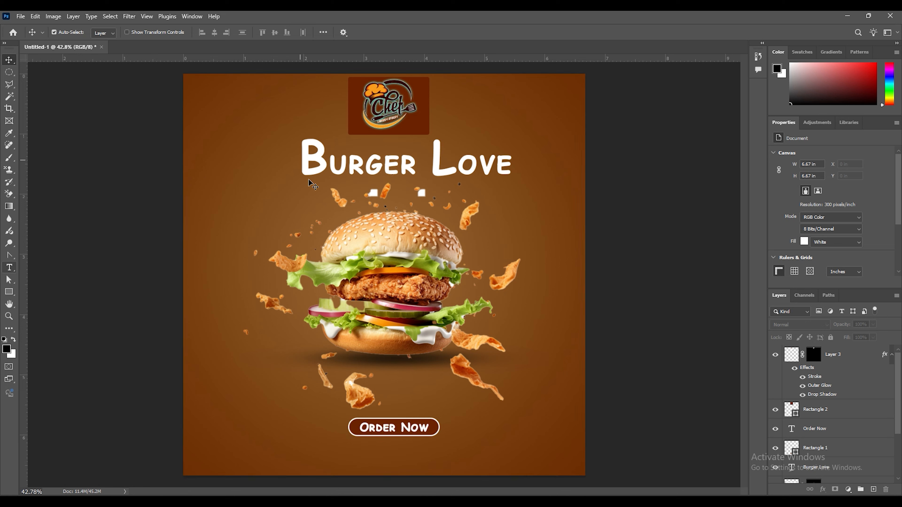
Draw a small triangle about 0.17 in wide near the poster's upper-left corner and rotate it to about -30.34°
left_click(8, 291)
left_click(39, 293)
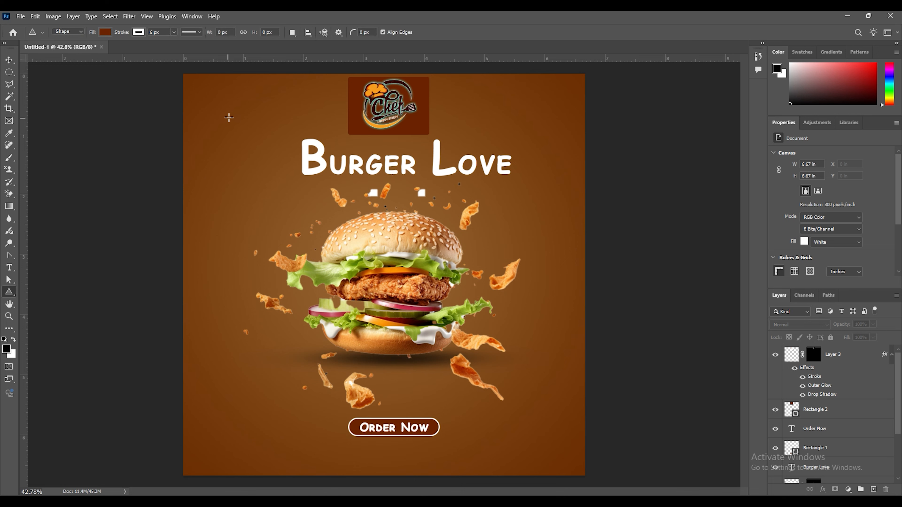
left_click_drag(222, 128, 231, 138)
key("v")
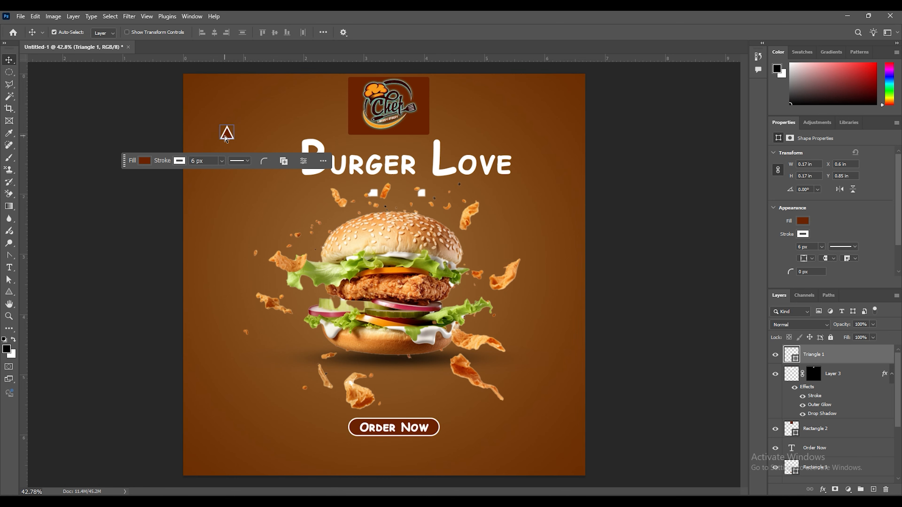
key("ctrl+t")
left_click_drag(238, 123, 231, 122)
key("Return")
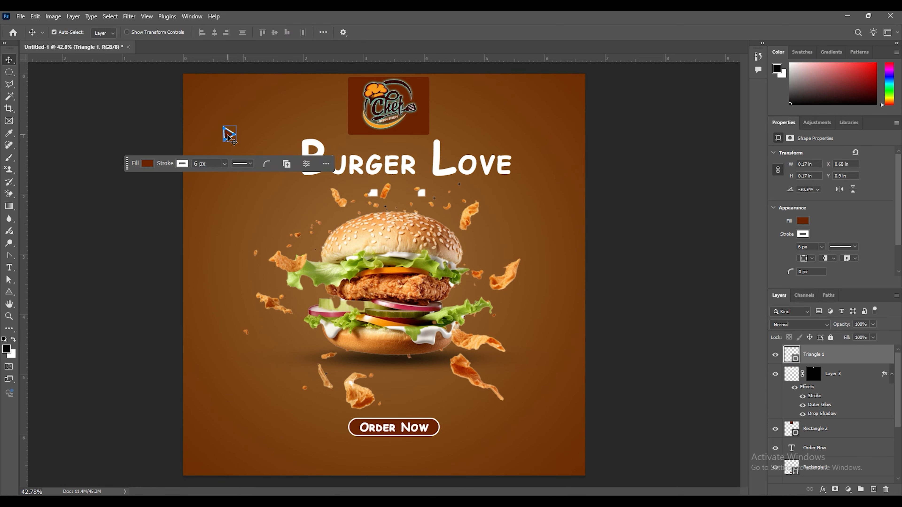
Duplicate the triangle lower down, beside the burger's upper left, scaling the copy to about 48.69% and rotating it by about 66.81°
mouse_move(229, 134)
left_mouse_down()
mouse_move(250, 211)
mouse_move(270, 190)
mouse_move(266, 204)
mouse_move(254, 205)
left_mouse_up()
key("ctrl+t")
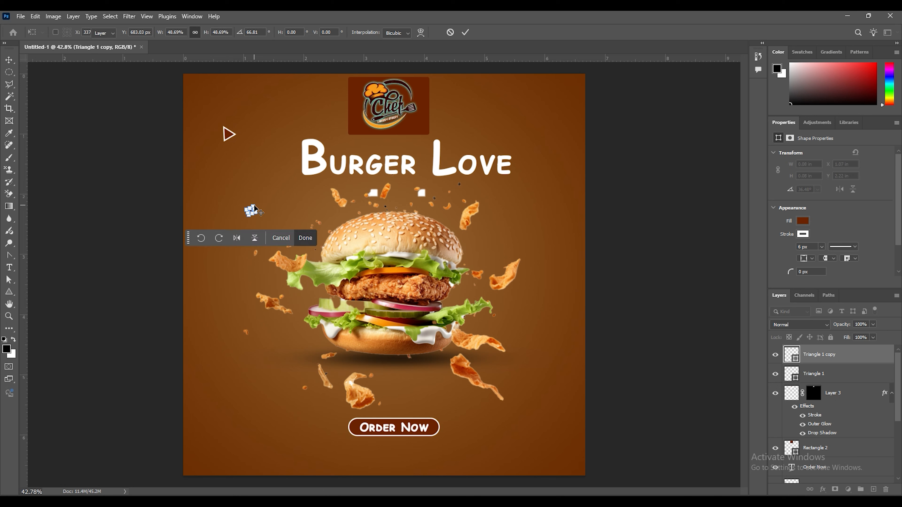
key("Return")
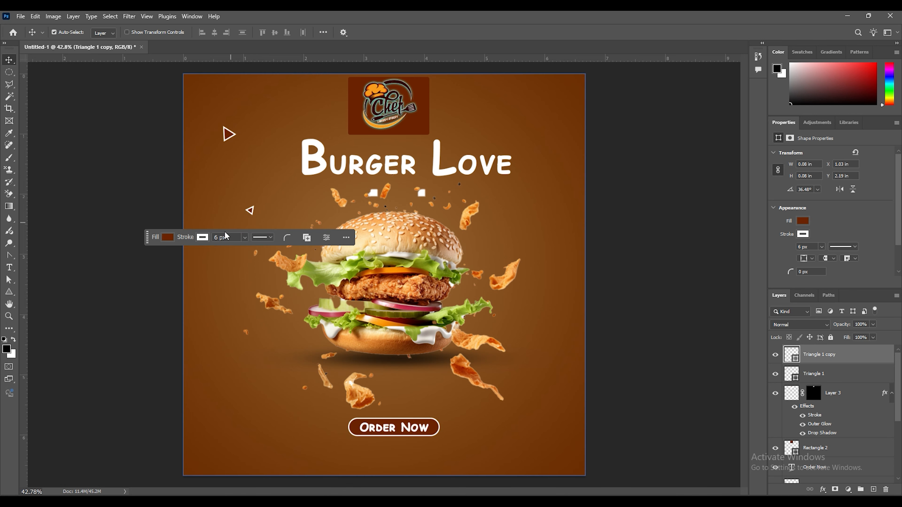
Set the smaller triangle's stroke to 2 px and reduce the stroke width of the larger triangle
left_click_drag(189, 238, 186, 239)
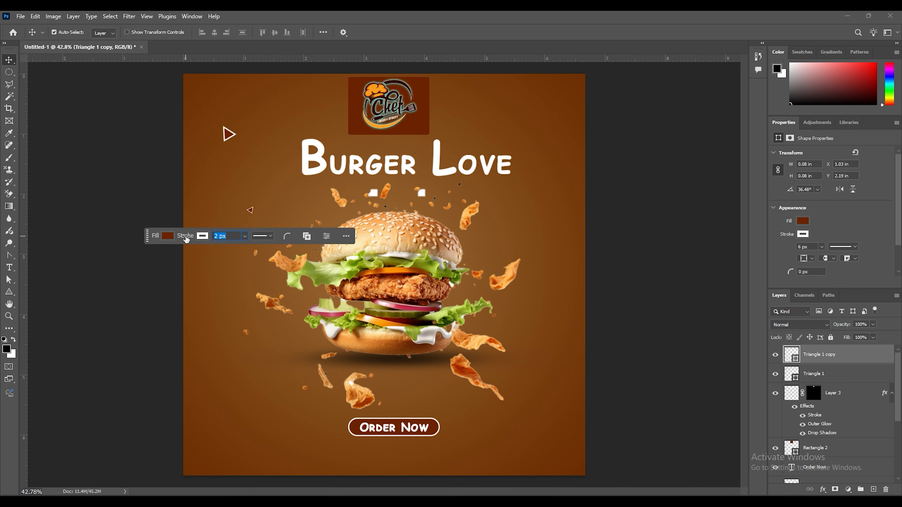
left_click(227, 134)
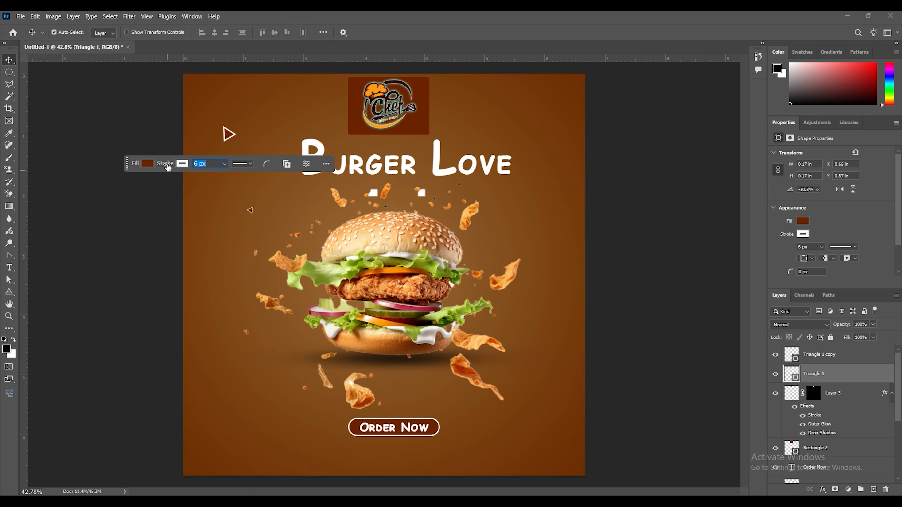
left_click_drag(168, 167, 166, 166)
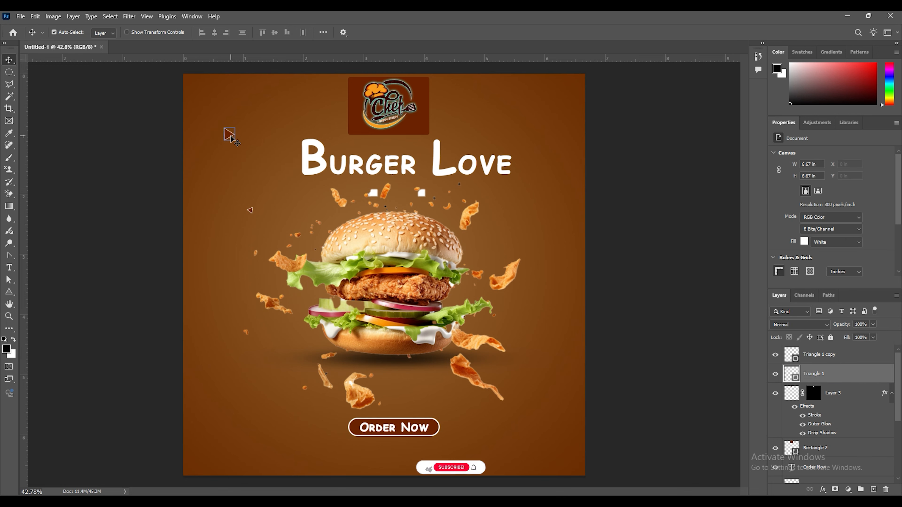
Duplicate the larger triangle to the burger's lower right and the smaller triangle to the poster's upper right
mouse_move(228, 135)
left_mouse_down()
mouse_move(521, 393)
mouse_move(540, 372)
mouse_move(529, 372)
left_mouse_up()
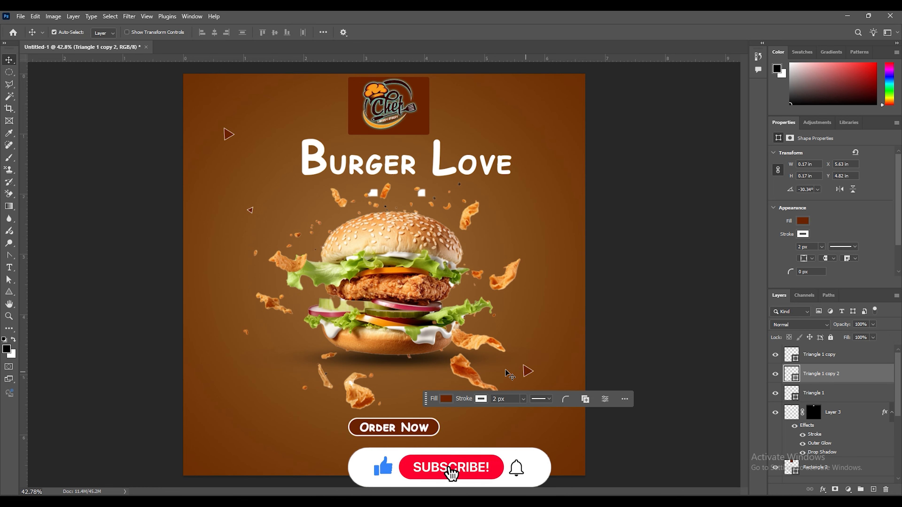
left_click(250, 211)
left_click_drag(251, 211, 528, 130)
Draw four small ellipses about 0.1 in wide around the burger: two on its right, one at mid-left and one at lower left
left_click(9, 291)
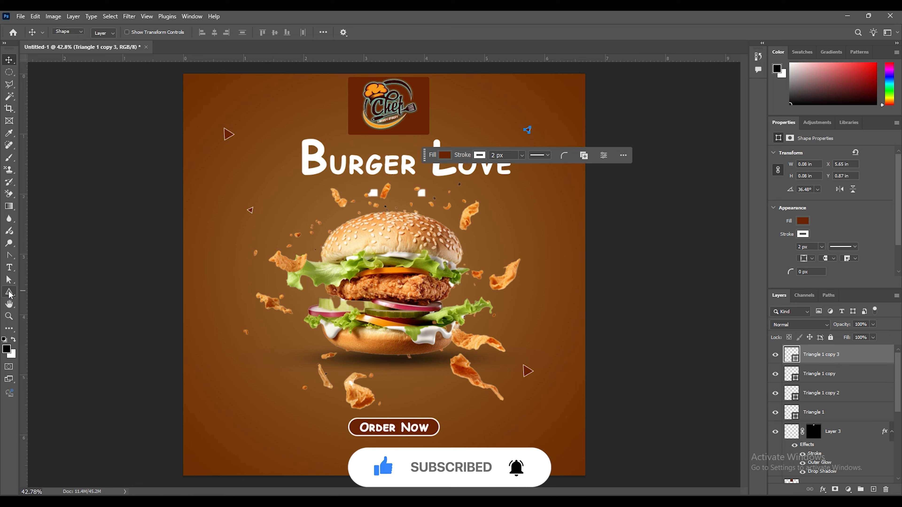
left_click(49, 301)
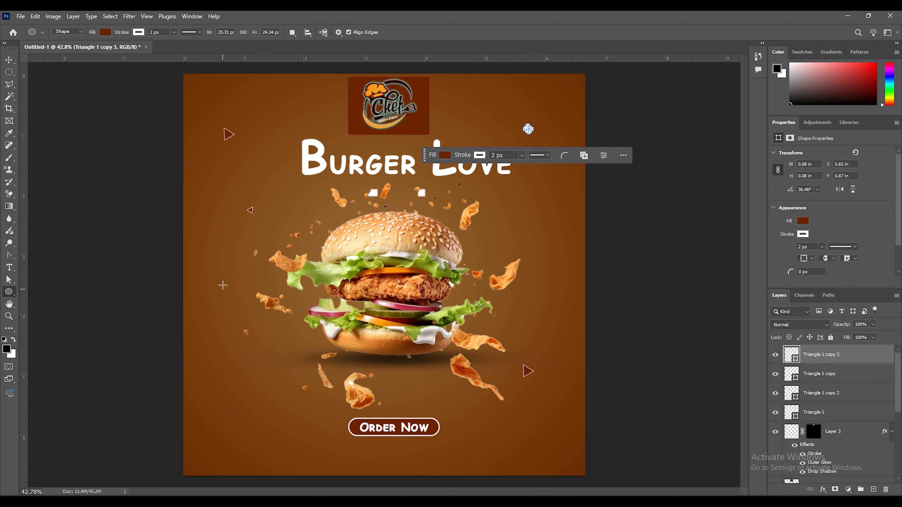
left_click_drag(222, 283, 231, 292)
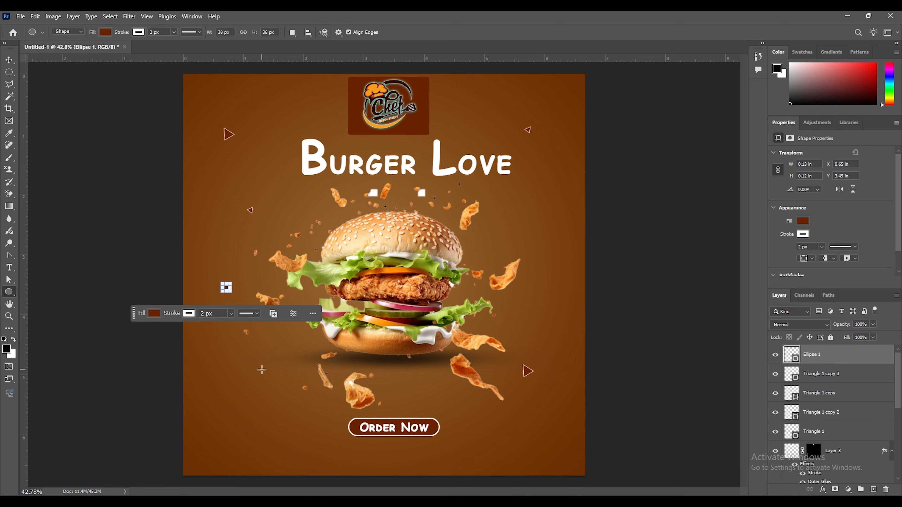
left_click_drag(540, 293, 546, 298)
left_click_drag(535, 190, 540, 195)
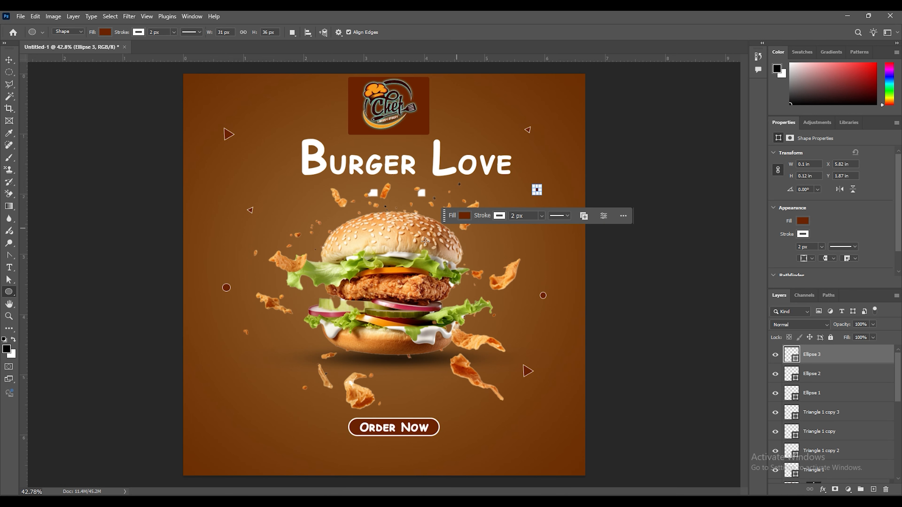
left_click_drag(224, 398, 235, 406)
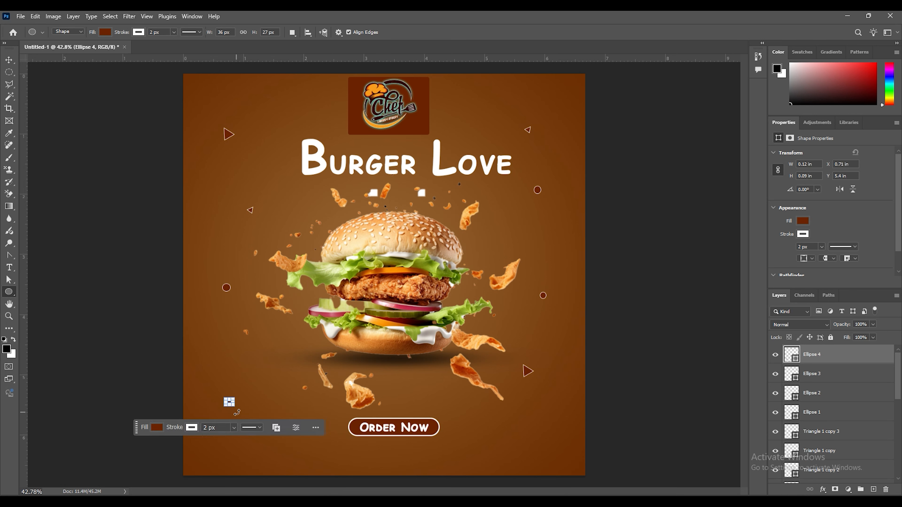
Select the decorative triangles and ellipses except the small triangle beside the burger's upper left, and convert them to one smart object
left_click(9, 60)
left_click(228, 136)
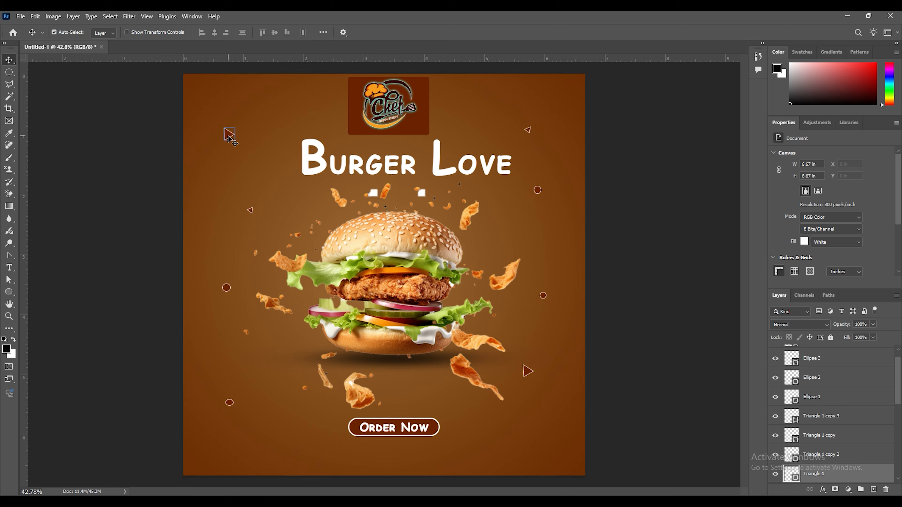
left_click(528, 131, "shift")
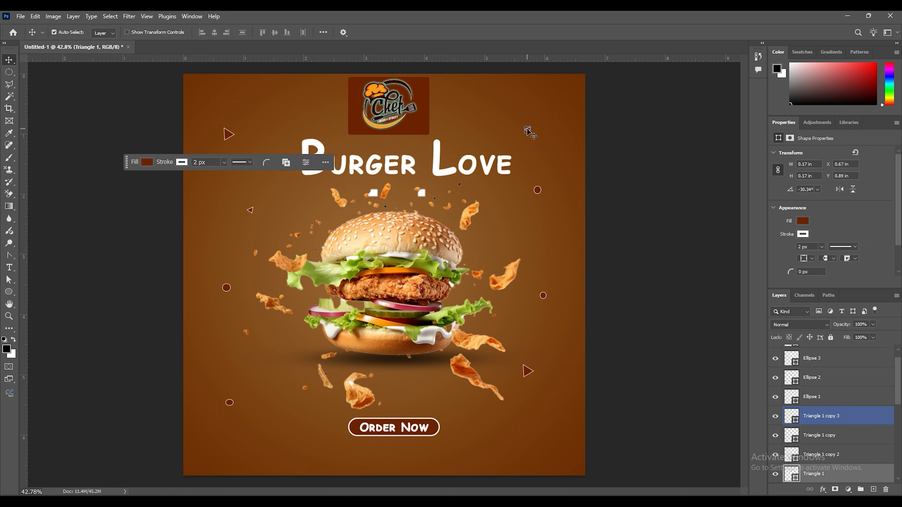
left_click(537, 191, "shift")
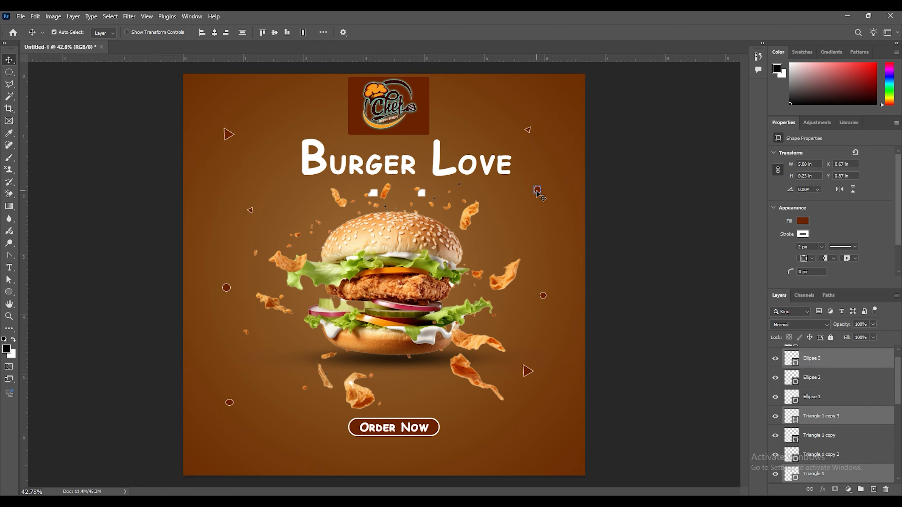
left_click(544, 296, "shift")
left_click(531, 370, "shift")
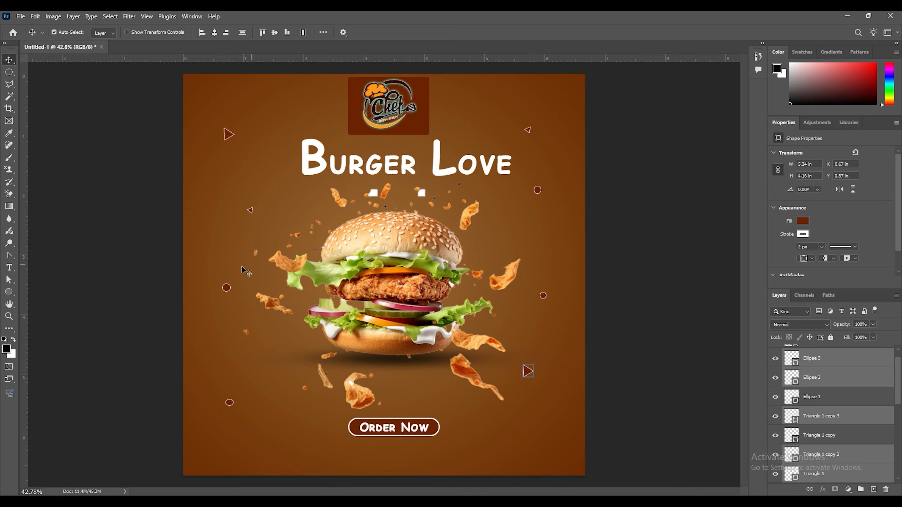
left_click(227, 288, "shift")
left_click(229, 403, "shift")
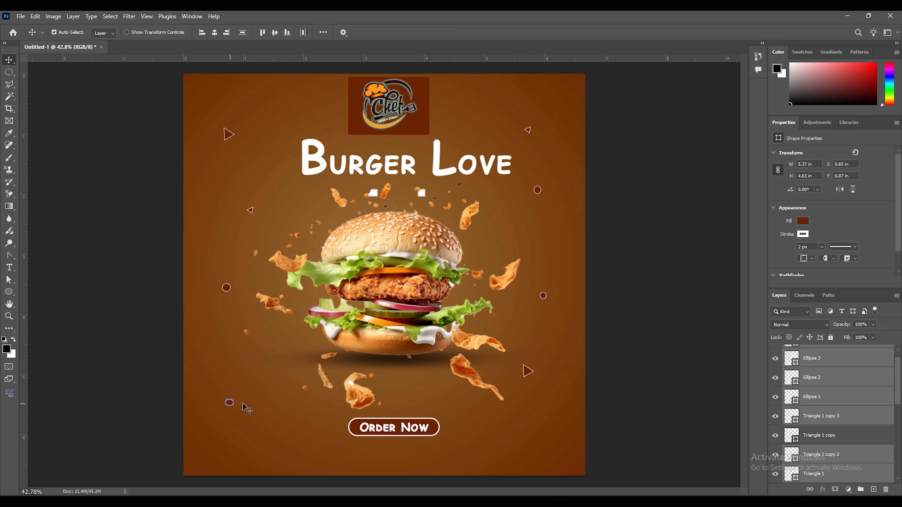
right_click(803, 396)
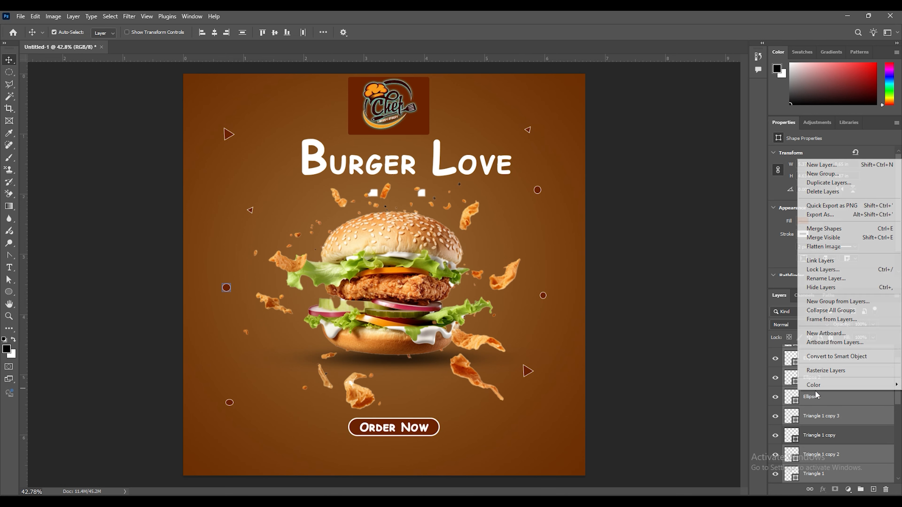
left_click(820, 358)
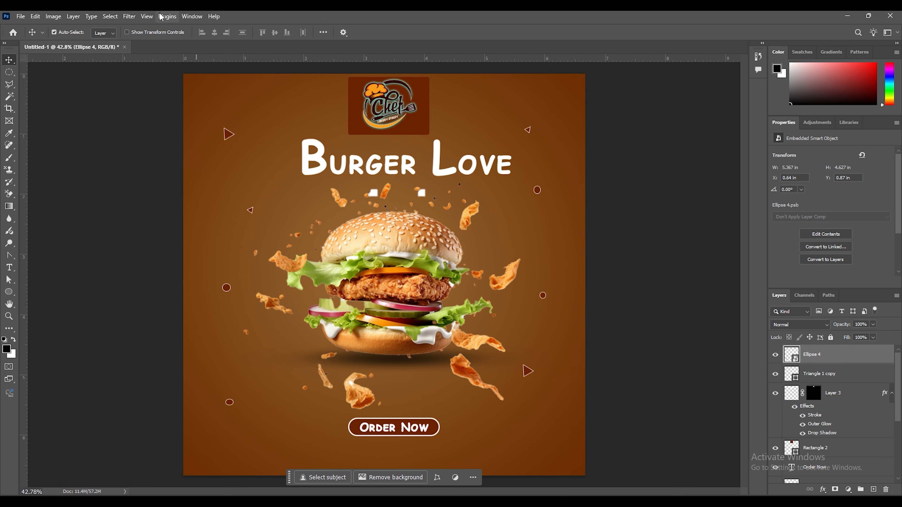
Apply a Gaussian Blur with a radius of about 4.8 pixels to the decorative shapes' smart object
left_click(129, 16)
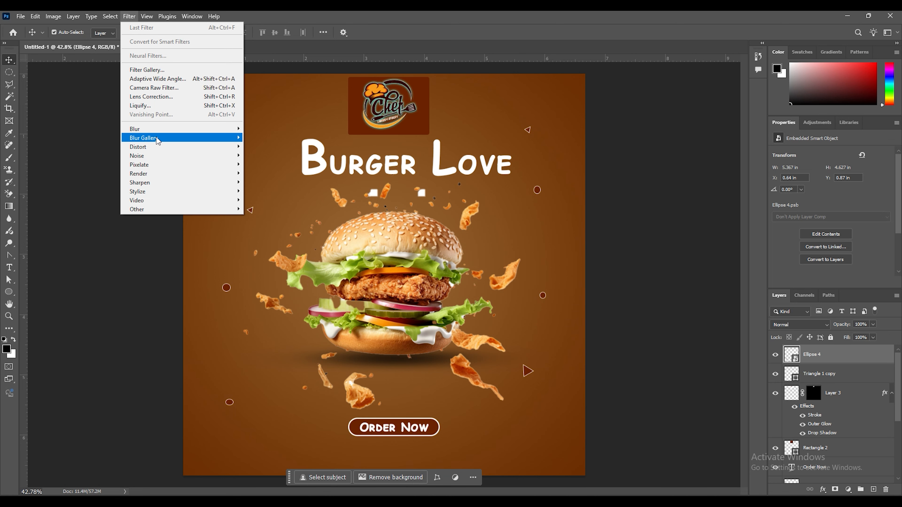
mouse_move(160, 129)
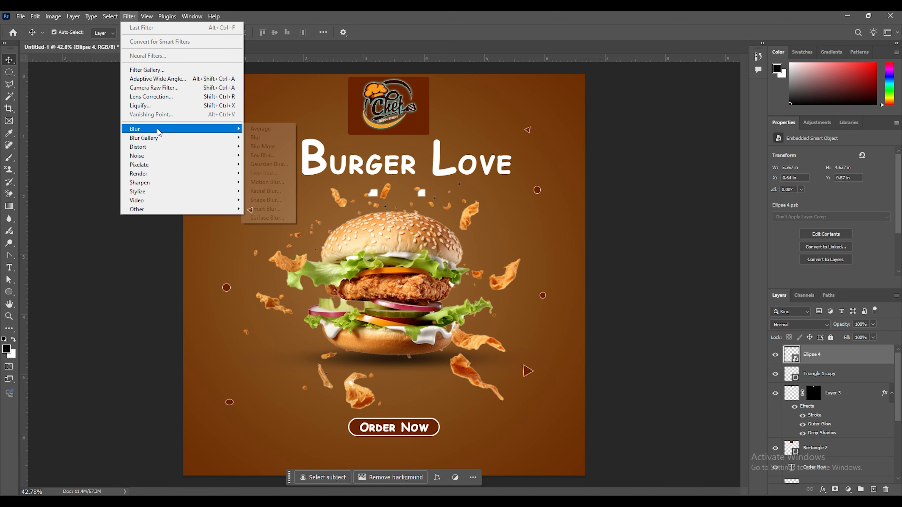
left_click(270, 164)
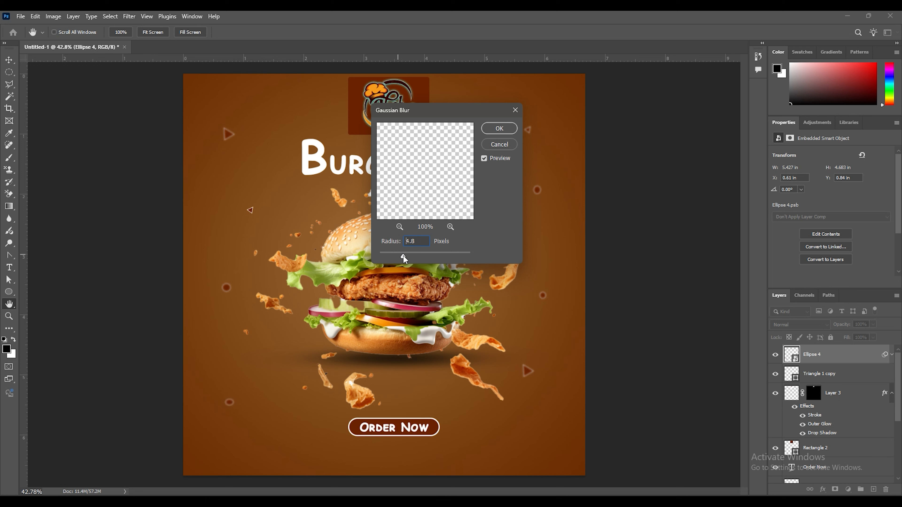
left_click(500, 128)
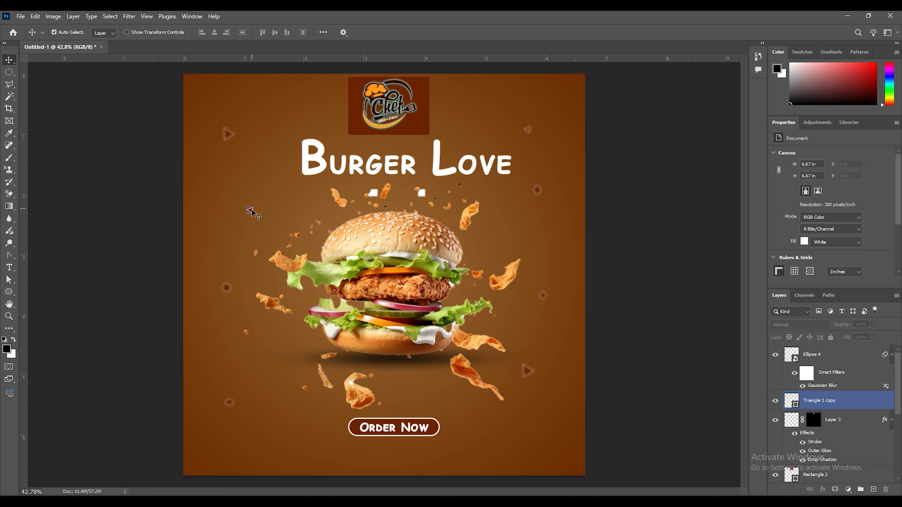
Paste the remaining small triangle into the blurred smart object's contents and place two copies of it in the left half
left_click_drag(817, 401, 796, 356)
left_click(795, 356)
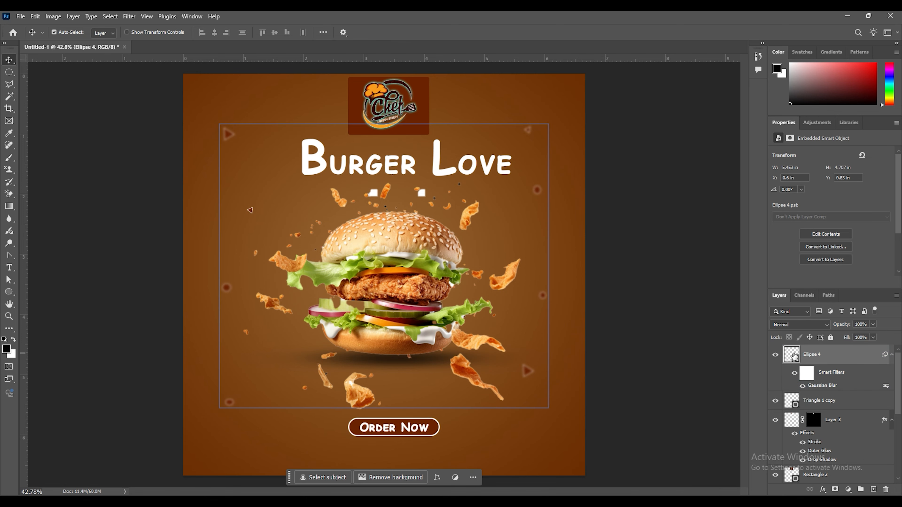
double_click(794, 356)
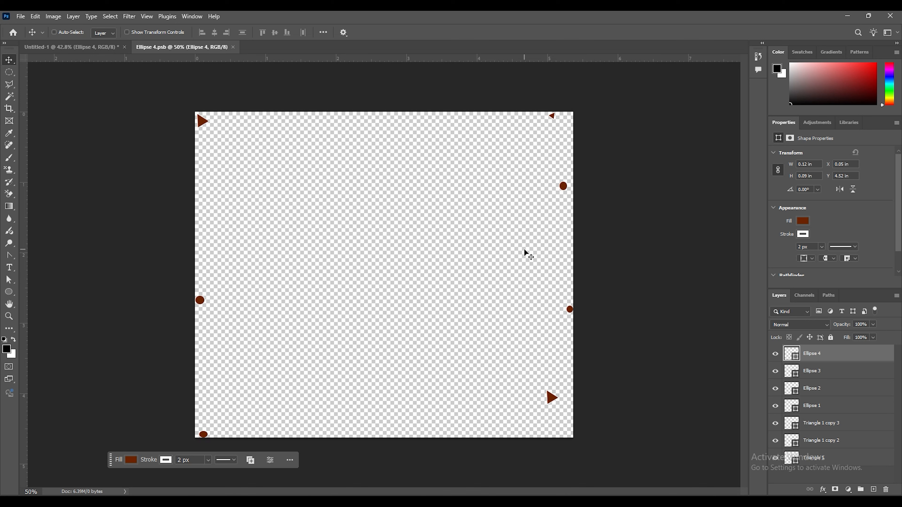
key("ctrl+v")
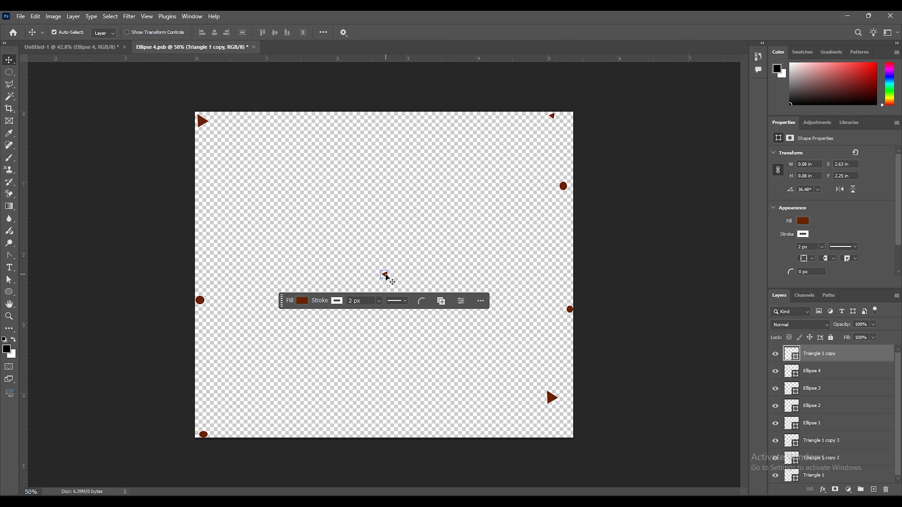
left_click_drag(387, 275, 292, 369)
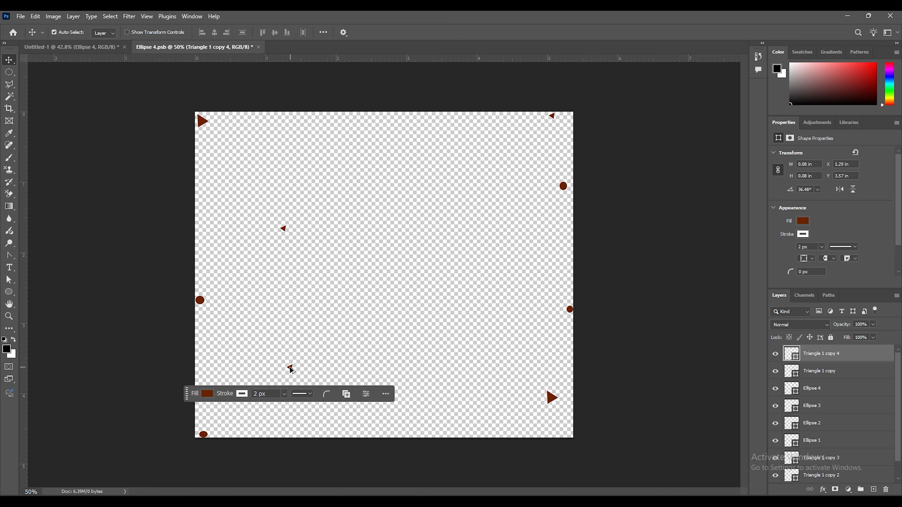
Inside the smart object, duplicate the mid-left circle to the upper centre, the lower-right triangle toward the centre, and the bottom ellipse to the lower centre-right
left_click_drag(199, 305, 388, 140)
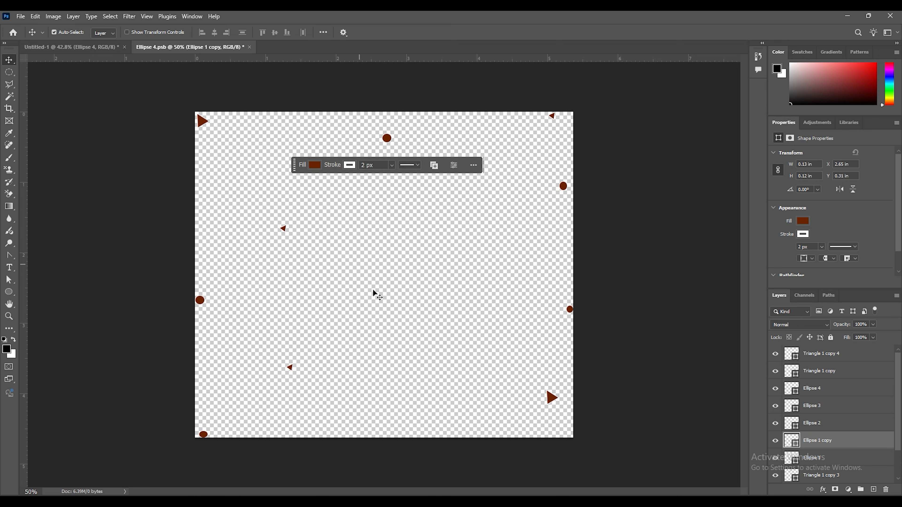
left_click_drag(546, 400, 479, 311)
left_click(203, 435)
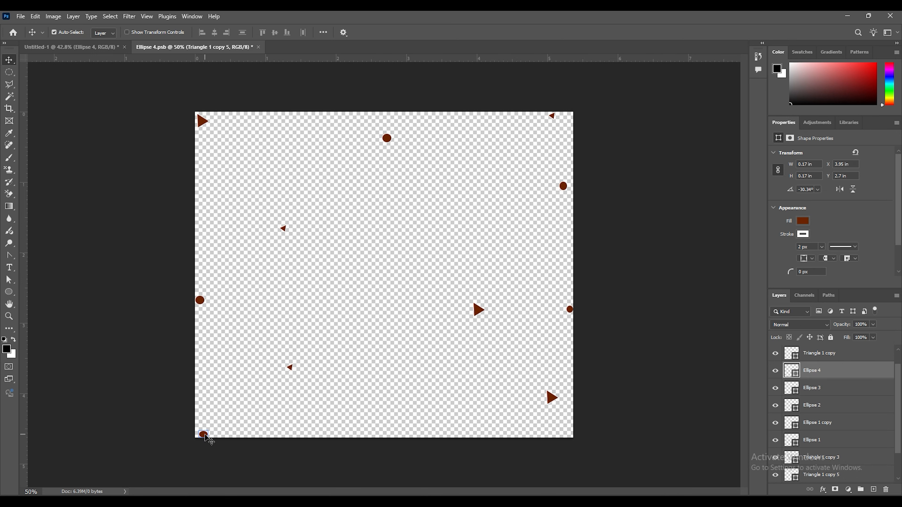
left_click_drag(204, 436, 442, 403)
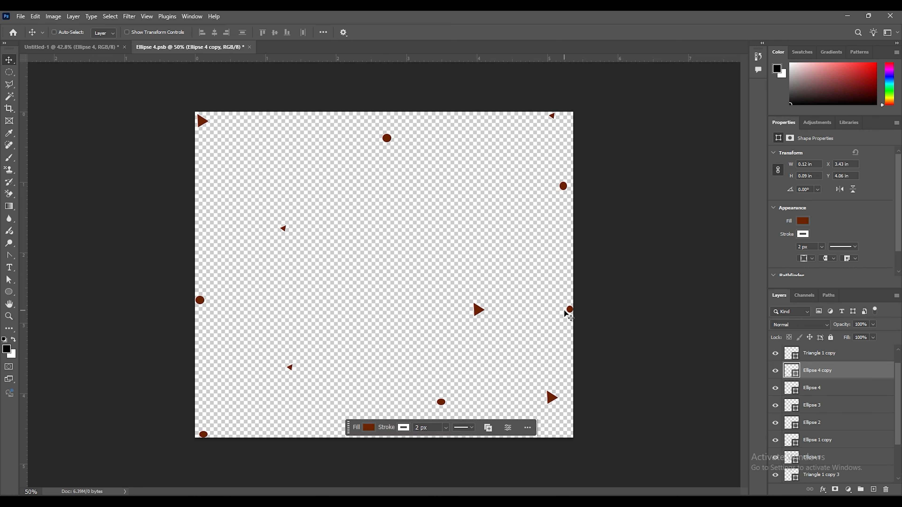
Save the smart object's contents, return to the poster document and deselect the layer
key("ctrl+s")
left_click(85, 46)
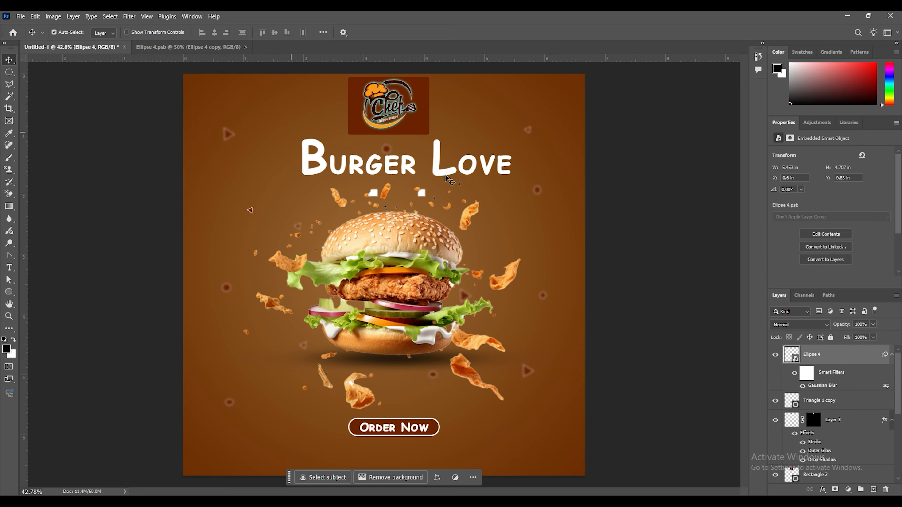
left_click(685, 217)
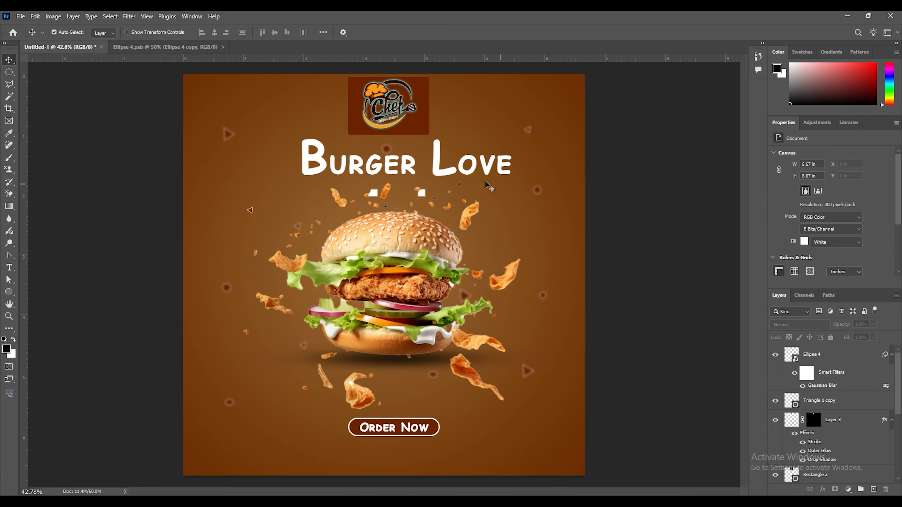
Delete the unblurred small triangle beside the burger's upper left and clear the layer selection
left_click(249, 211)
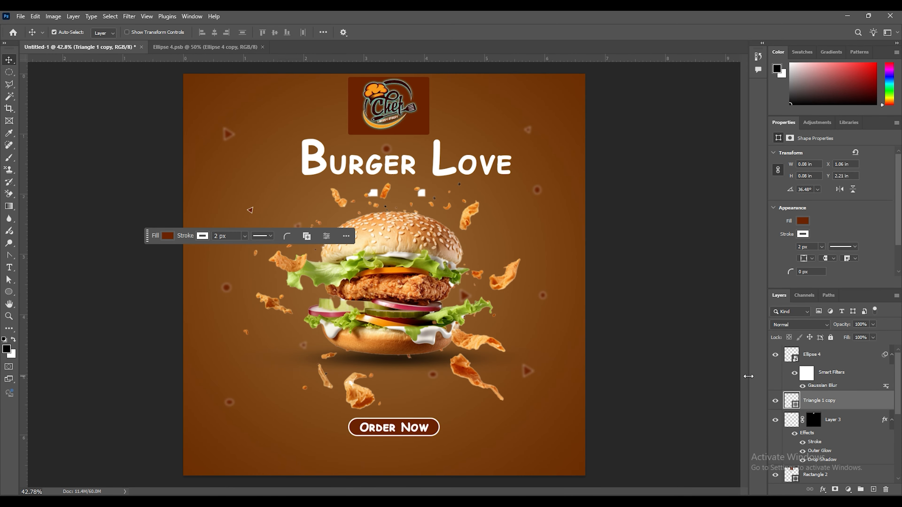
left_click(243, 219)
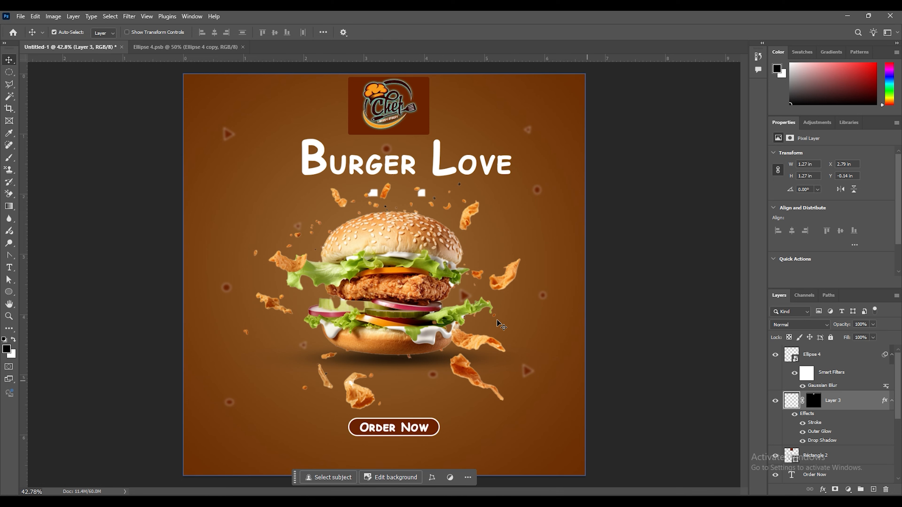
left_click(647, 212)
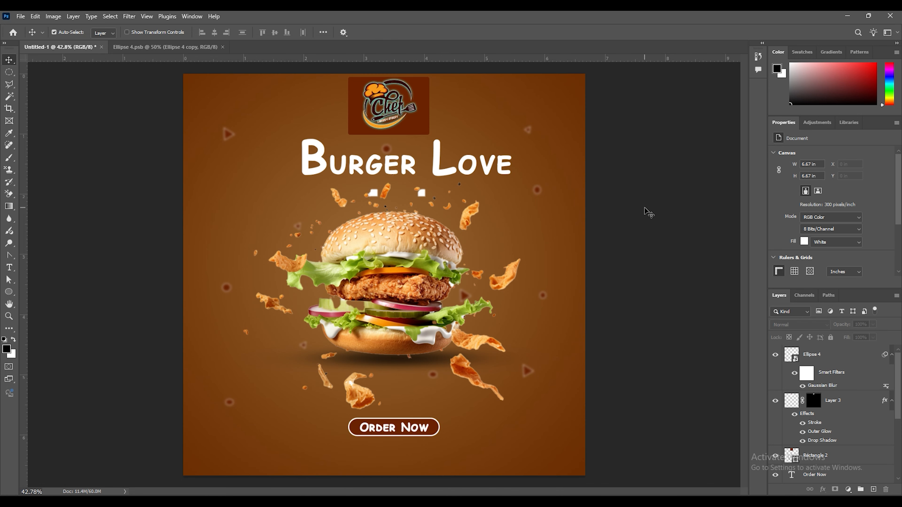
Draw an unfilled ellipse about 3.02 by 3.16 in with a 2 px white stroke, overlapping the poster's upper-left corner
left_click(8, 292)
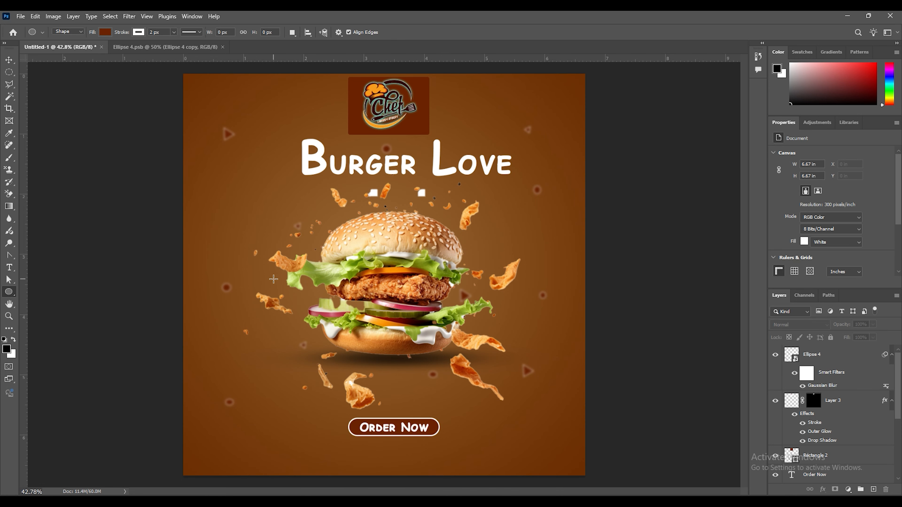
scroll(267, 269, "down", 3)
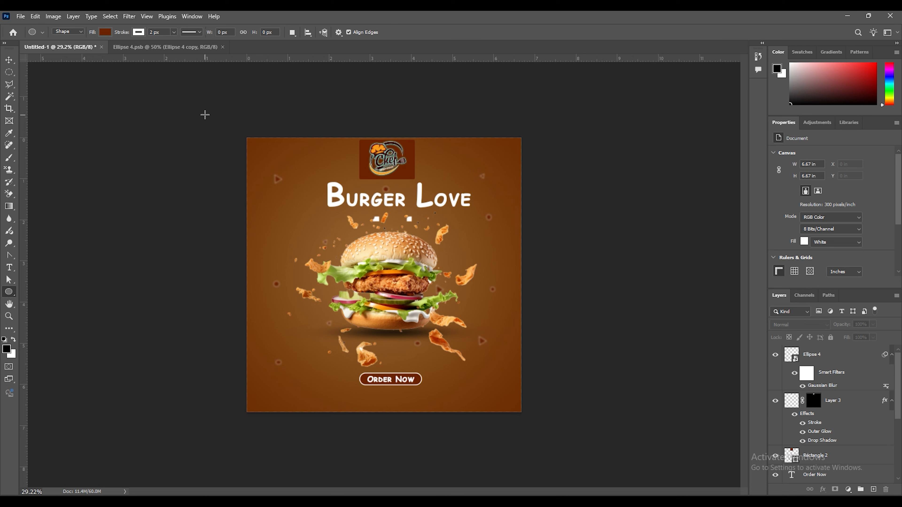
left_click(102, 33)
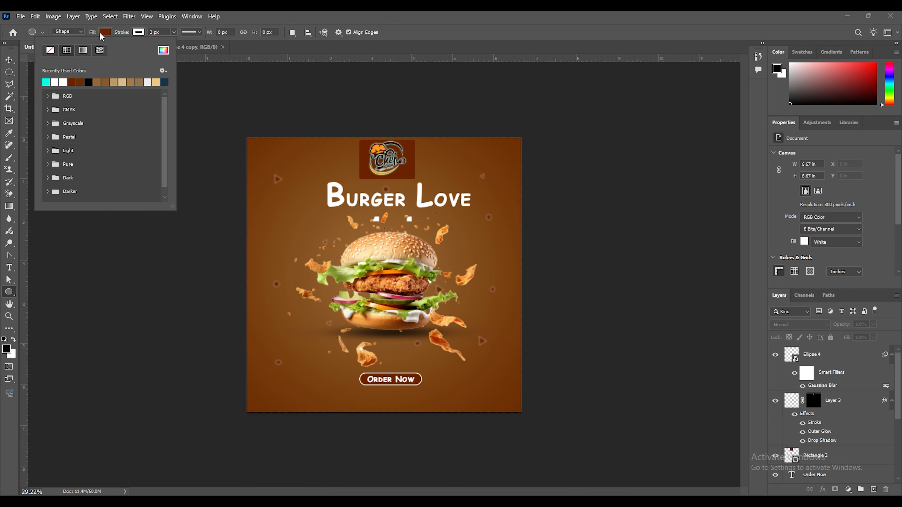
left_click(46, 50)
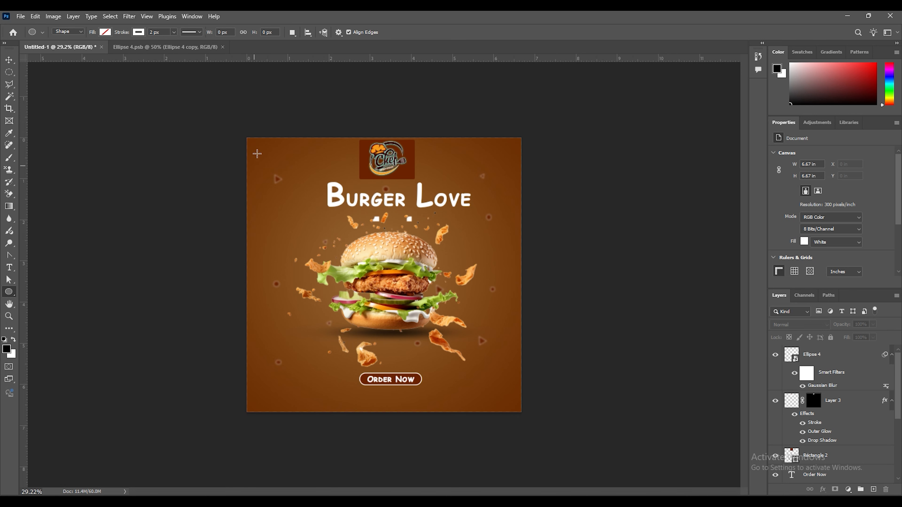
left_click_drag(203, 102, 327, 233)
key("v")
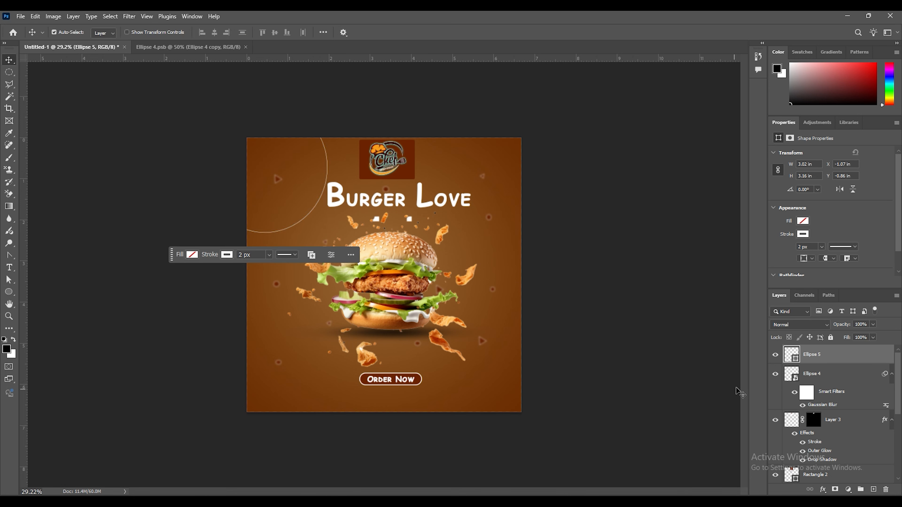
Duplicate the upper-left circle outline and scale the copy proportionally to about 96%, keeping its top-left corner fixed
left_click(775, 355)
left_click(775, 355)
key("ctrl+j")
key("ctrl+t")
left_click_drag(327, 233, 322, 230)
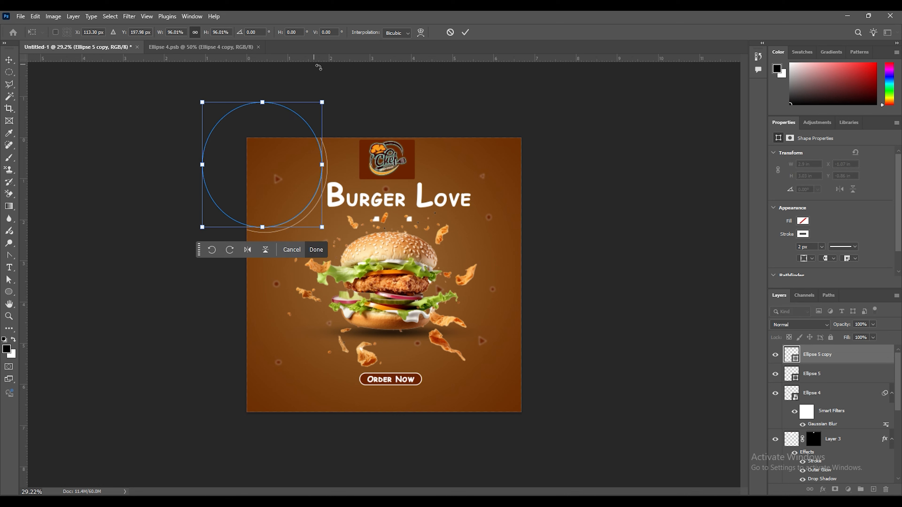
left_click(316, 249)
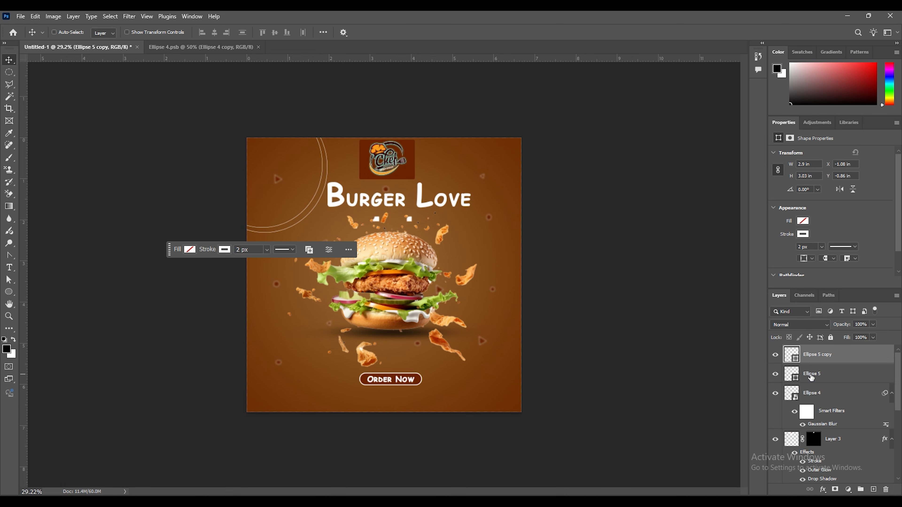
Duplicate both corner circle outlines and scale the copies together to about 92% to add two inner rings
key("ctrl+j")
key("ctrl+t")
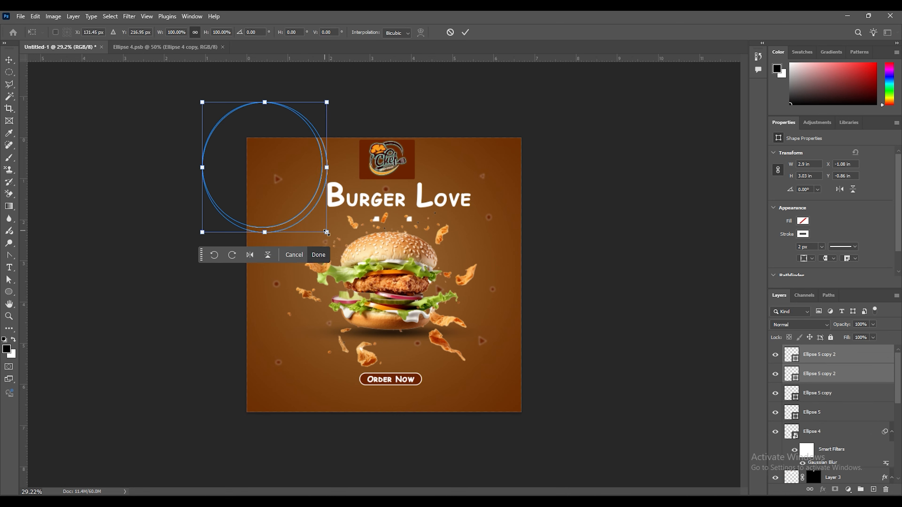
left_click_drag(328, 236, 314, 230)
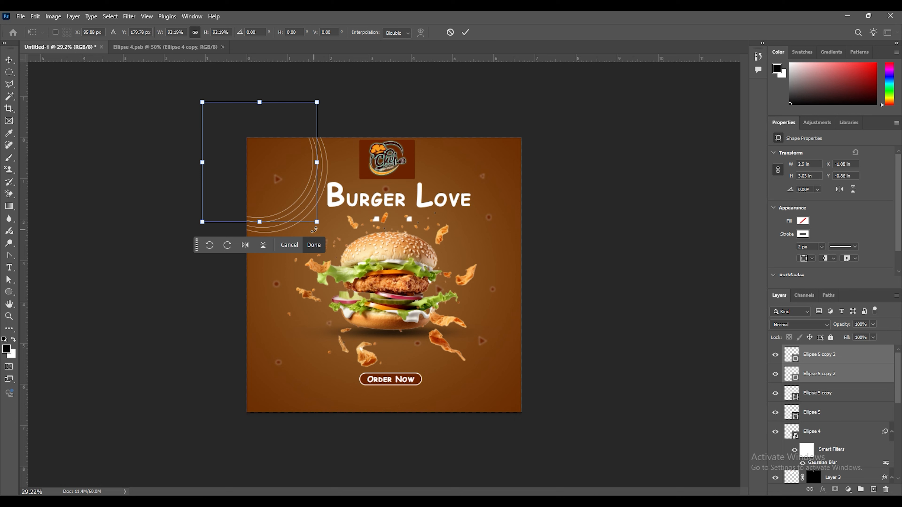
left_click(314, 245)
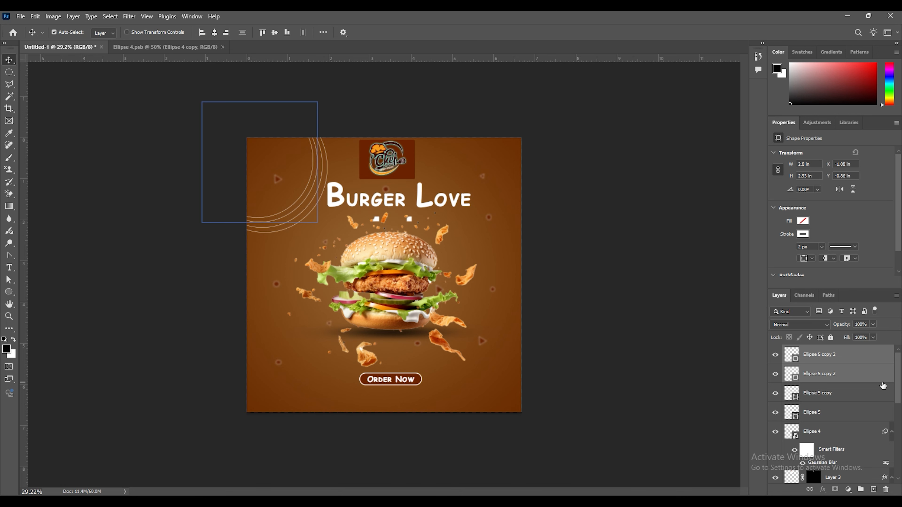
Select all four circle outlines, duplicate them and scale the copies to about 84% toward the upper-left corner
left_click(816, 413)
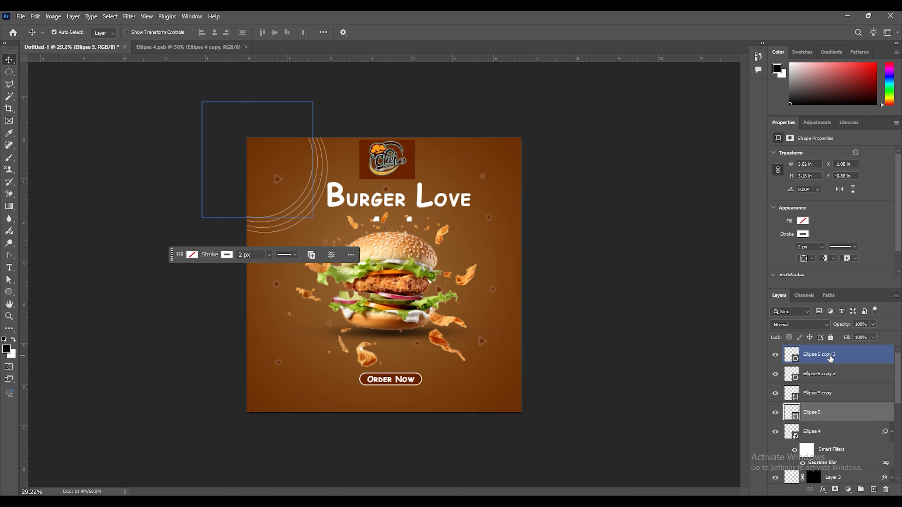
left_click(817, 354, "shift")
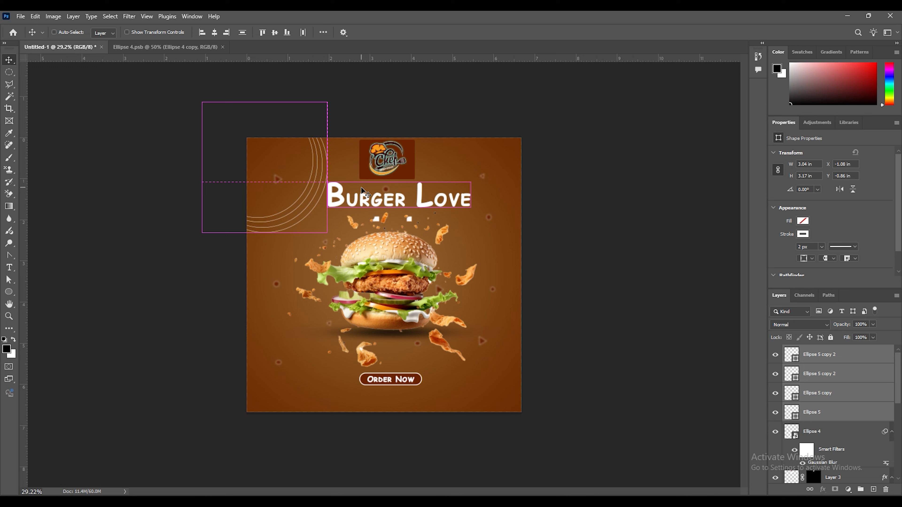
key("ctrl+alt+t")
left_click_drag(324, 229, 302, 212)
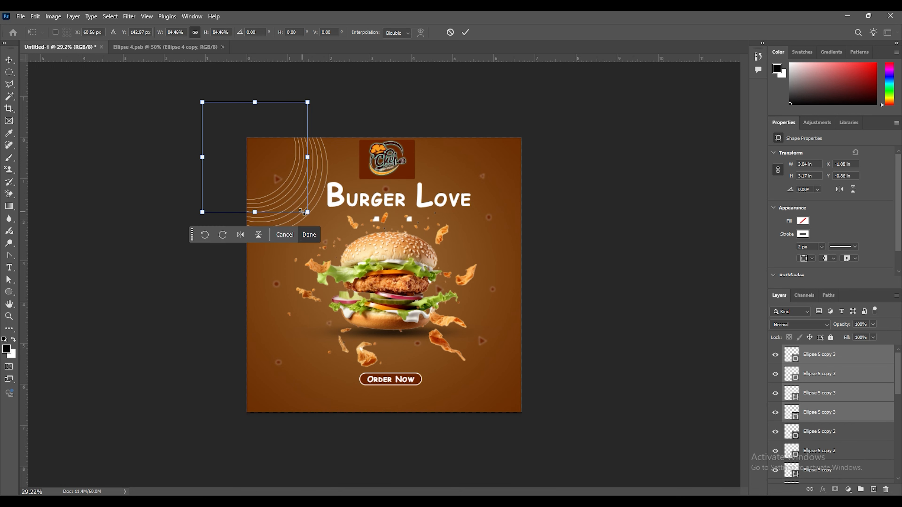
key("Return")
Select all eight circle outlines, duplicate them and scale the copies to about 71% to fill the corner with rings
scroll(837, 470, "down", 1)
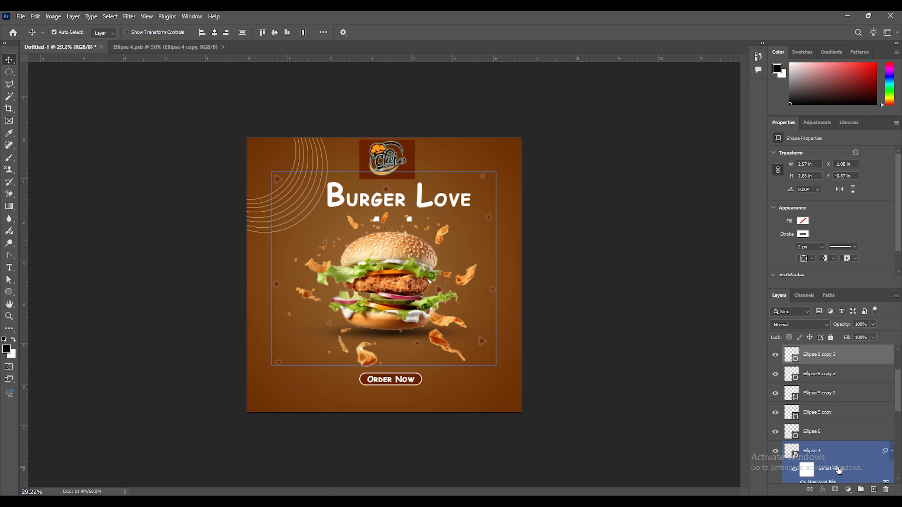
left_click(834, 433)
scroll(835, 433, "up", 1)
left_click(833, 357, "shift")
key("ctrl+j")
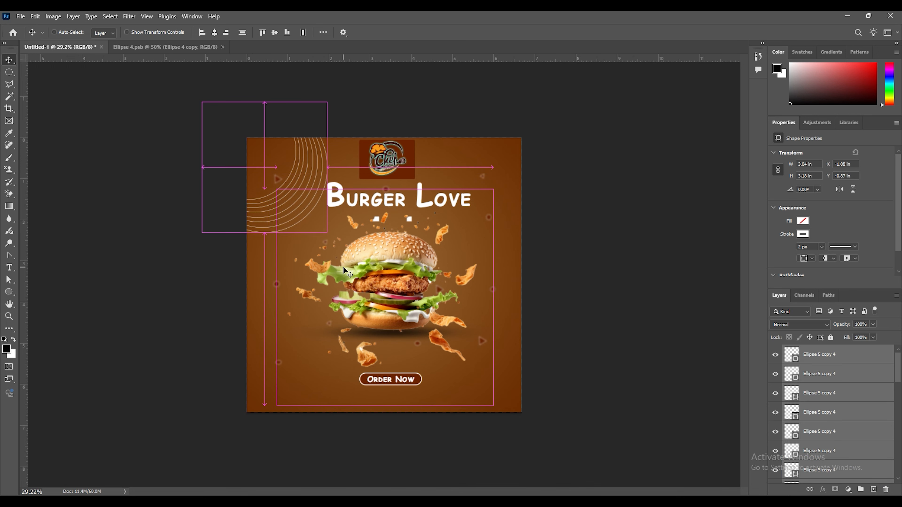
key("ctrl+t")
left_click_drag(327, 233, 291, 194)
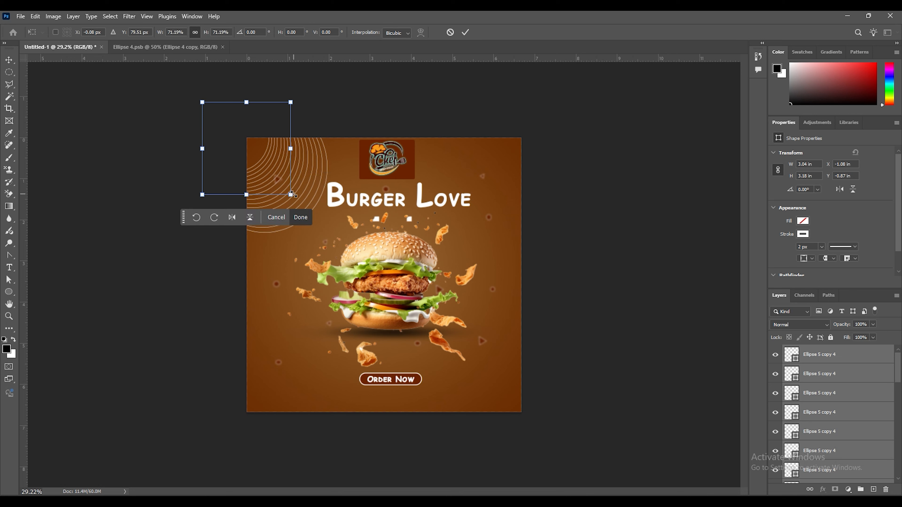
left_click(300, 217)
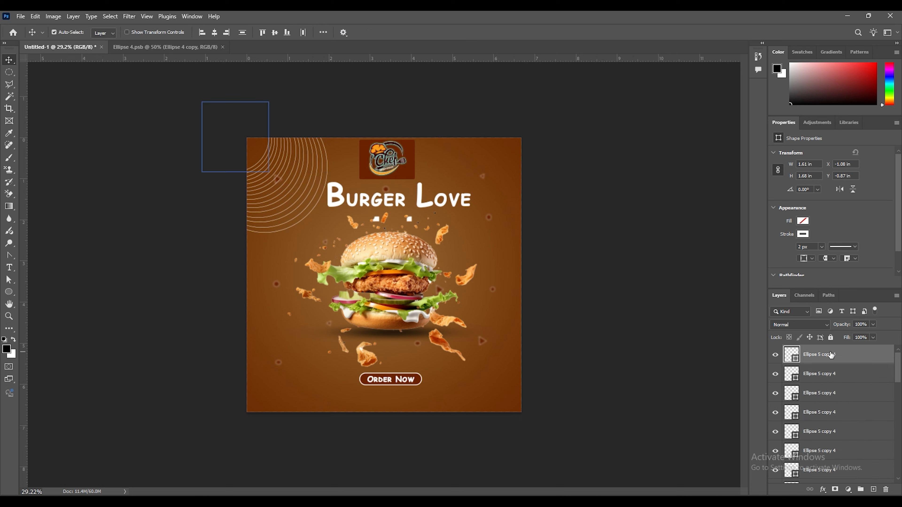
Select all the circle outline layers, from the topmost copy down to the original, and convert them to one smart object
left_click(830, 356)
scroll(831, 360, "down", 3)
left_click(830, 393, "shift")
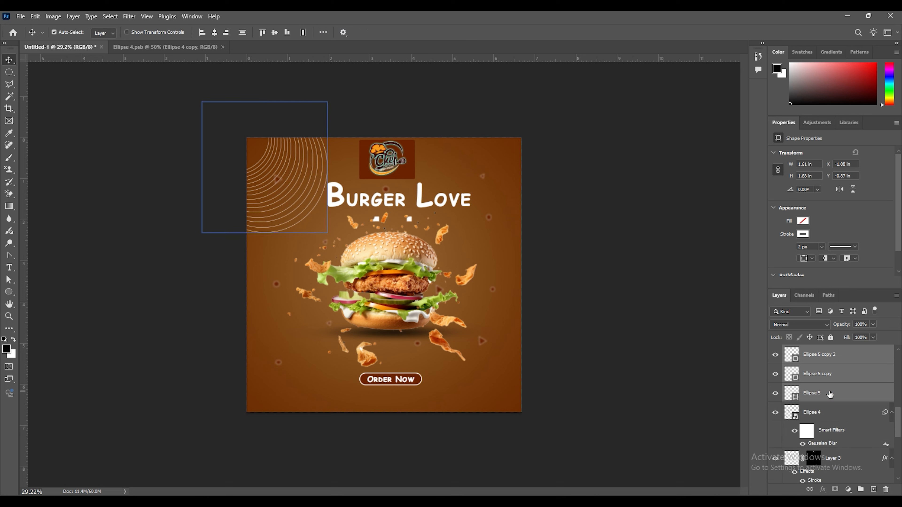
right_click(817, 392)
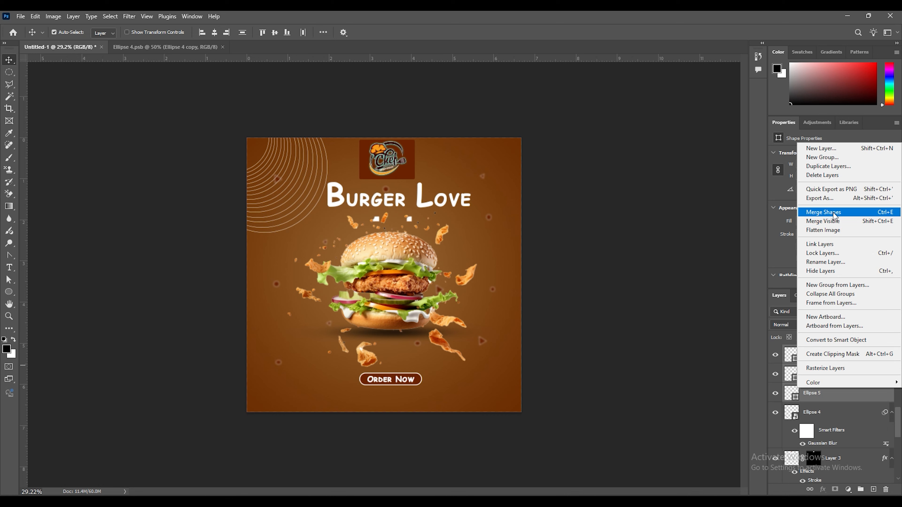
left_click(854, 341)
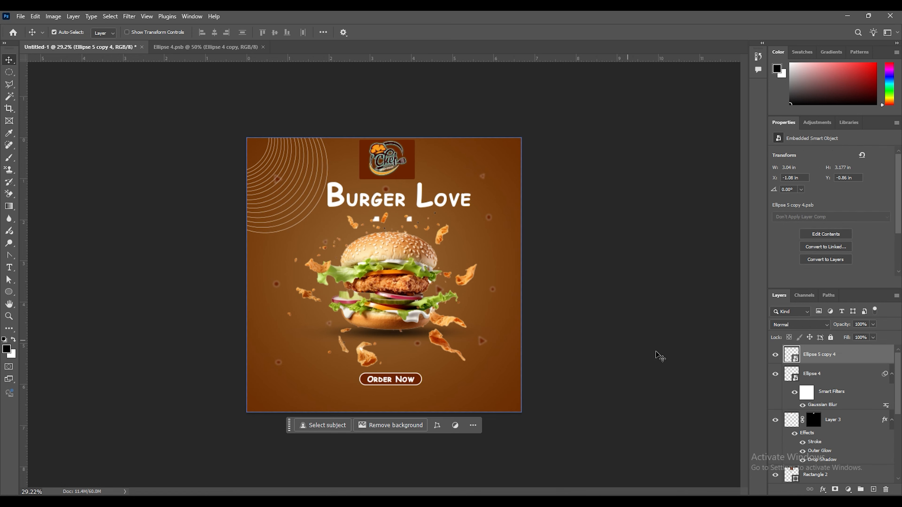
Apply a Gaussian Blur to the corner rings smart object, softening the white lines
left_click(110, 16)
mouse_move(140, 16)
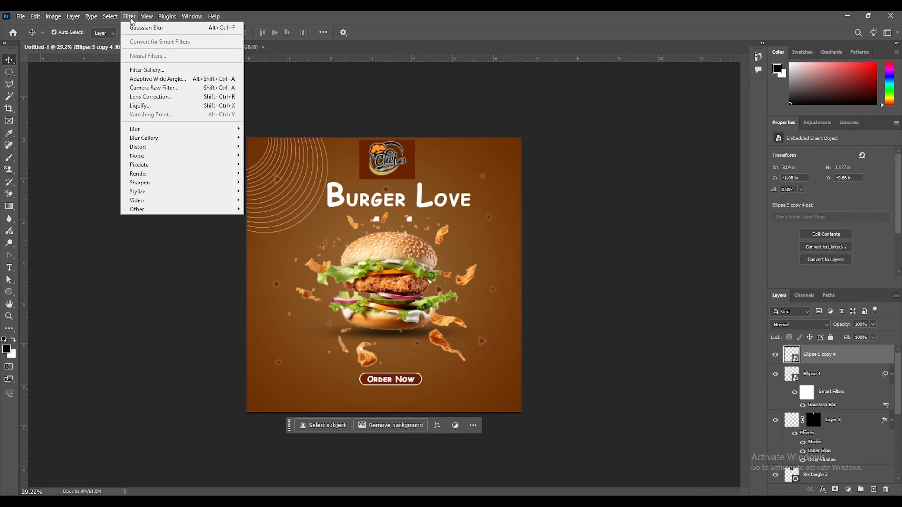
mouse_move(166, 132)
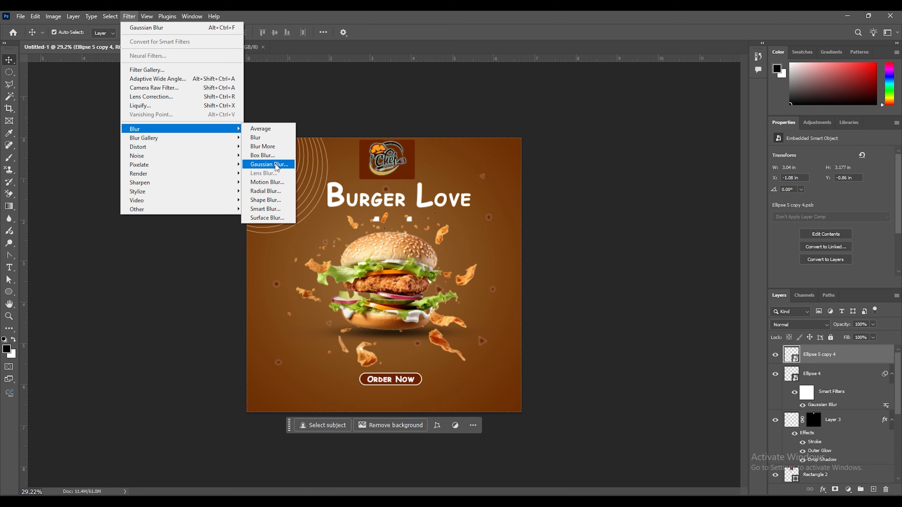
left_click(269, 164)
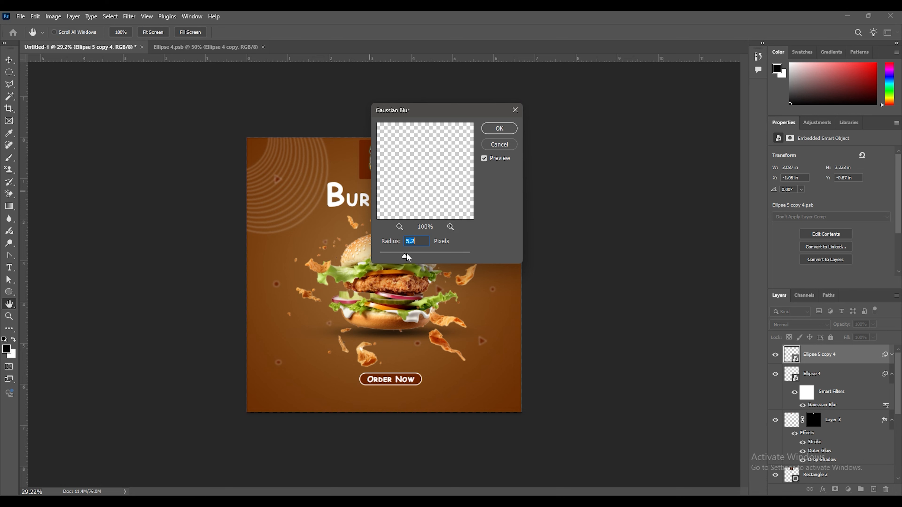
left_click_drag(411, 256, 412, 256)
left_click(495, 128)
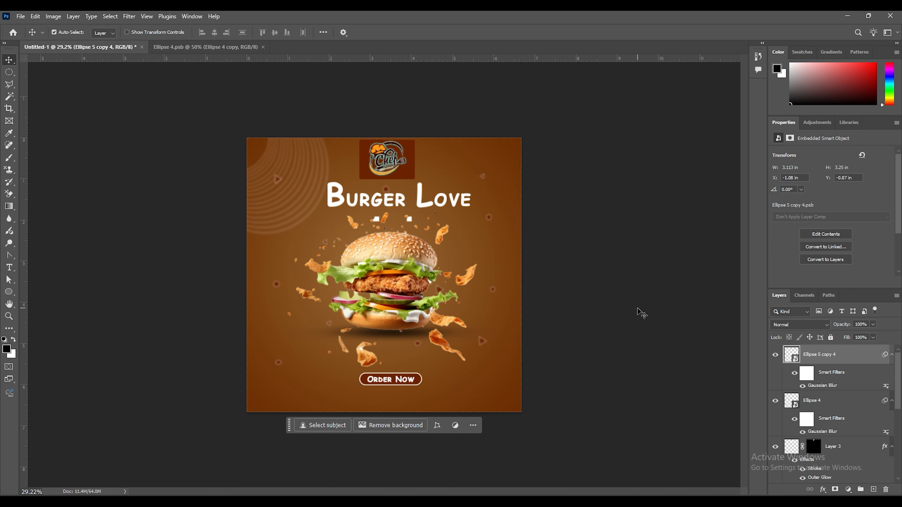
Move the rings smart object below the blurred decorative shapes layer and set its opacity to 50%
left_click_drag(828, 355, 831, 360)
left_click_drag(832, 418, 834, 435)
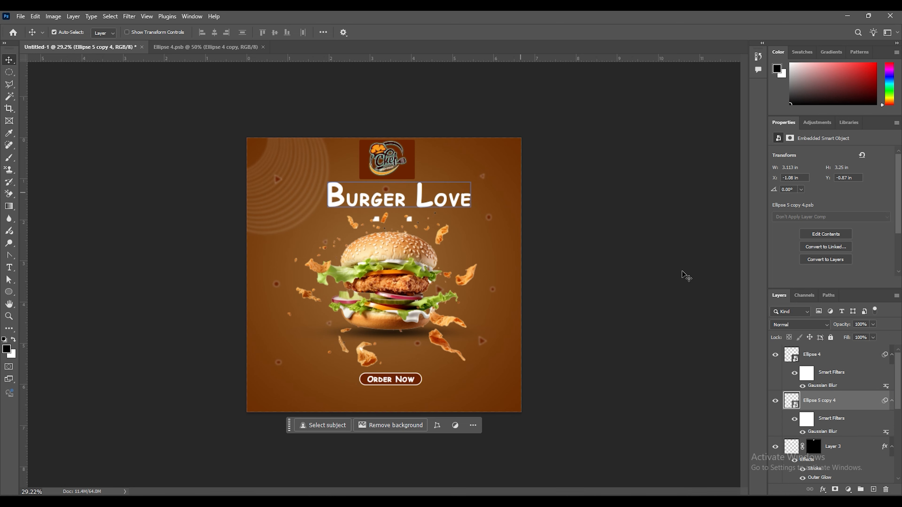
left_click_drag(842, 328, 821, 328)
key("ctrl")
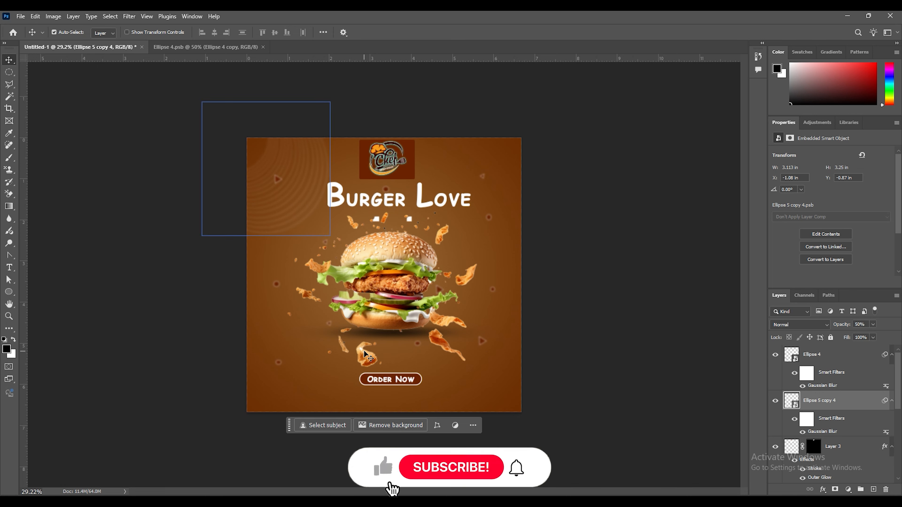
Duplicate the rings smart object into the poster's lower-right corner, flip the copy horizontally and vertically, and deselect it
key("ctrl+alt+t")
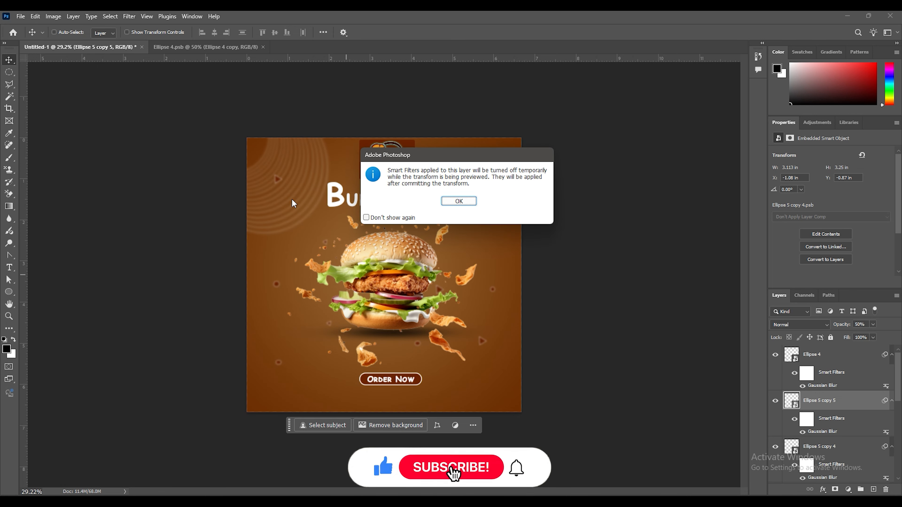
left_click(459, 200)
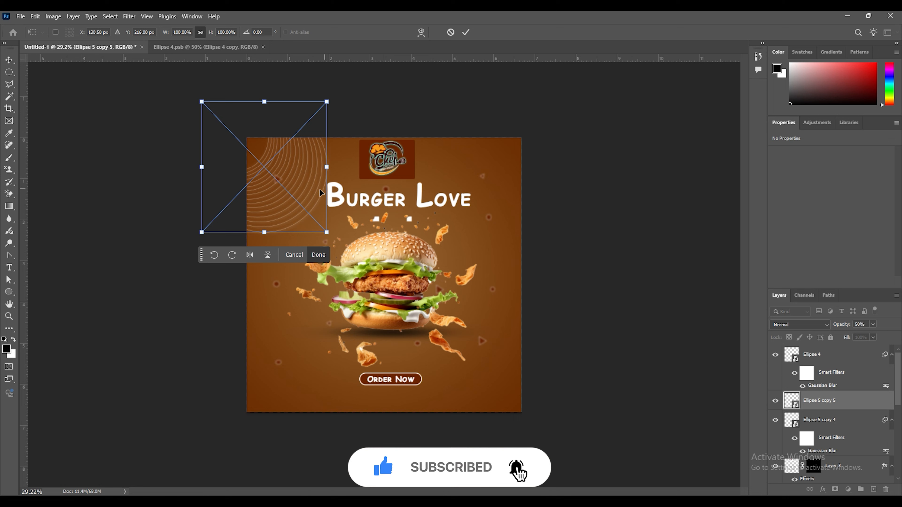
left_click_drag(319, 190, 568, 444)
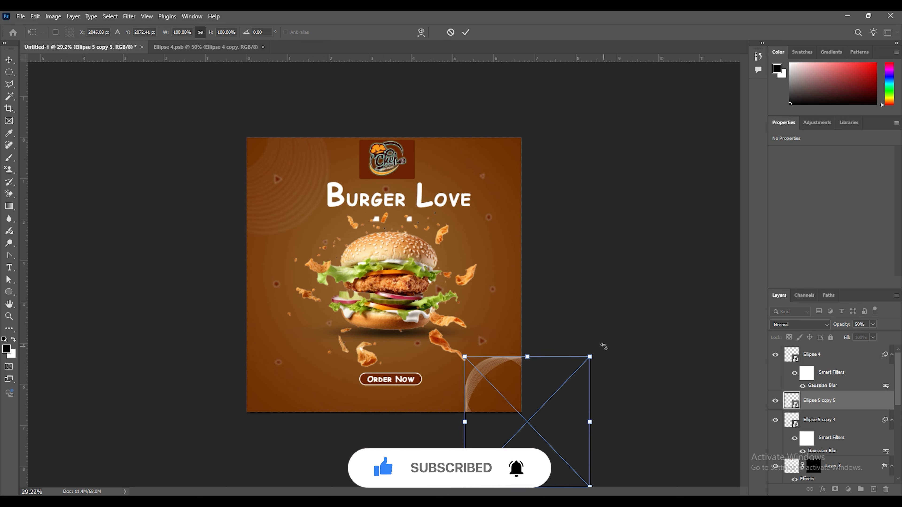
right_click(508, 373)
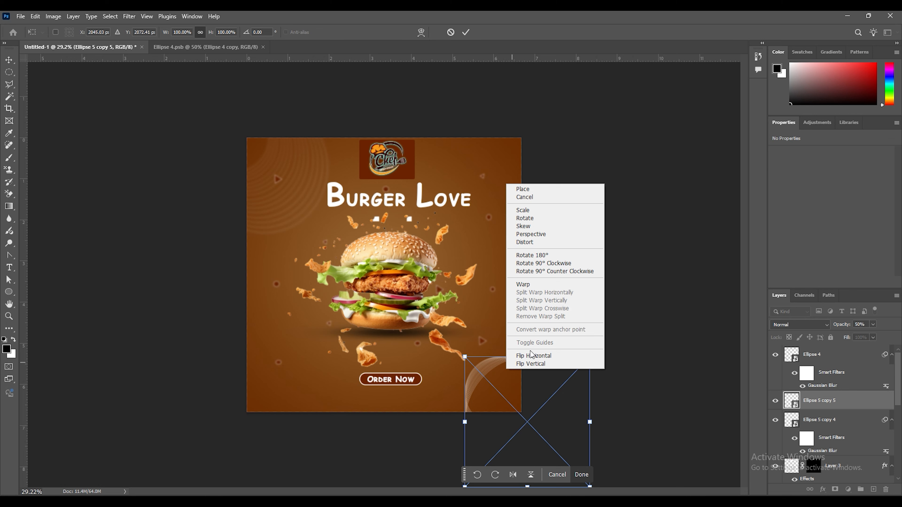
left_click(518, 356)
right_click(507, 379)
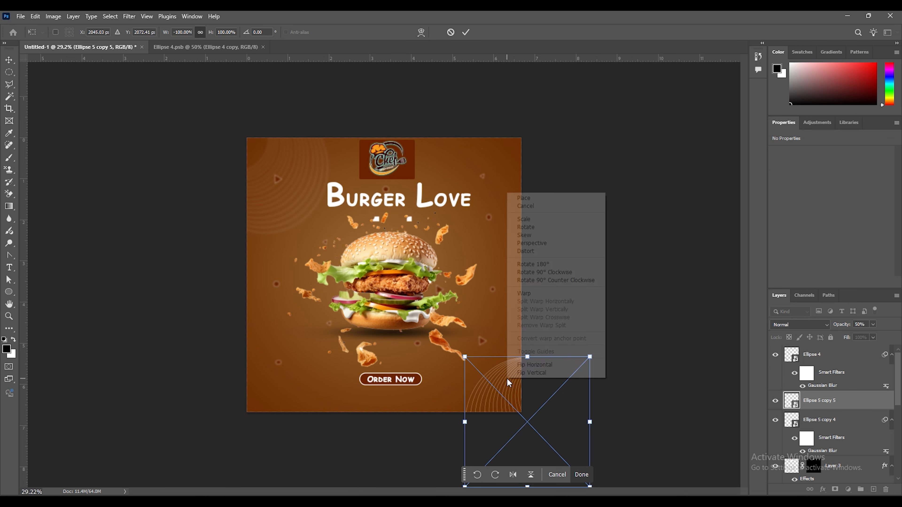
left_click(509, 373)
left_click_drag(502, 380, 478, 352)
key("Return")
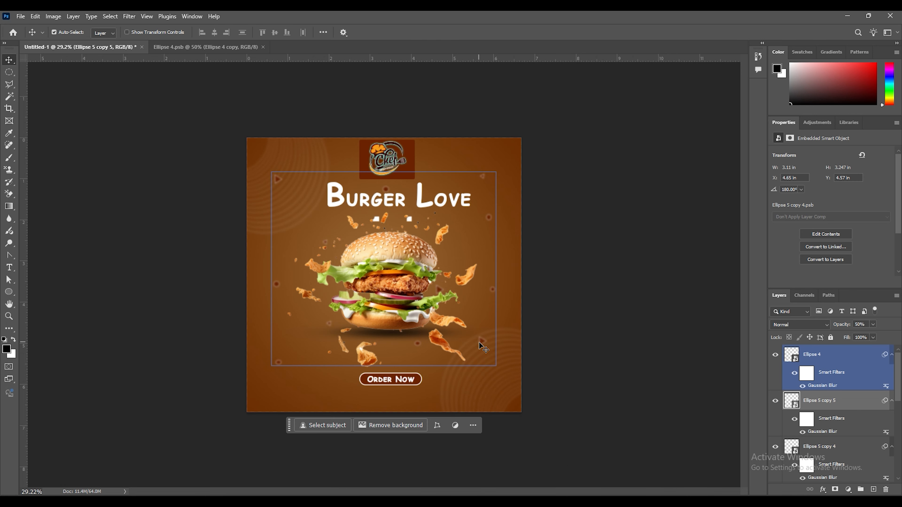
left_click(650, 262)
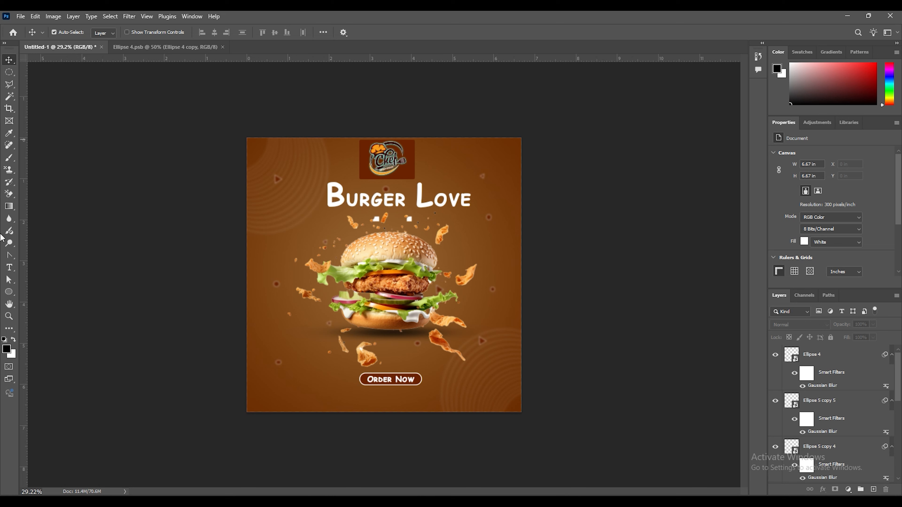
Draw a full-width rectangle about 6.74 by 0.31 in below the "Order Now" button and fill it with the recent dark brown
right_click(9, 292)
left_click(39, 293)
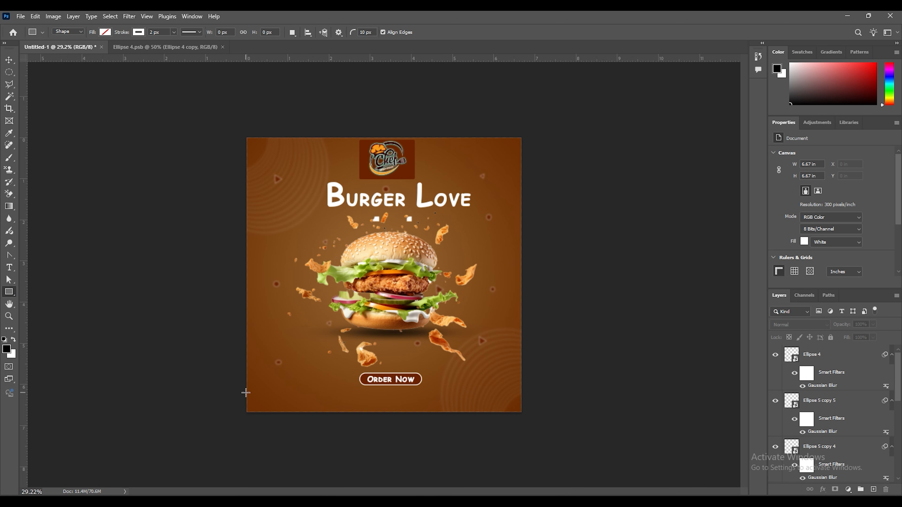
left_click_drag(245, 393, 522, 405)
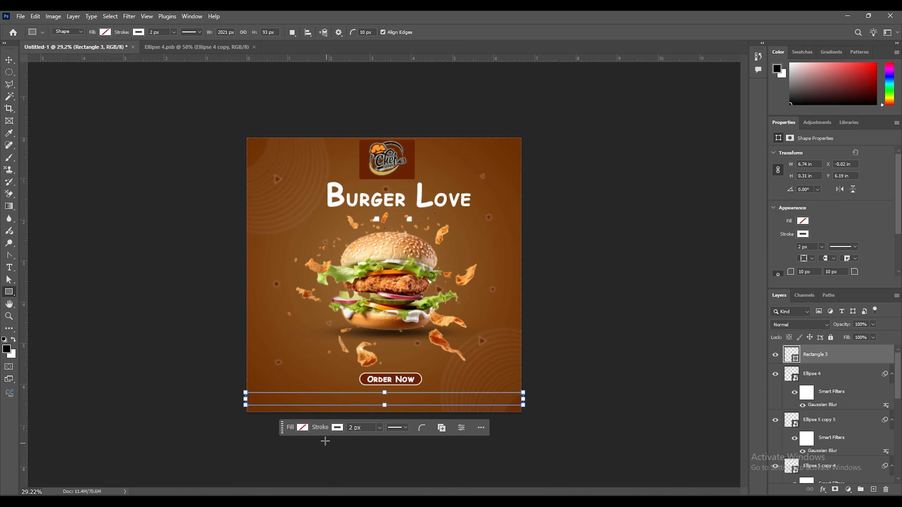
left_click(304, 429)
left_click(316, 368)
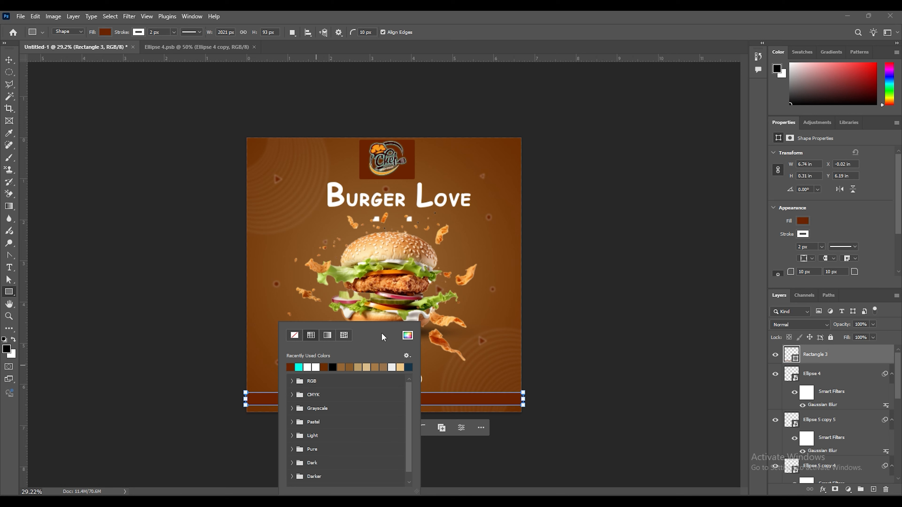
left_click(9, 60)
left_click(66, 120)
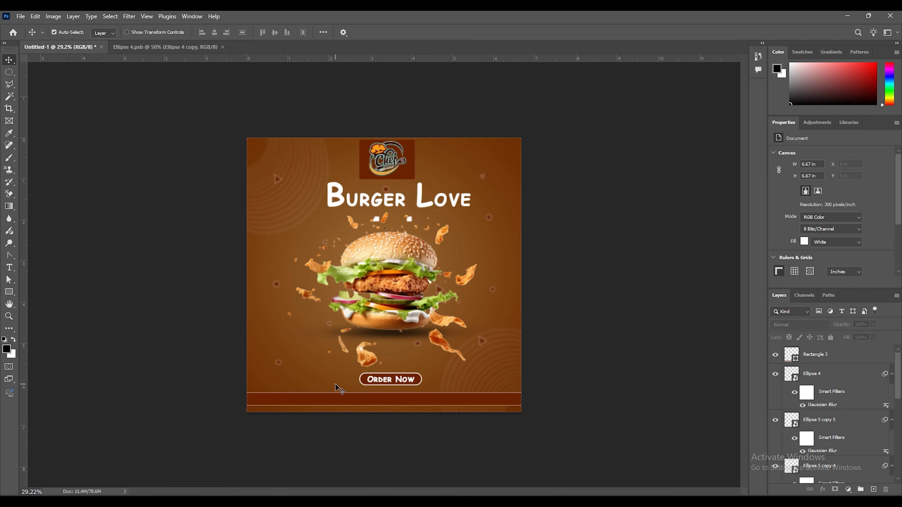
Narrow the dark brown bar from both ends to about 6.43 in wide so it sits inside the poster edges
left_click(339, 406)
key("ctrl+t")
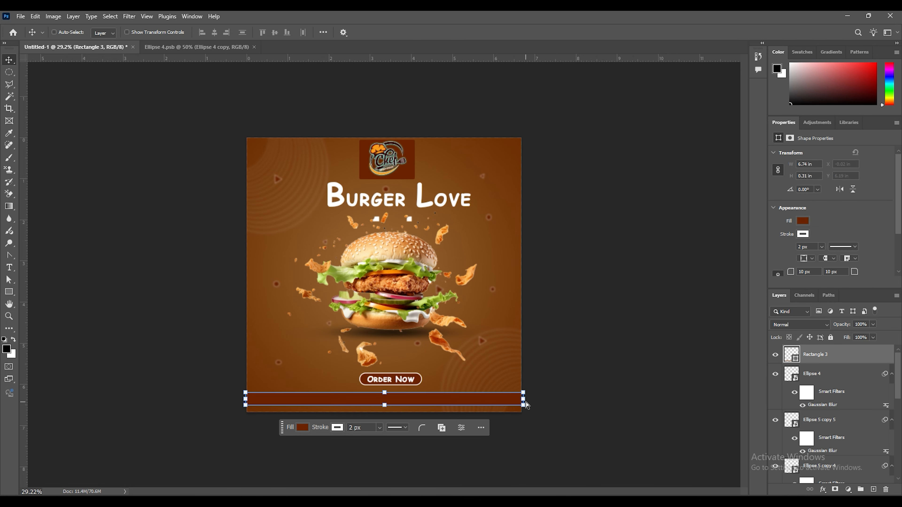
left_click_drag(524, 401, 517, 401)
left_click_drag(245, 401, 251, 400)
key("Return")
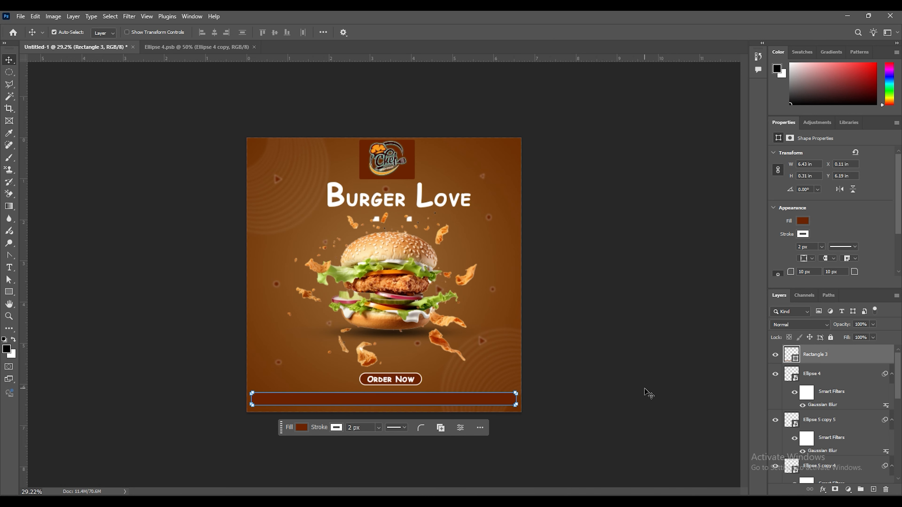
Duplicate the "Order Now" text onto the dark brown bottom bar and move the copy's layer above the bar's rectangle layer
left_click(393, 381)
left_click_drag(390, 379, 379, 400)
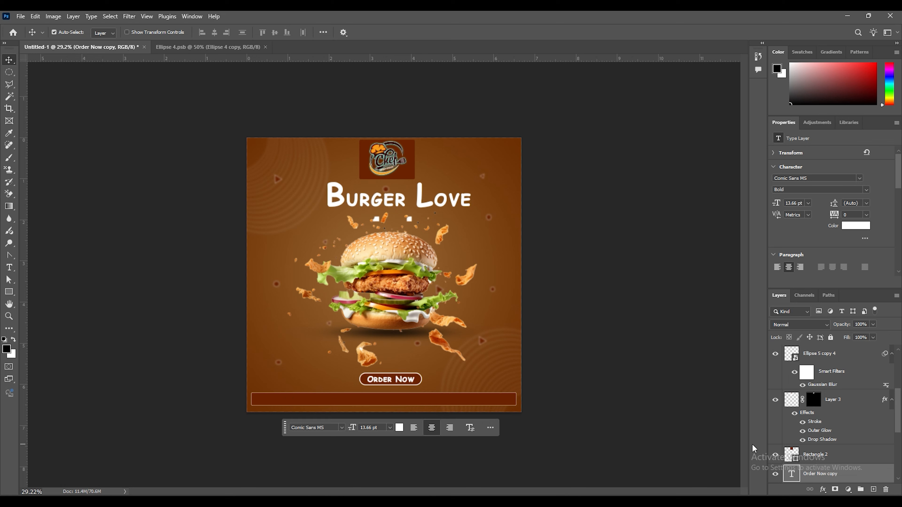
left_click_drag(835, 476, 818, 374)
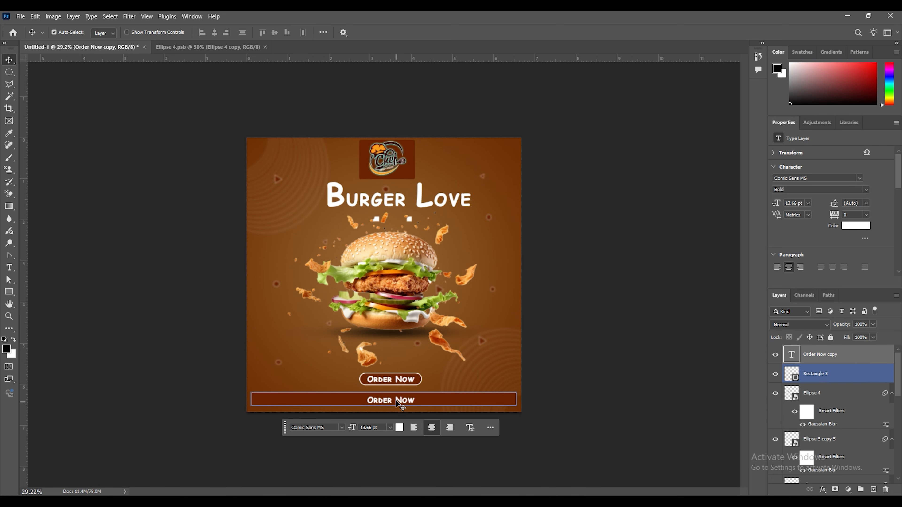
Replace the duplicated text on the bottom bar with "Contact :" followed by the contact phone number
left_click(405, 401)
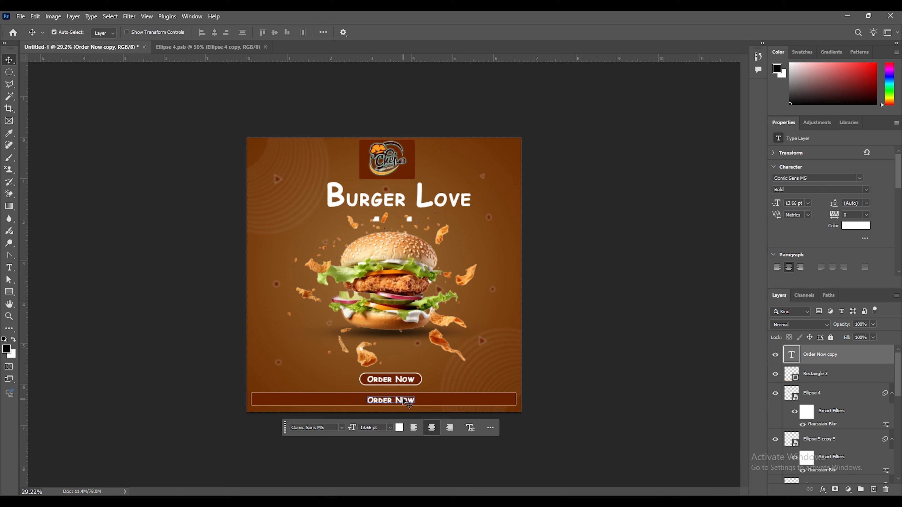
double_click(405, 401)
type("Co")
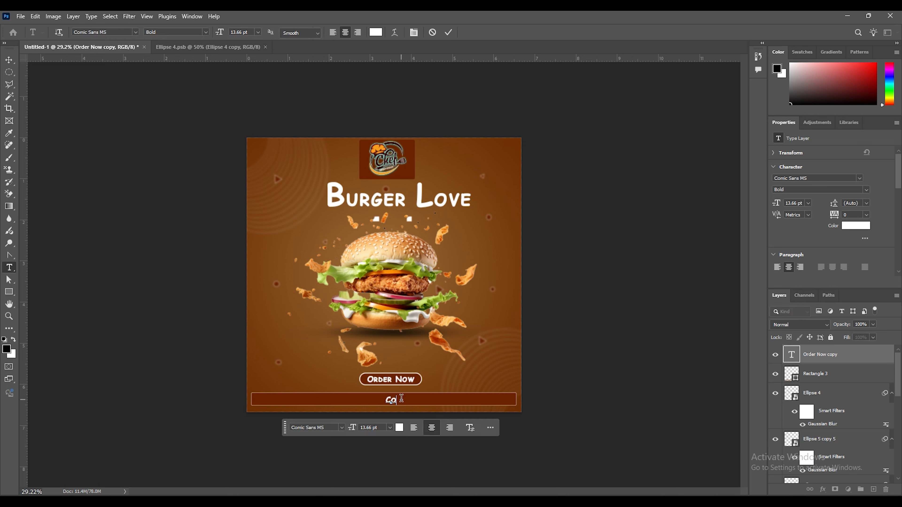
type("ntact : +123 456 78 ")
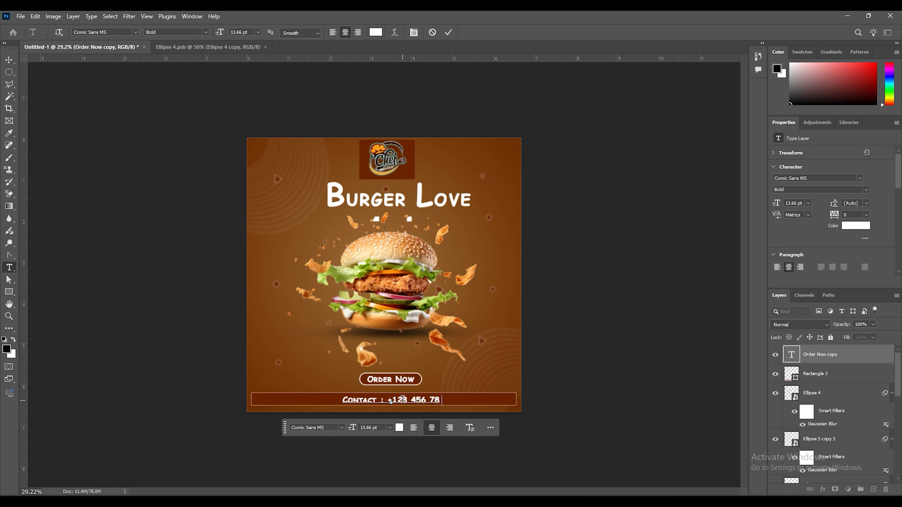
type("9 000")
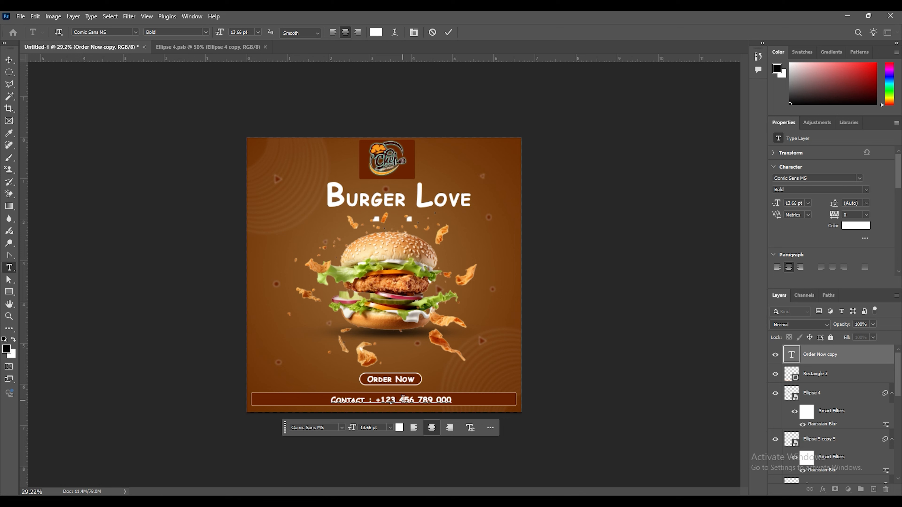
left_click(9, 59)
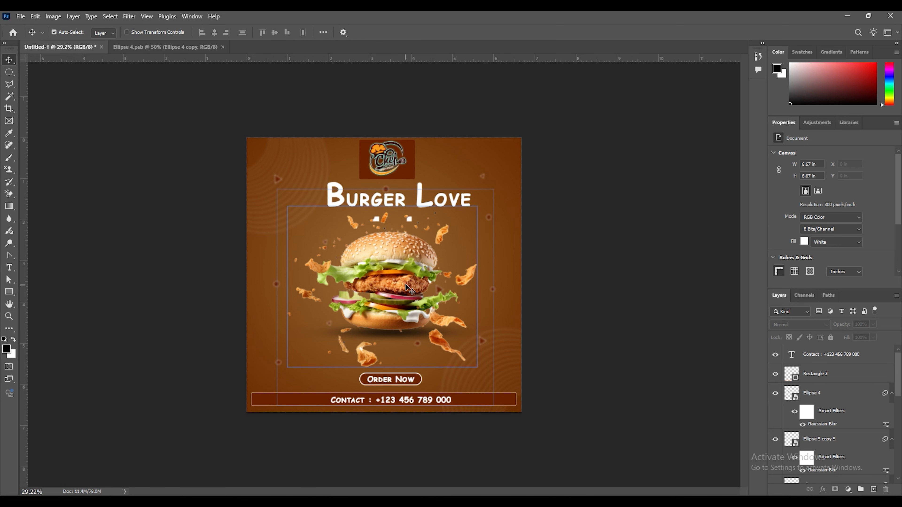
Add a drop shadow to the brown rectangle behind the Chef logo with 45% opacity, 4 px distance and 2 px size
left_click(413, 171)
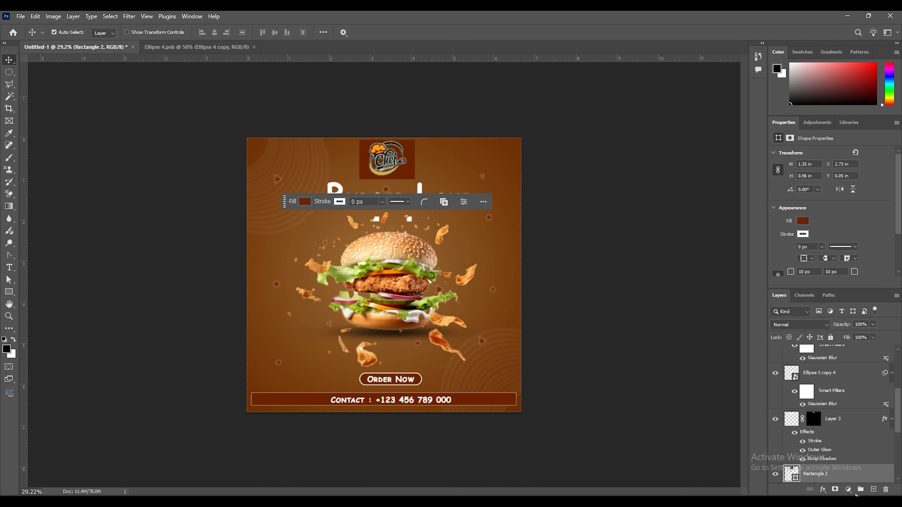
left_click(823, 490)
left_click(836, 483)
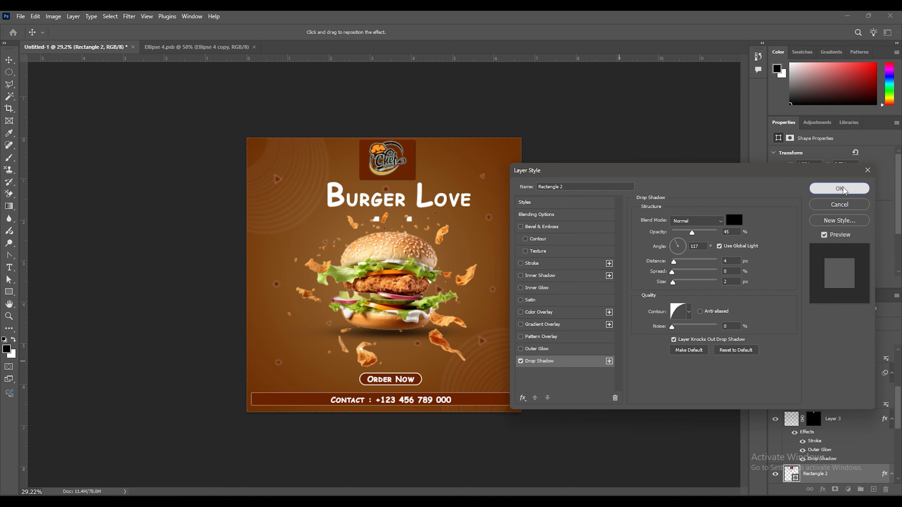
left_click(839, 188)
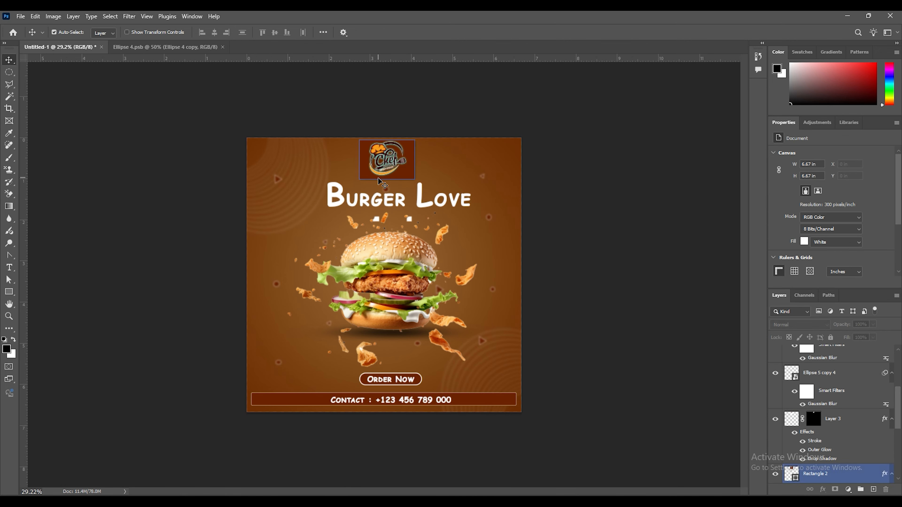
Add a drop shadow to the "Burger Love" title with 45% opacity, 4 px distance and 2 px size, and deselect the title
left_click(379, 197)
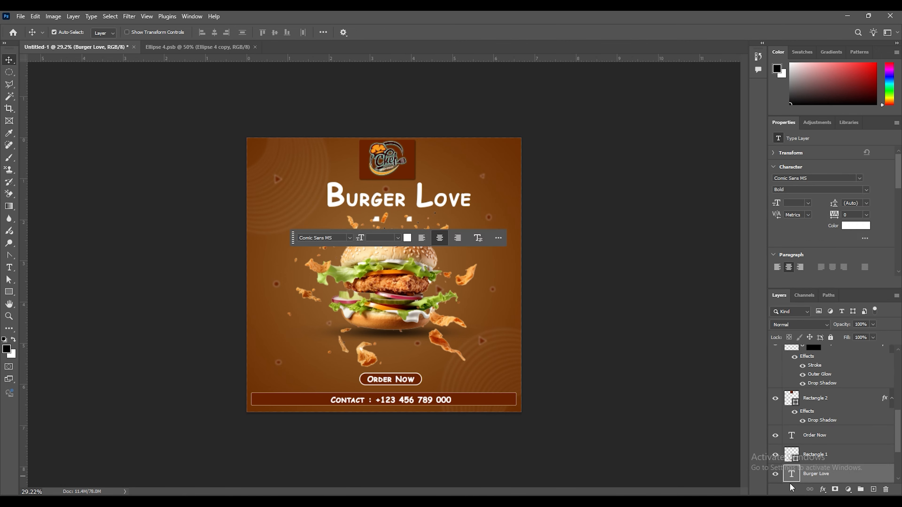
left_click(823, 490)
left_click(845, 482)
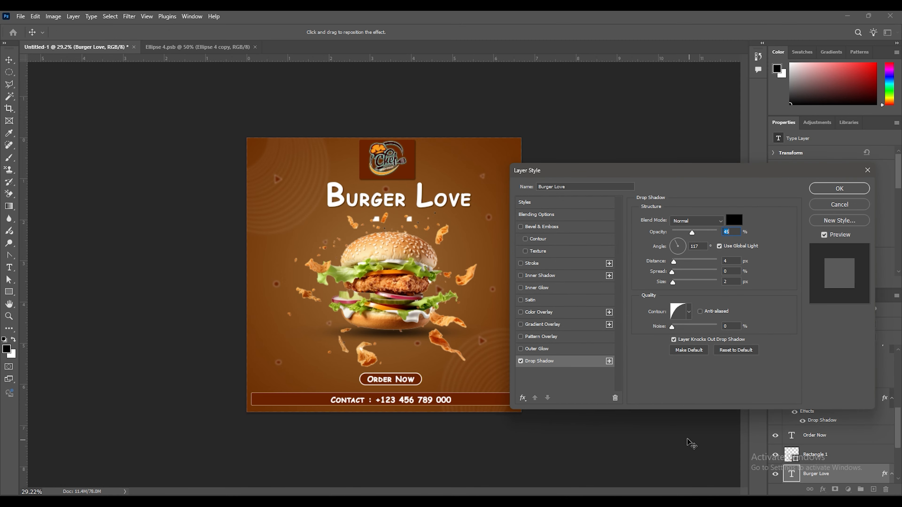
left_click(831, 189)
left_click(582, 183)
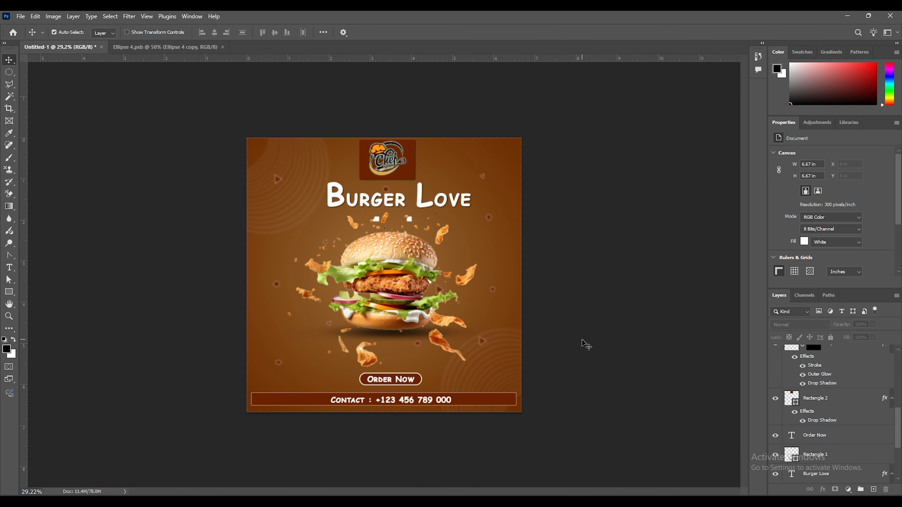
Save a JPEG copy of the poster named "Doubt" in the class 4 folder, at Maximum quality 12 with the Progressive format
key("ctrl+0")
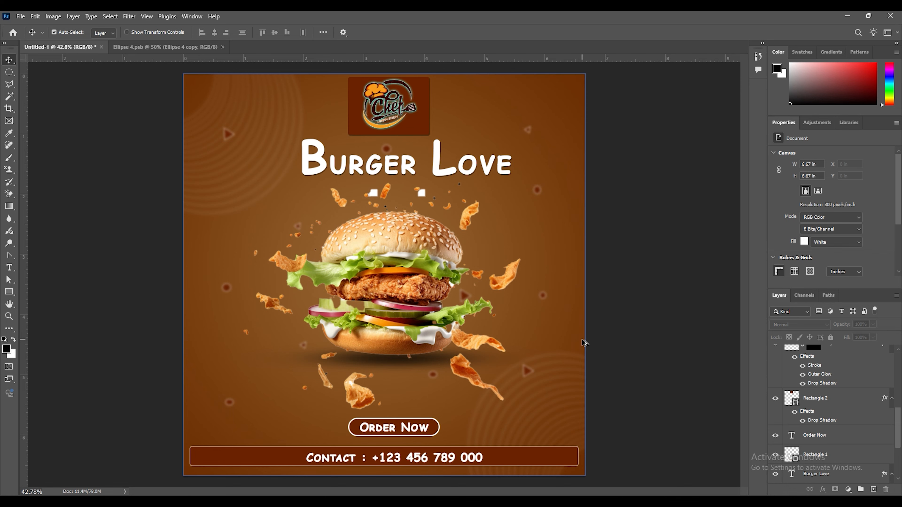
scroll(569, 327, "down", 1)
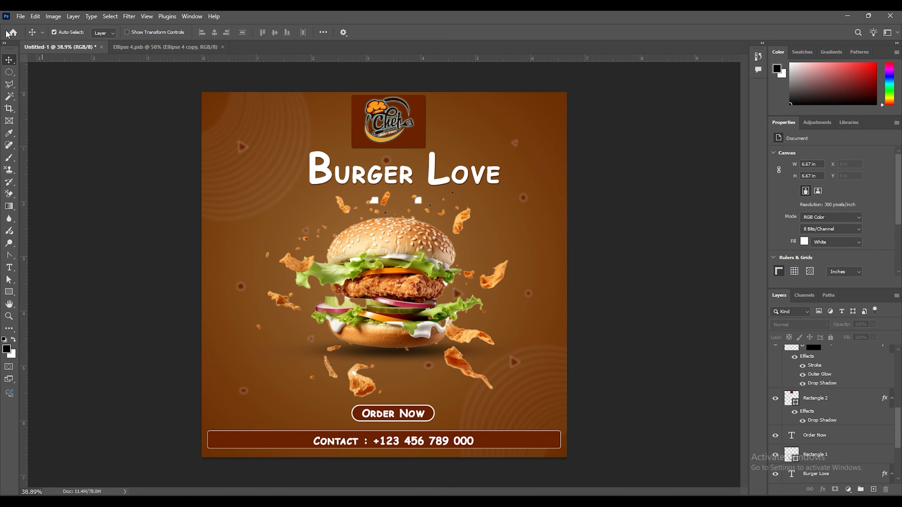
left_click(20, 17)
left_click(41, 140)
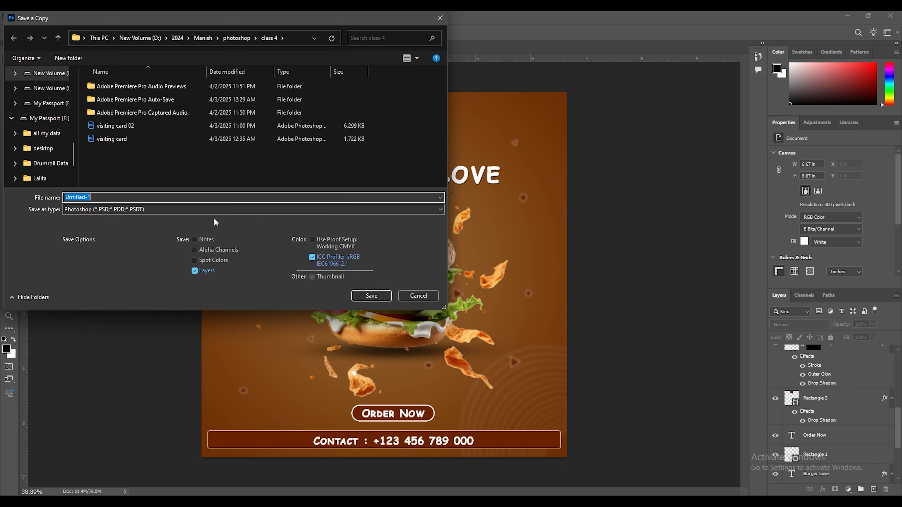
left_click(214, 213)
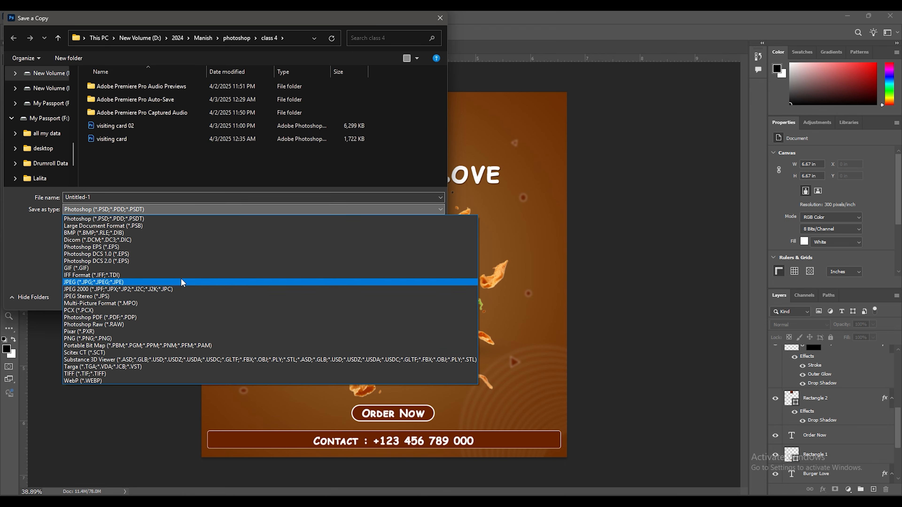
left_click(135, 286)
left_click(167, 197)
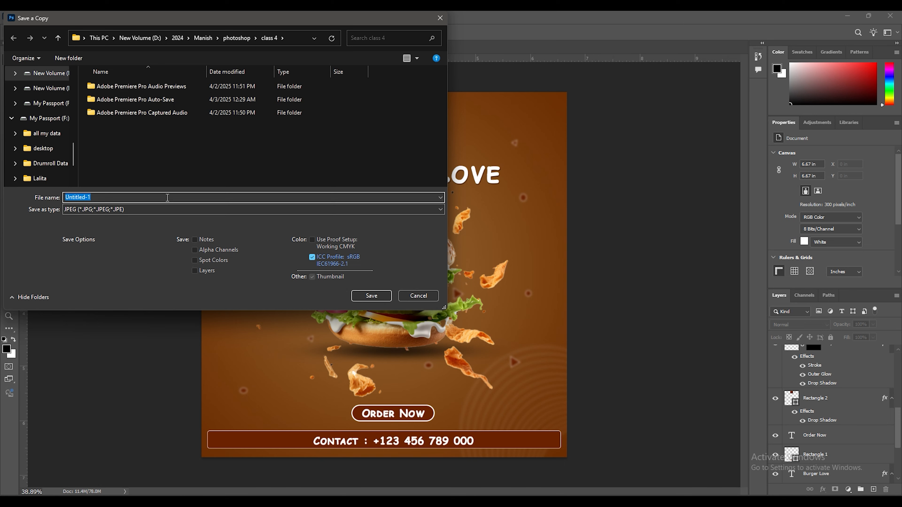
type("Doubt")
left_click(372, 295)
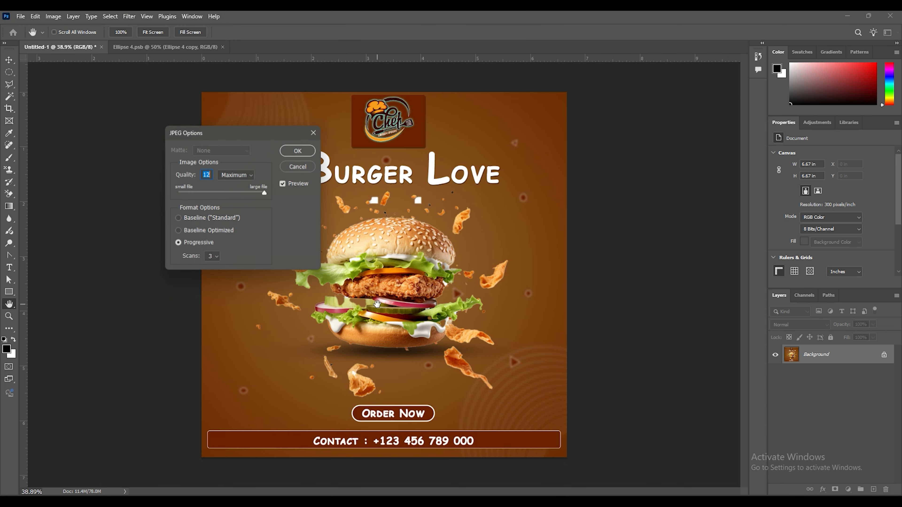
left_click(299, 150)
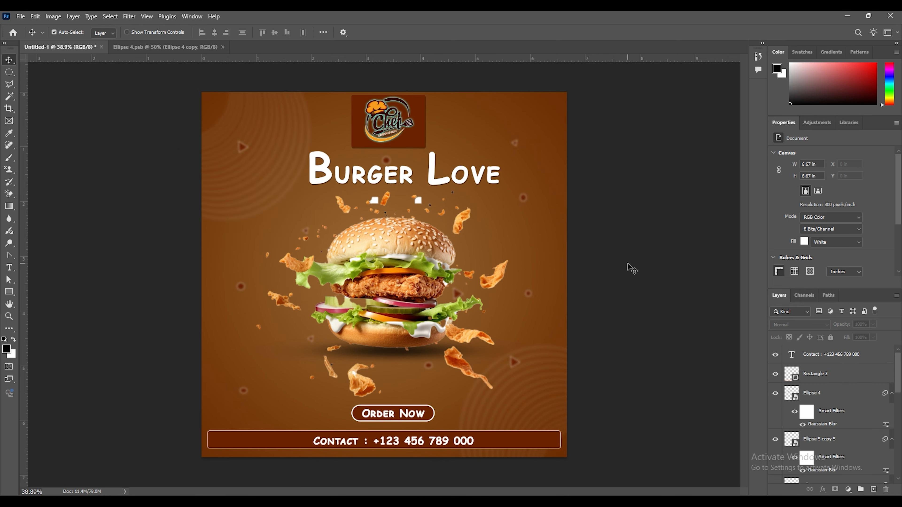